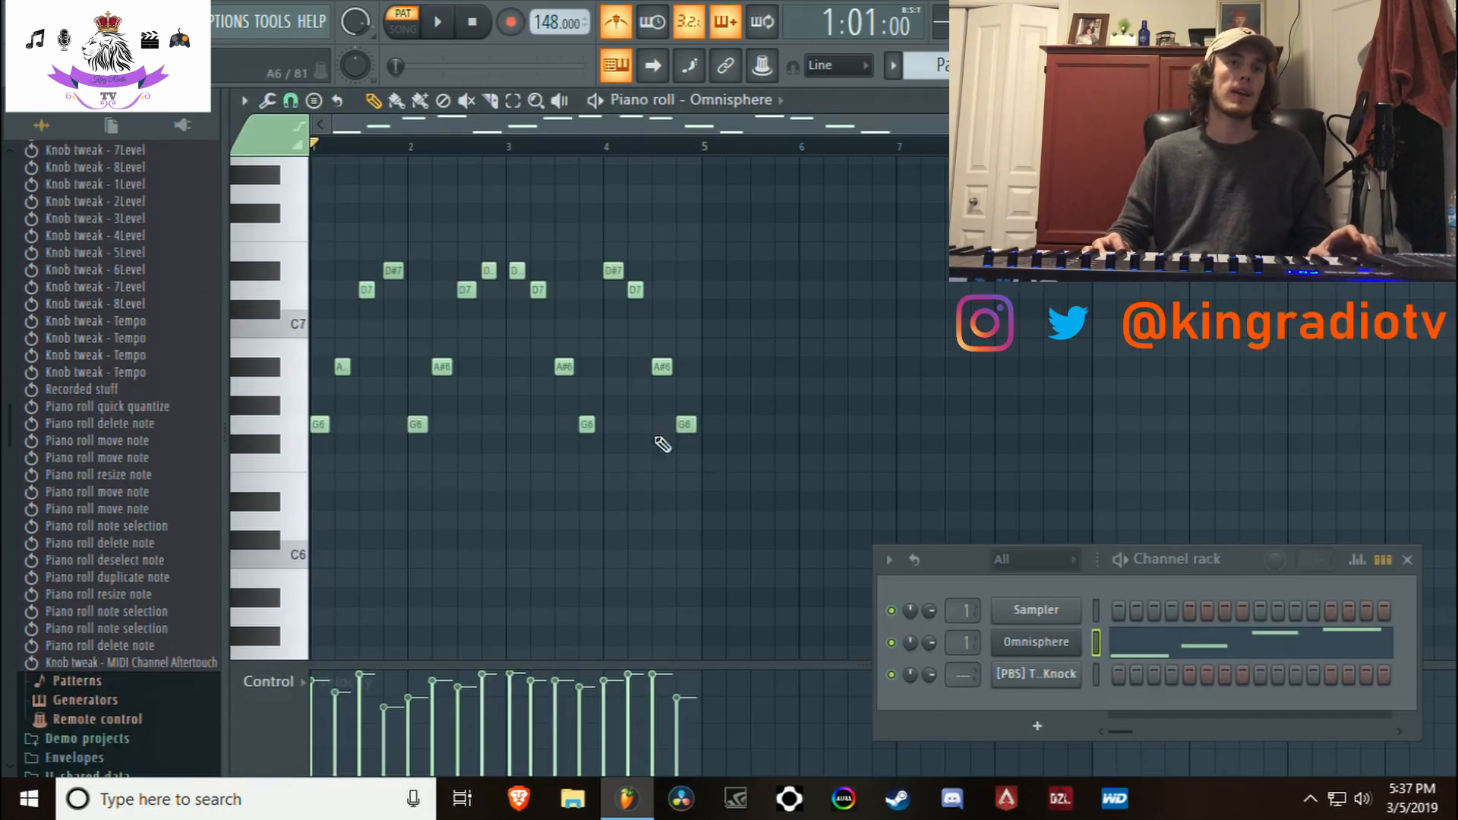
Play back the Omnisphere melody and slightly shorten the last A#6 note in bar 4
key("space")
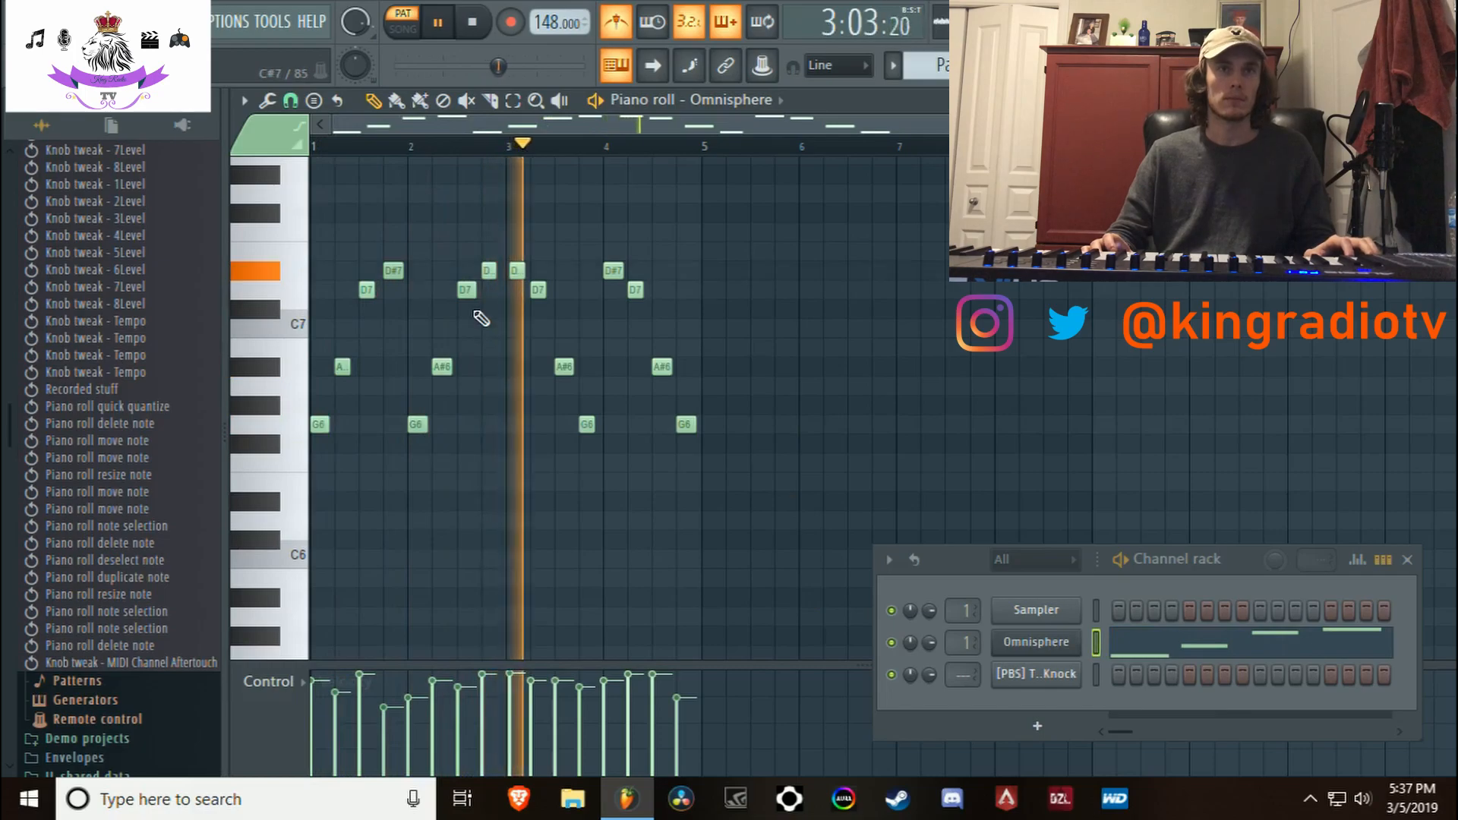
scroll(607, 364, "up", 2)
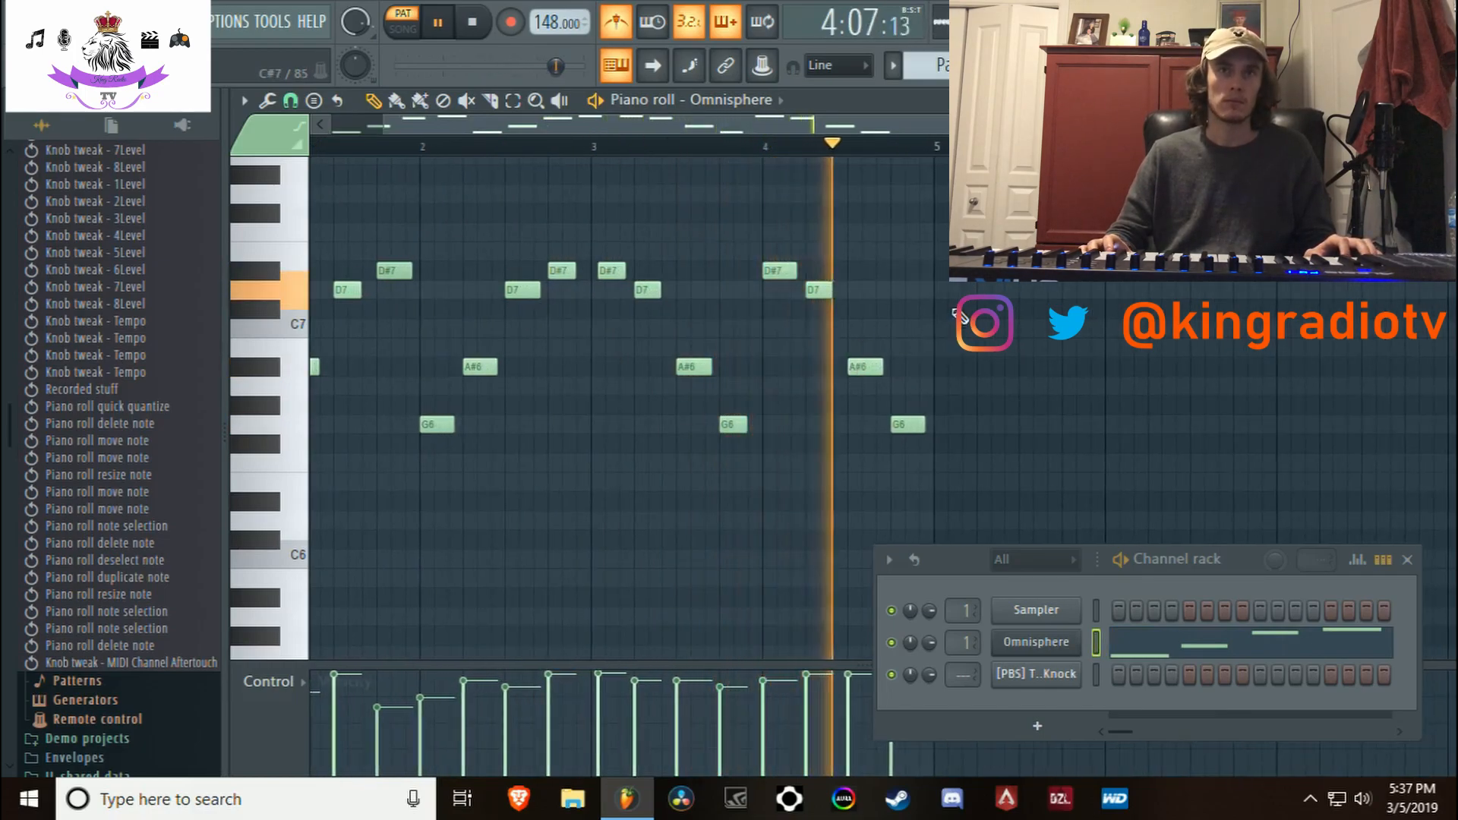
scroll(912, 367, "up", 2)
key("space")
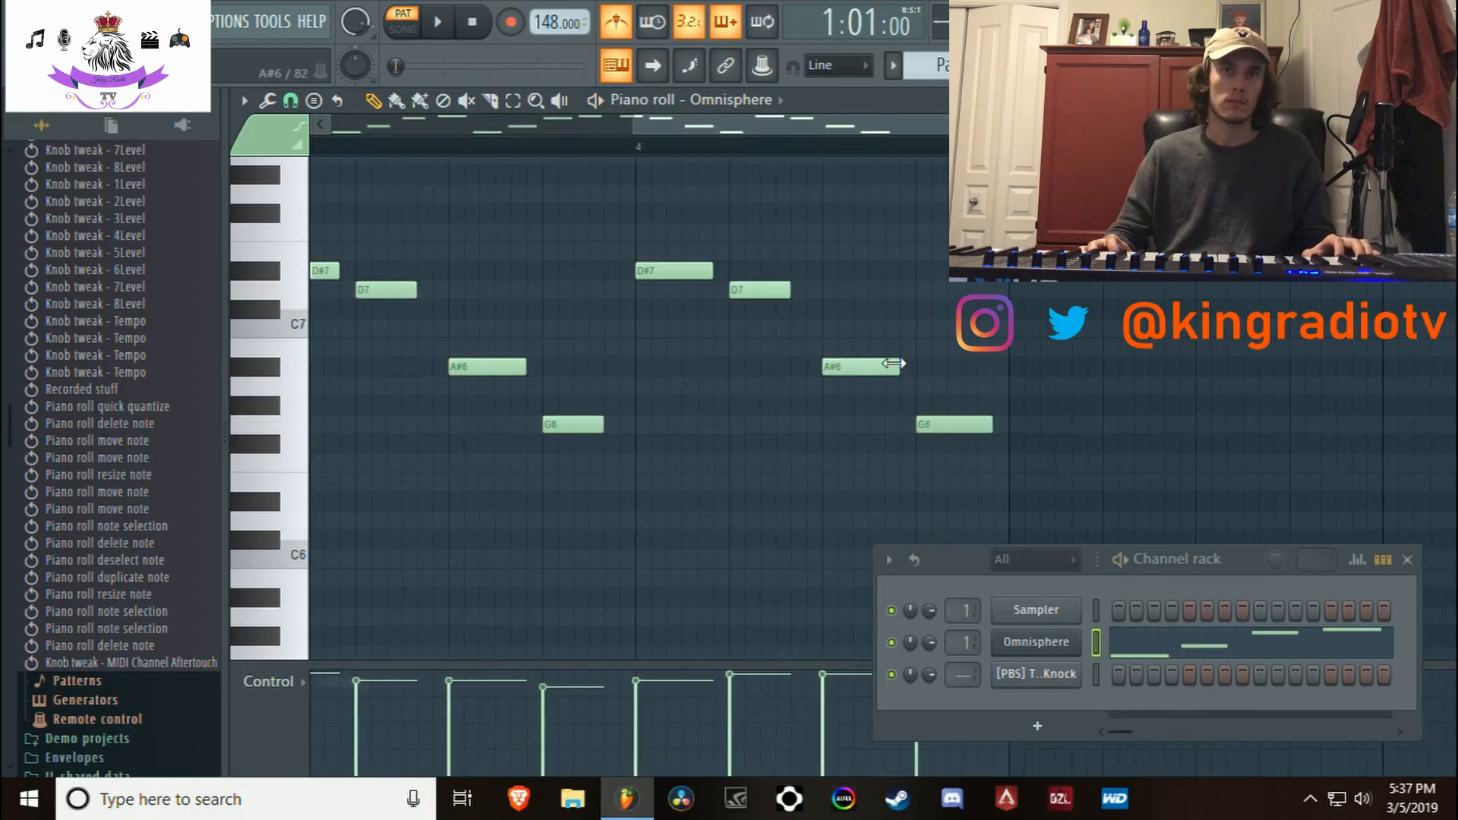
left_click_drag(894, 363, 879, 365)
scroll(573, 303, "down", 3)
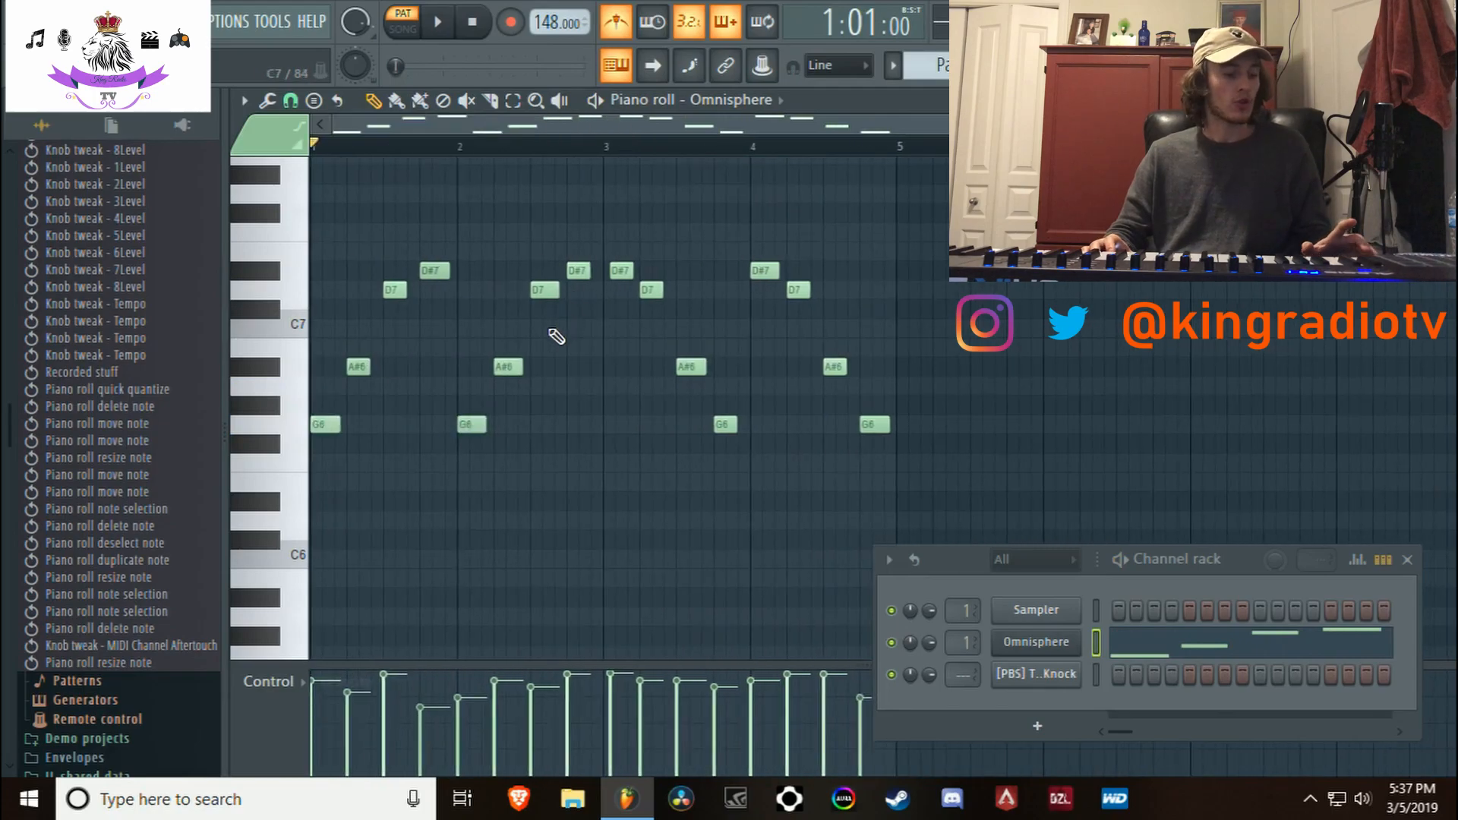
Duplicate the entire four-bar melody directly after itself from bar 5 and deselect the notes
key("ctrl+a")
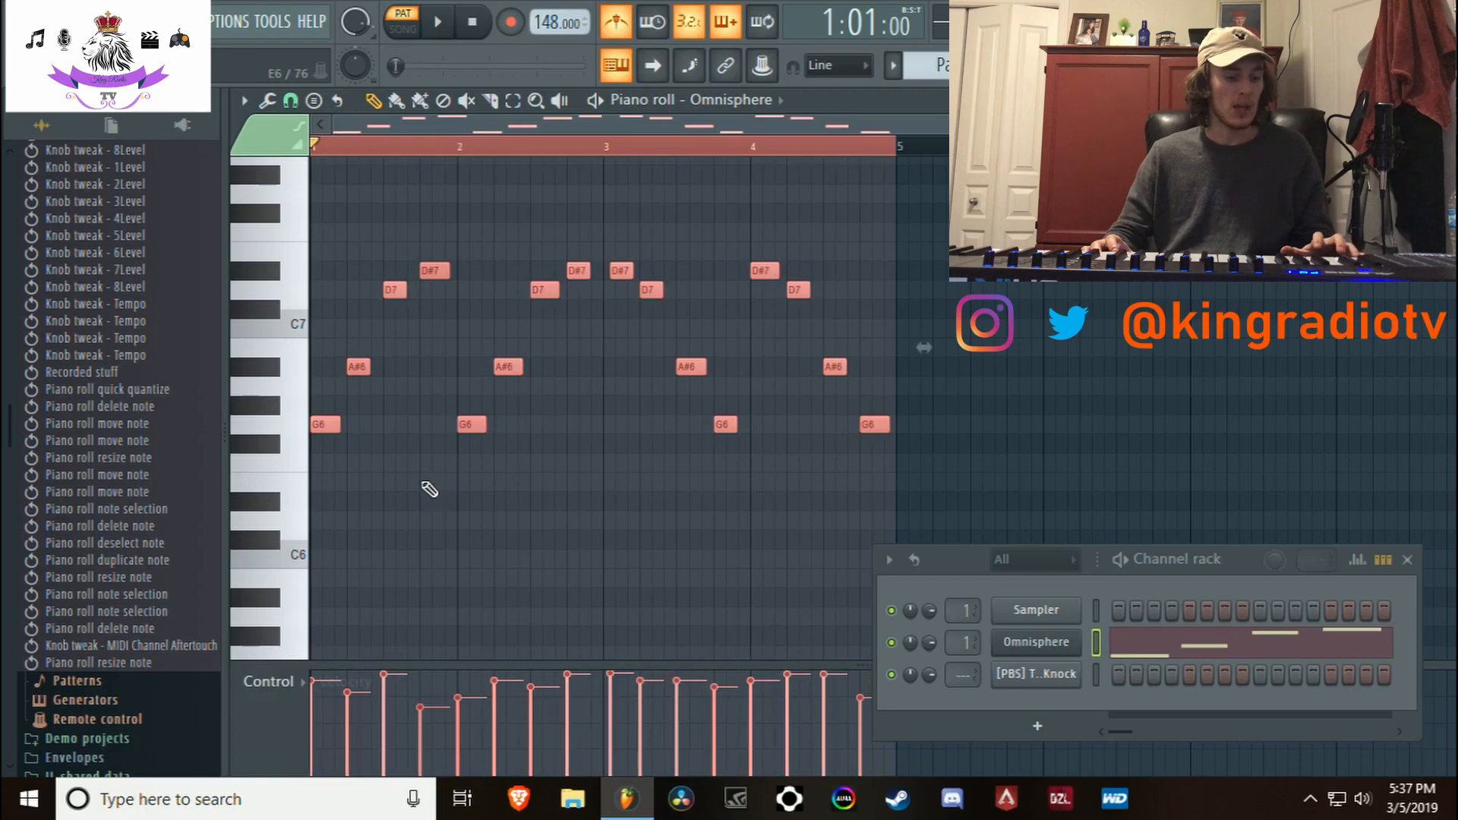
key("ctrl+b")
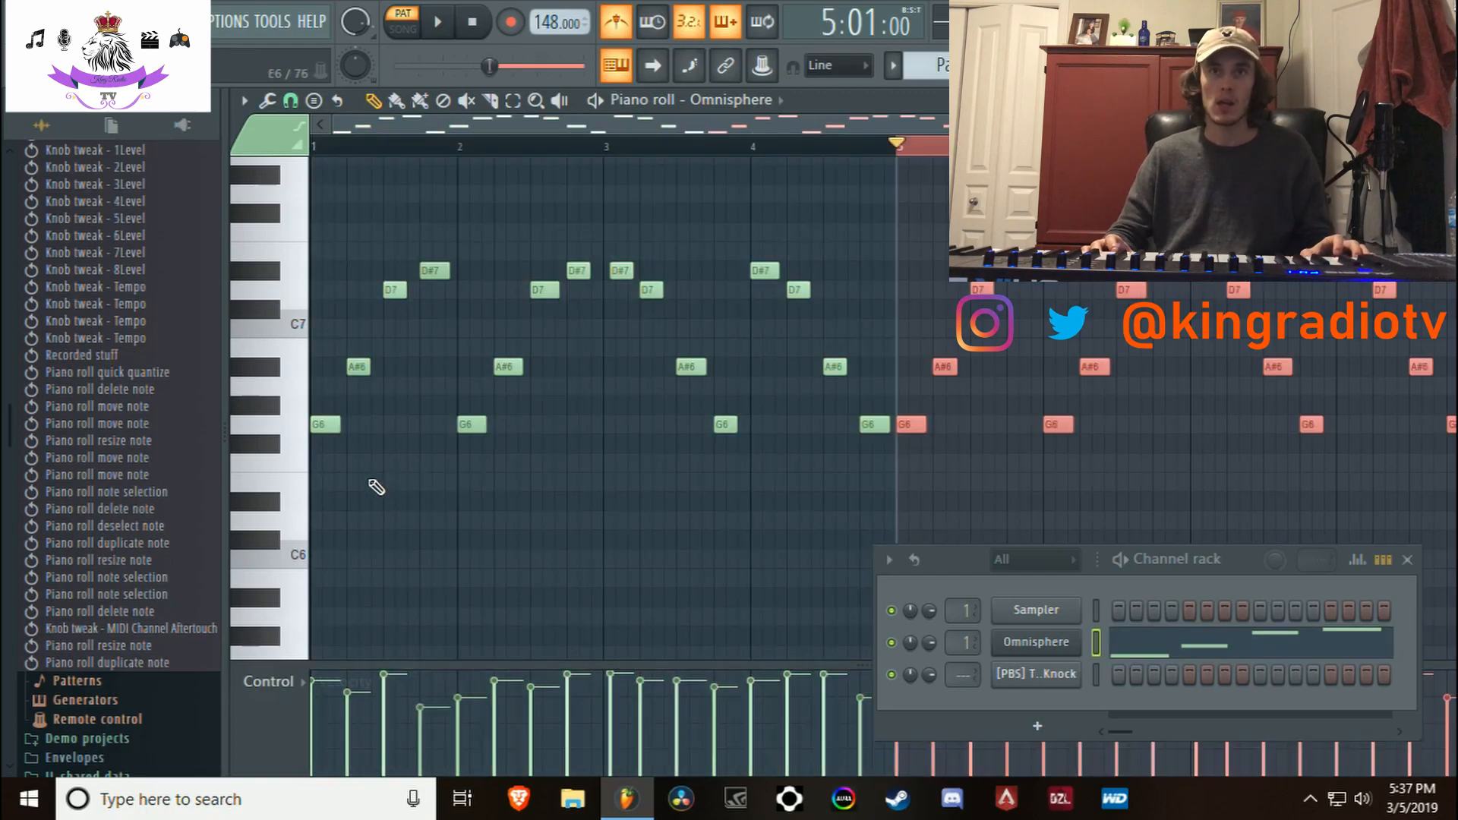
scroll(873, 452, "down", 2)
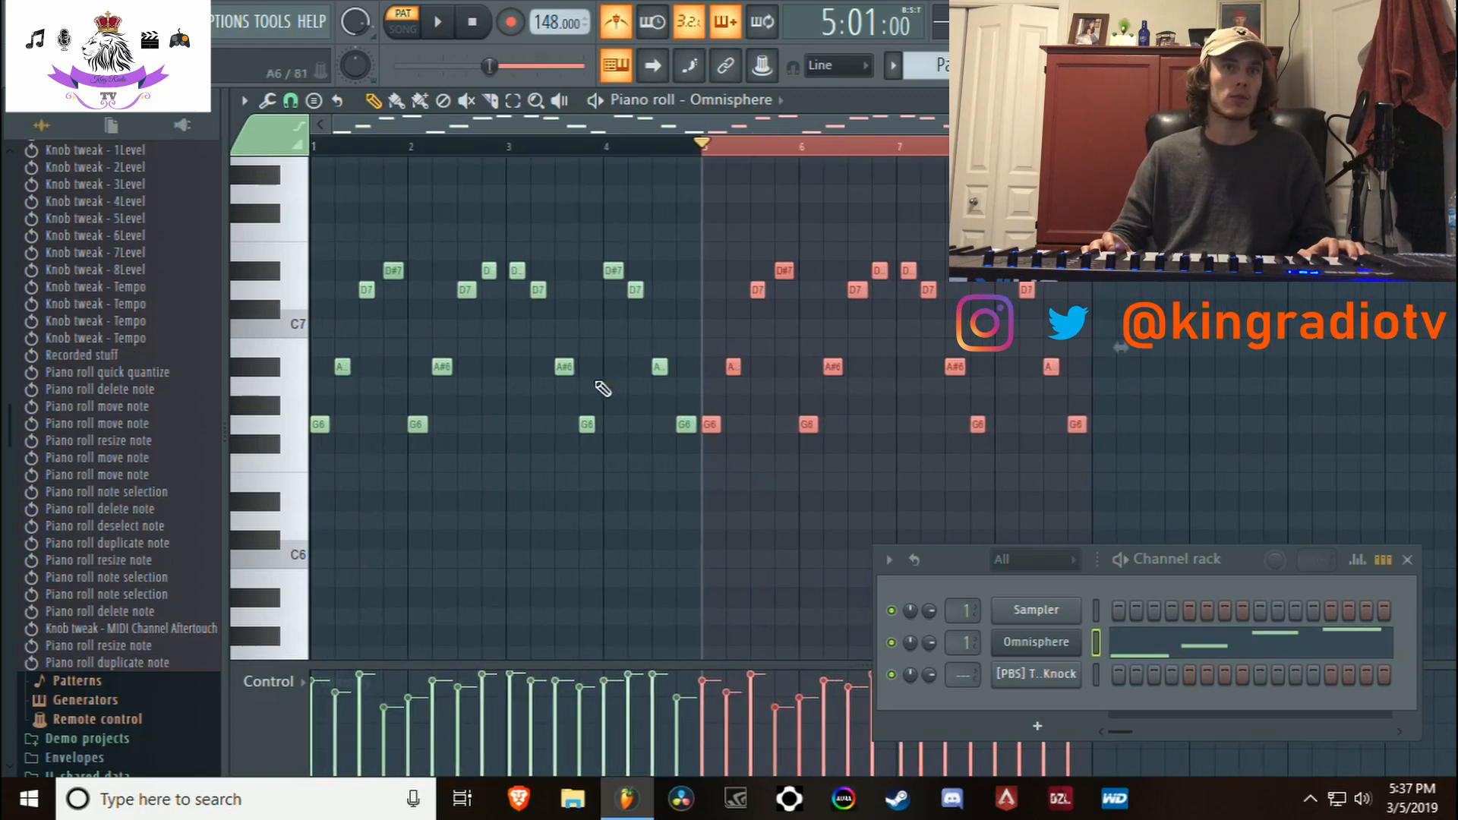
left_click(630, 508)
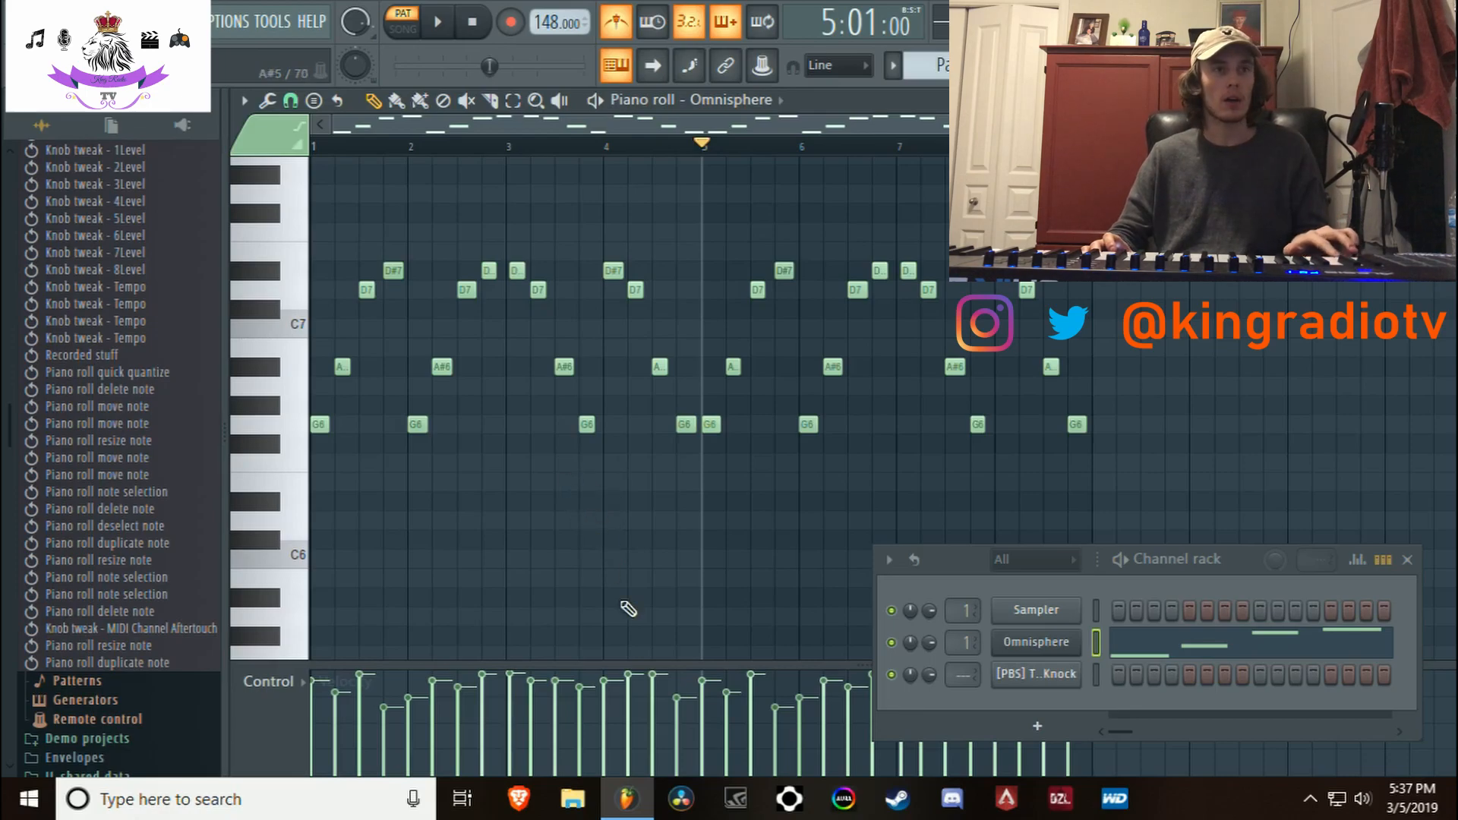
Randomize the melody's note levels with Bipolar on, and apply the strumizer to the notes with Start and End enabled
key("alt+r")
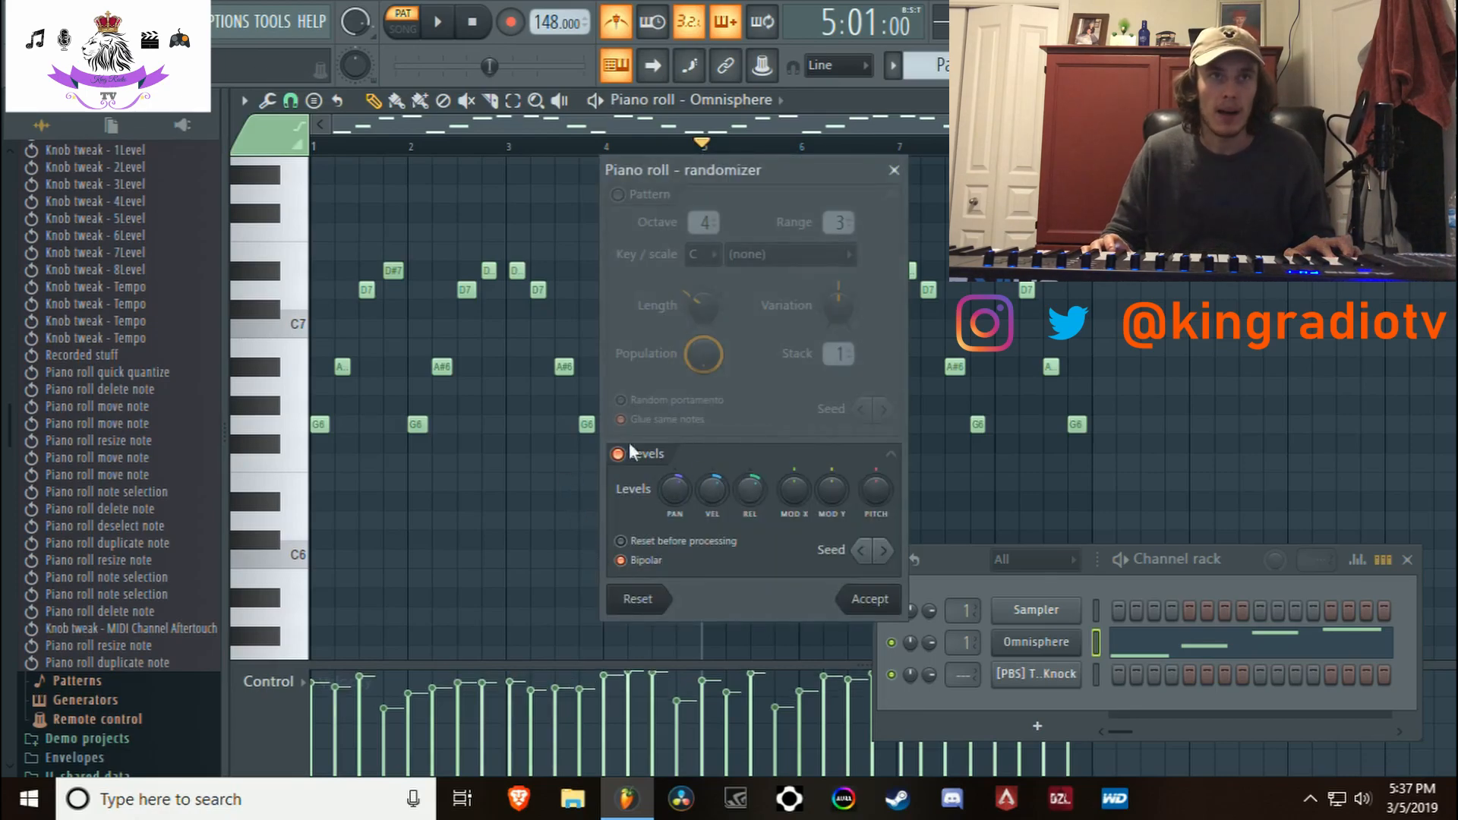
left_click_drag(713, 486, 758, 486)
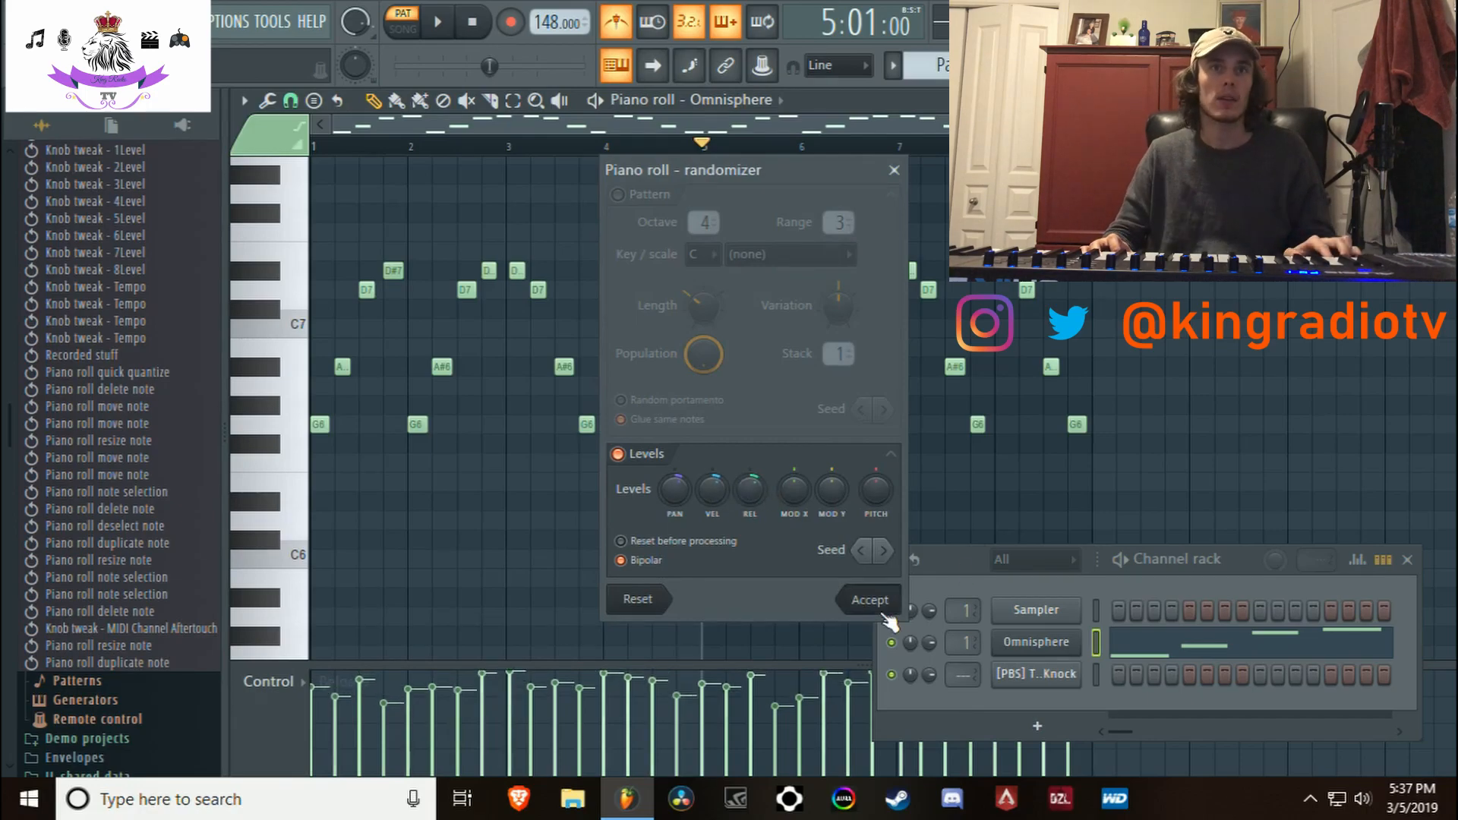
left_click(870, 600)
key("alt+s")
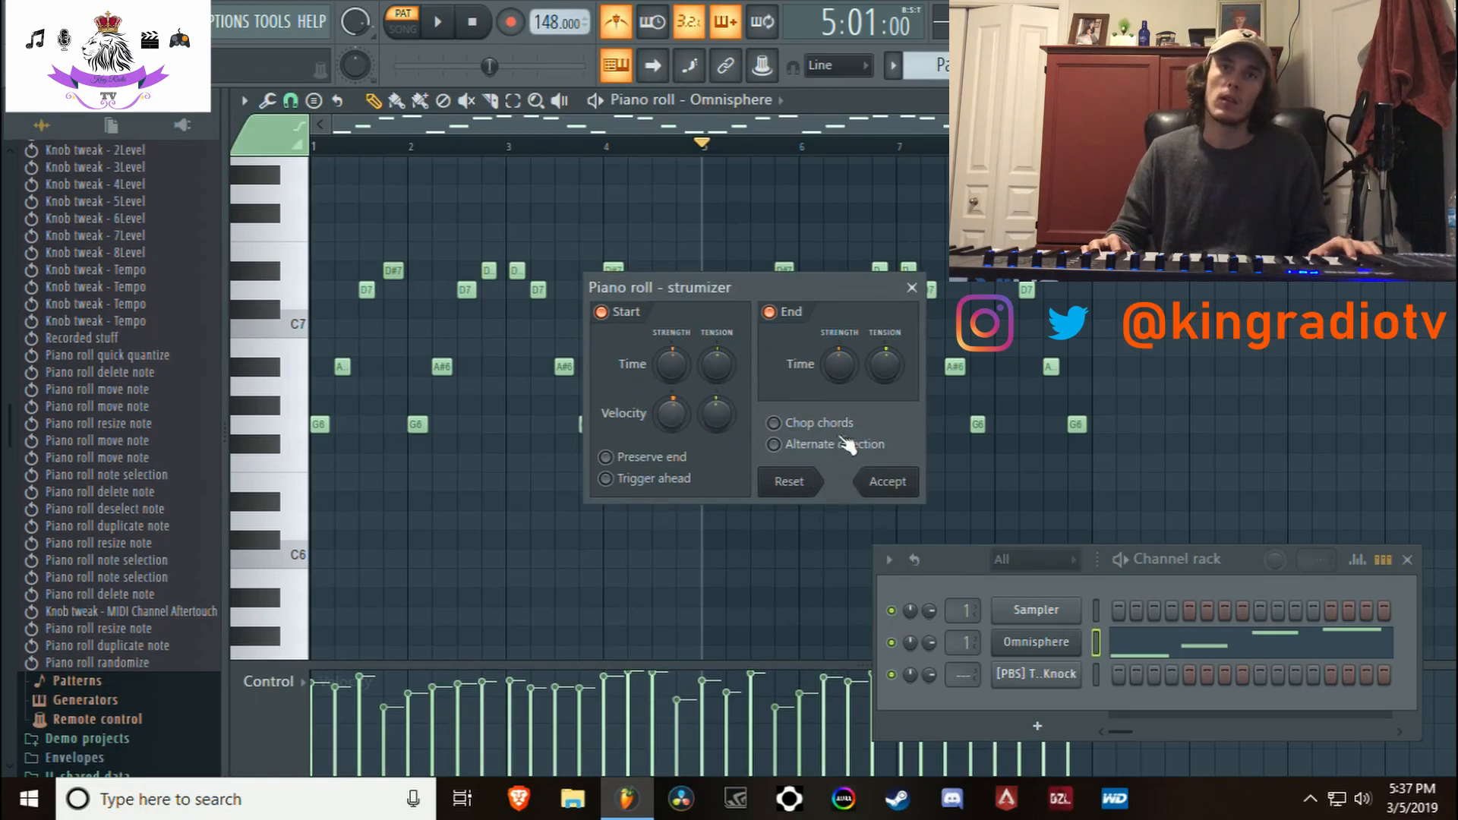
left_click(878, 481)
left_click_drag(451, 158, 39, 196)
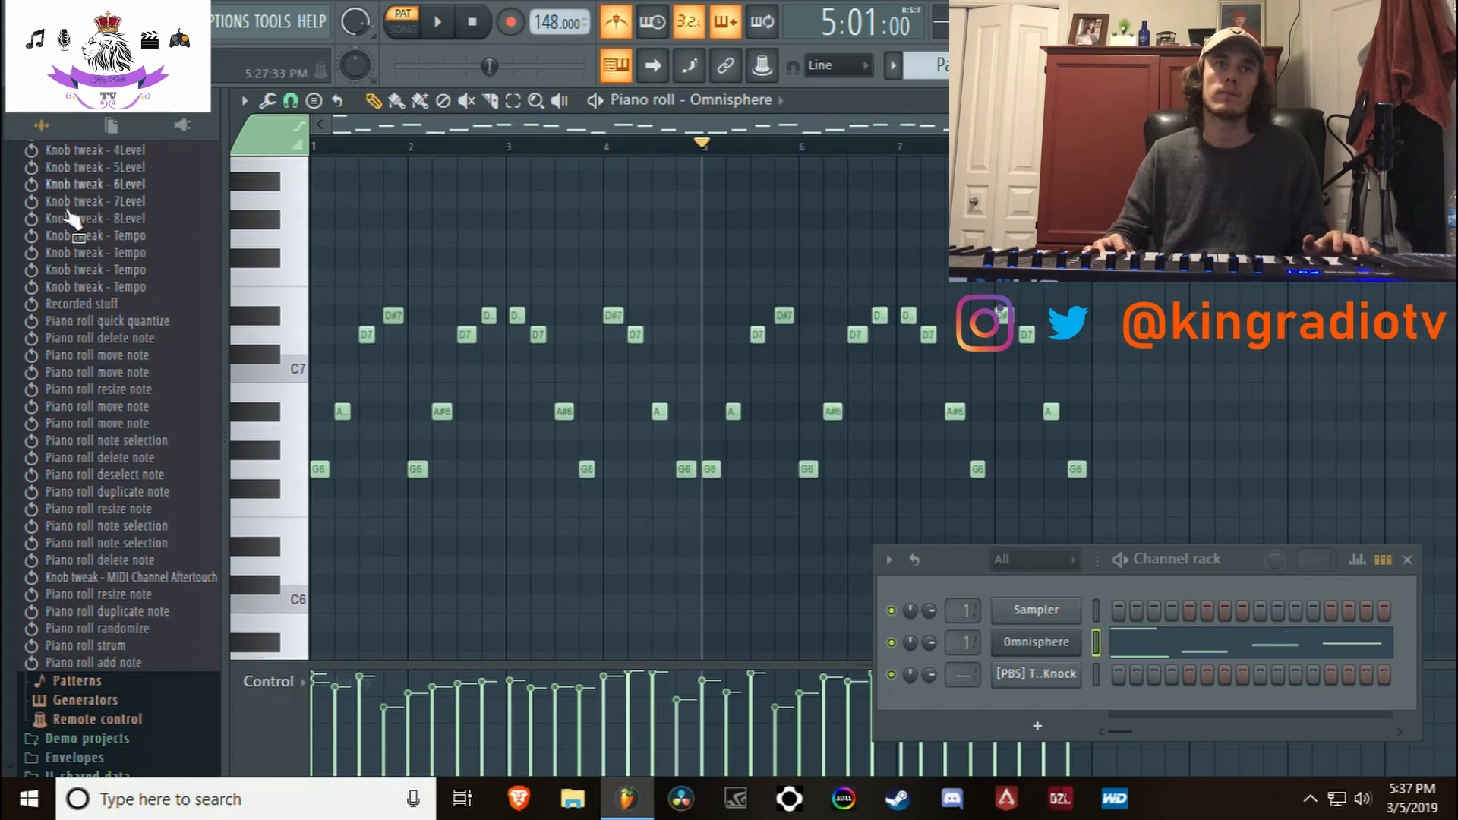
right_click(326, 196)
left_click_drag(360, 149, 201, 107)
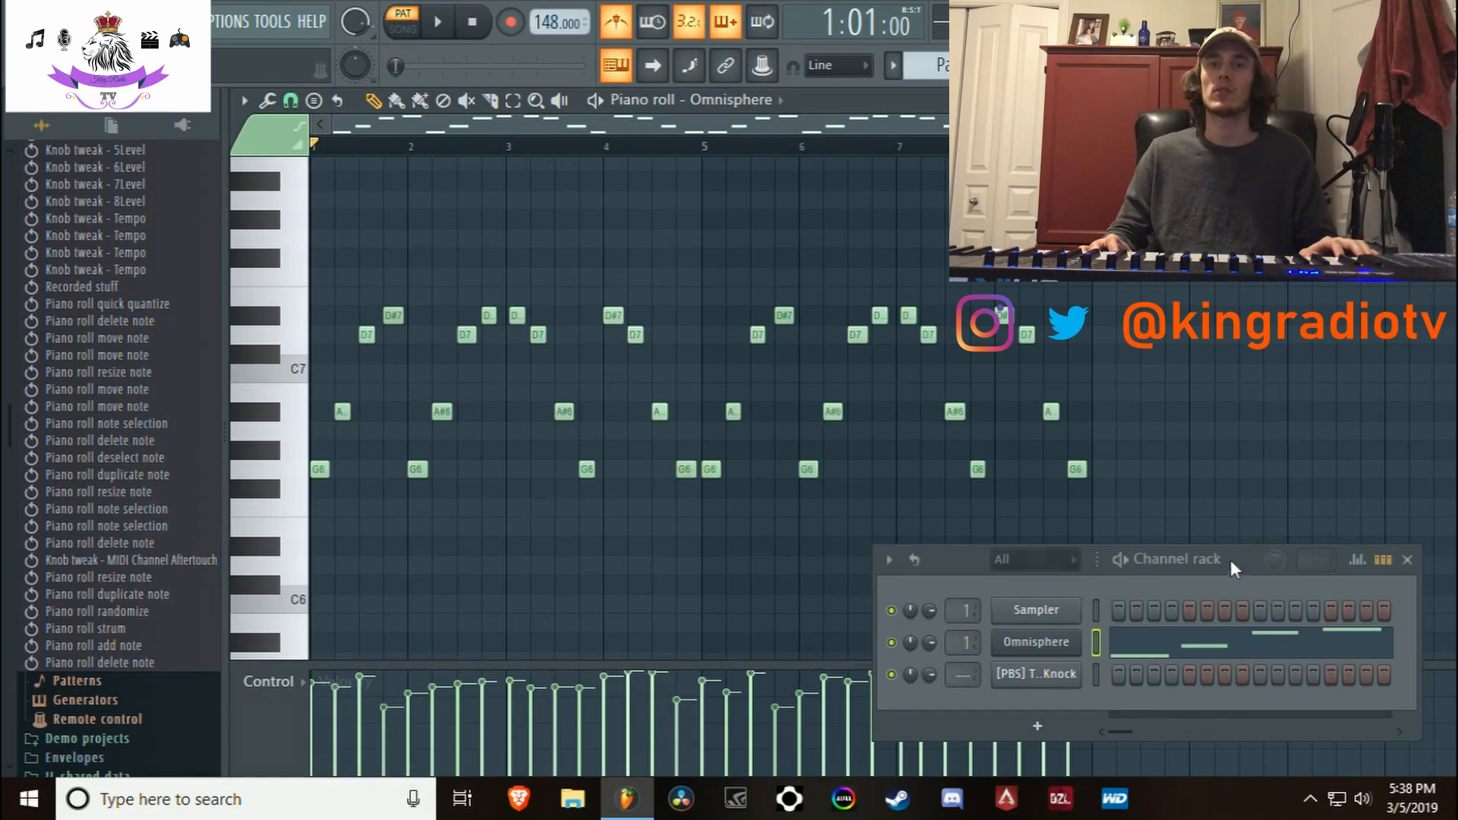
Open the [PBS] Trap Knock sample in the Edison audio editor
left_click_drag(1228, 565, 1205, 381)
left_click(1010, 490)
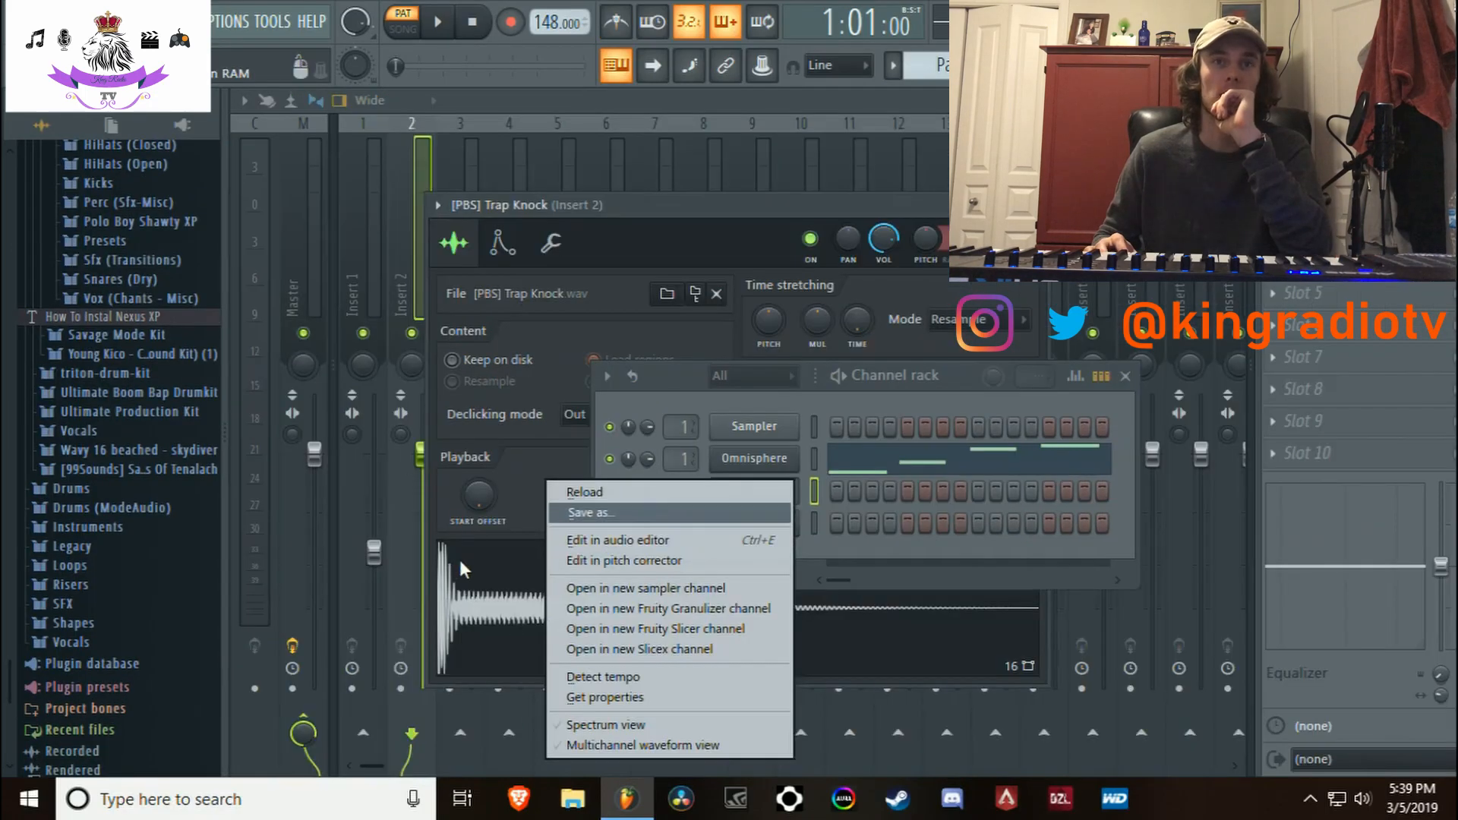
left_click(462, 562)
left_click(747, 500)
left_click(748, 501)
right_click(558, 586)
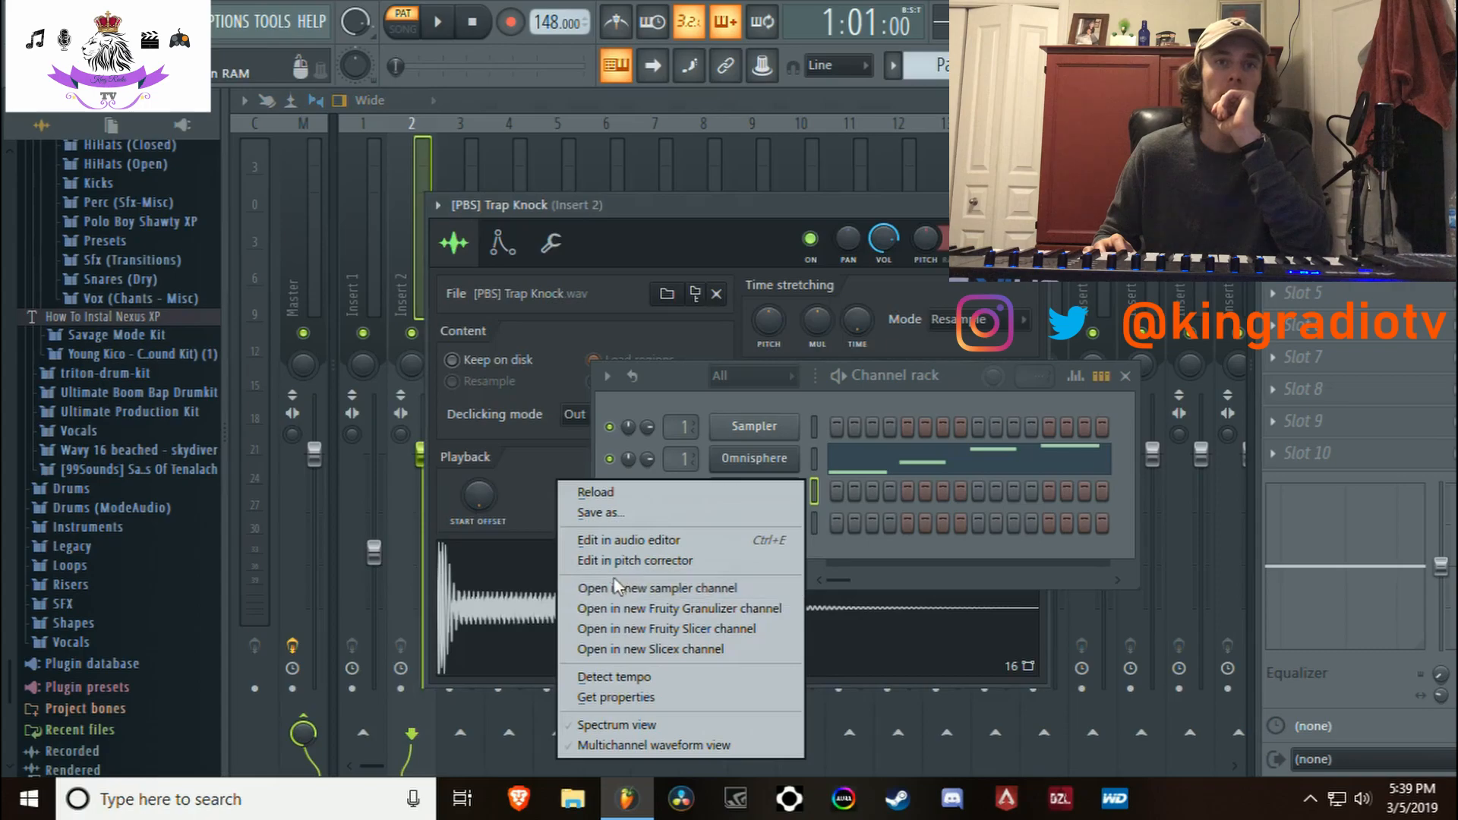
left_click(653, 540)
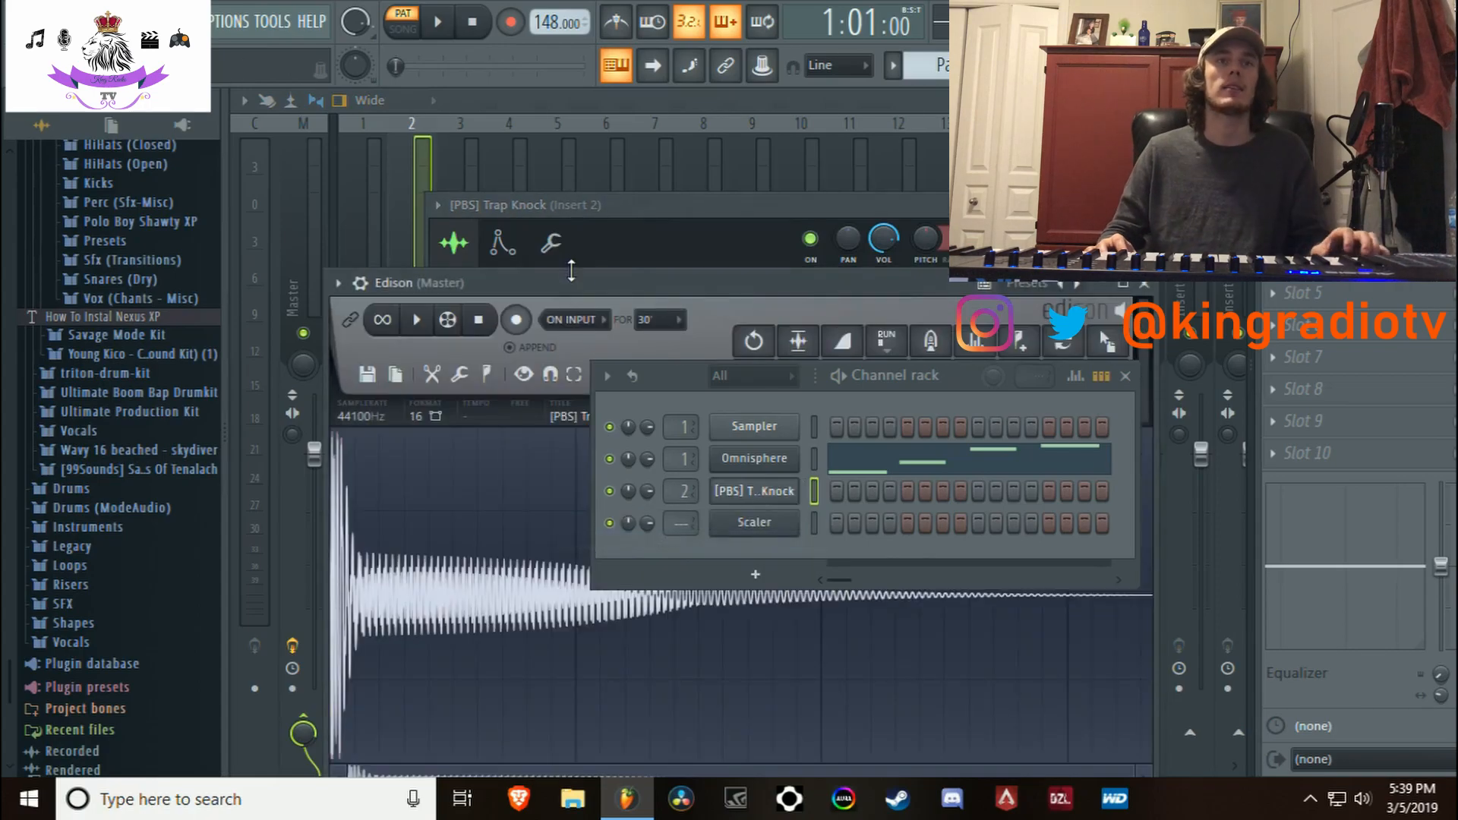
Detect the pitch regions of the Trap Knock sample in Edison and close the editor
left_click(439, 222)
left_click(440, 221)
left_click(440, 222)
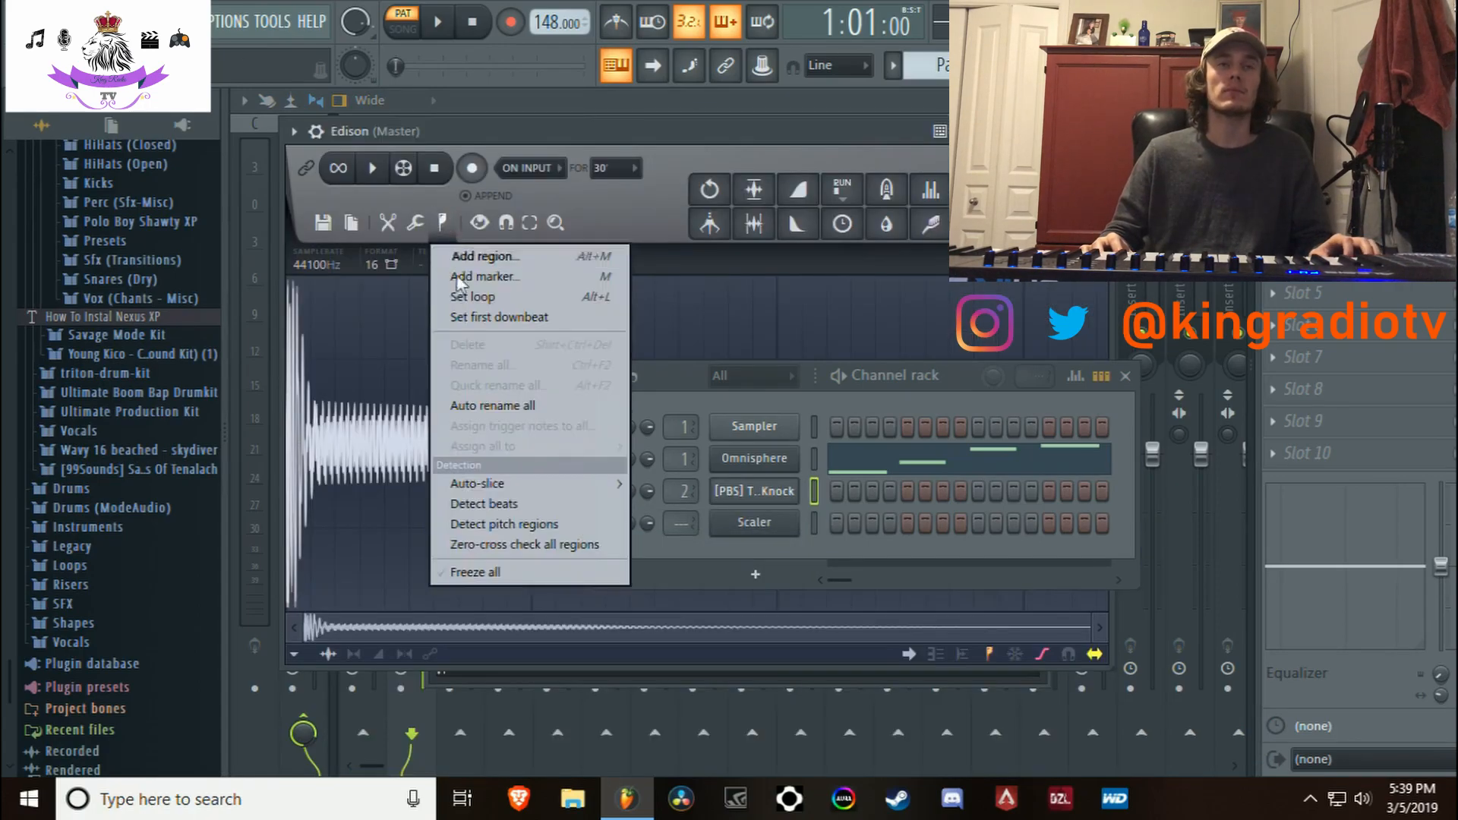
left_click(490, 524)
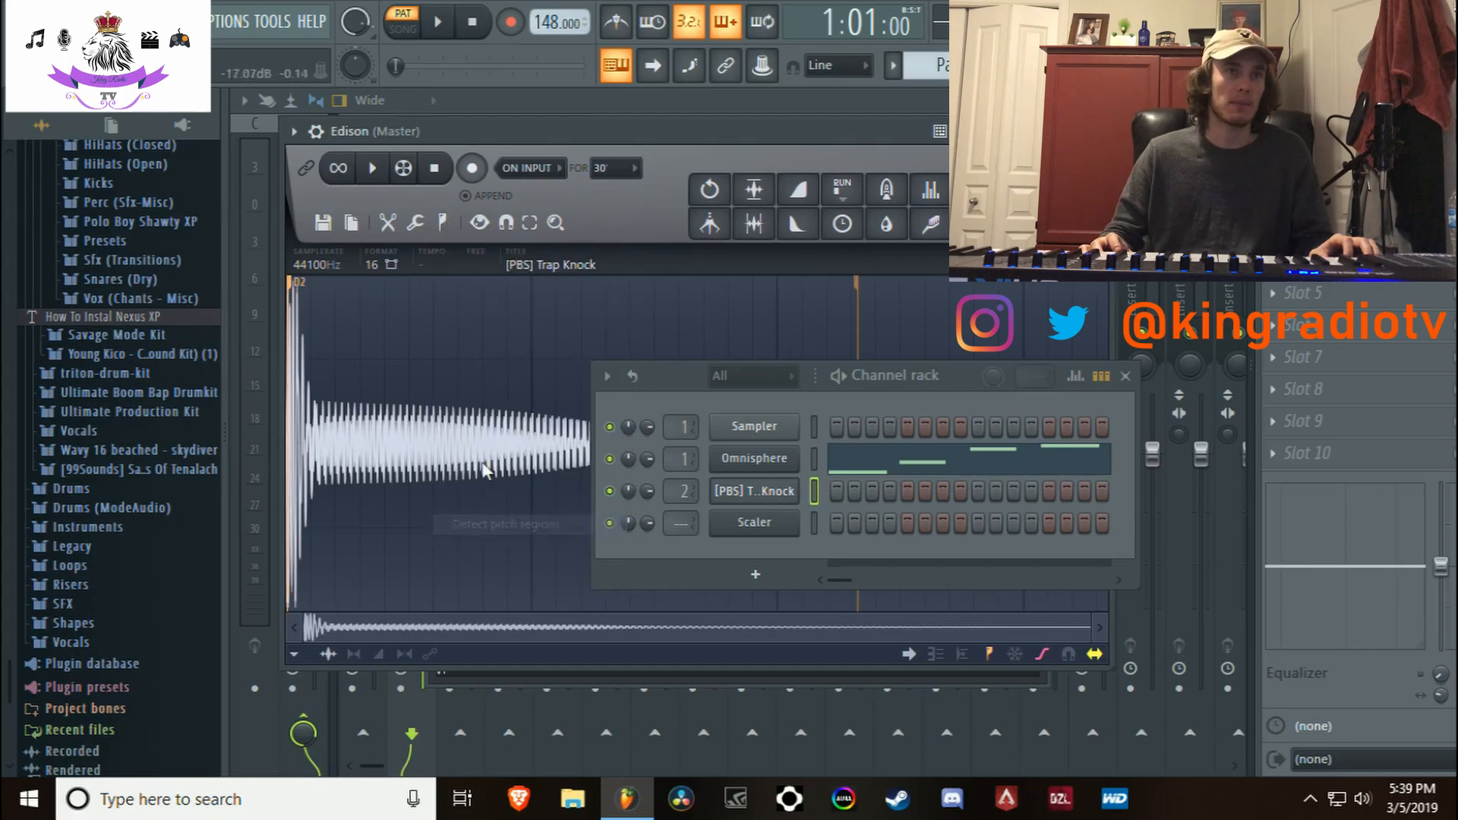
left_click(1099, 131)
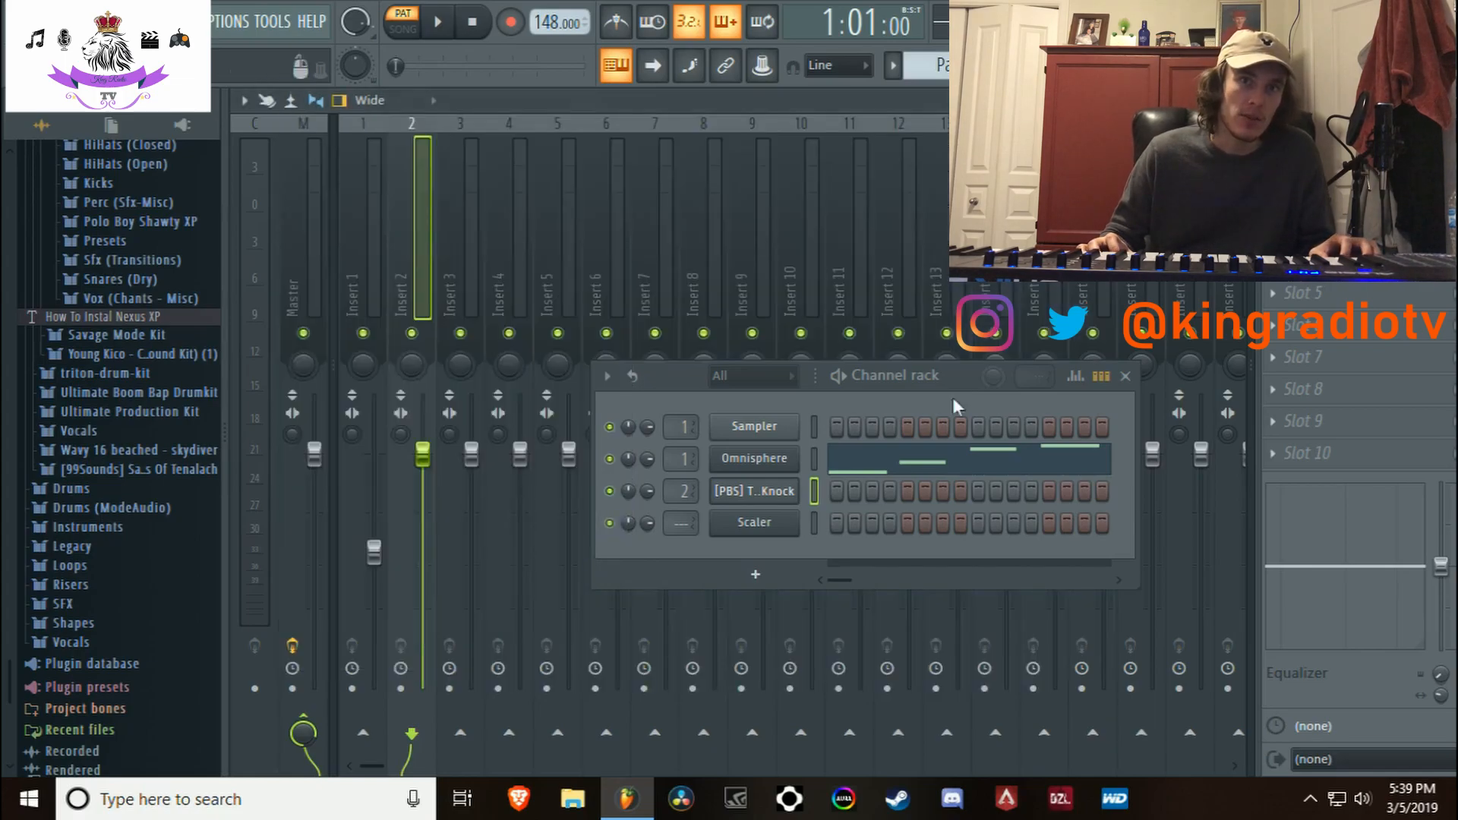
Route the Scaler channel to mixer track 3 and show the G Minor scale's diatonic chords in Scaler
left_click(763, 497)
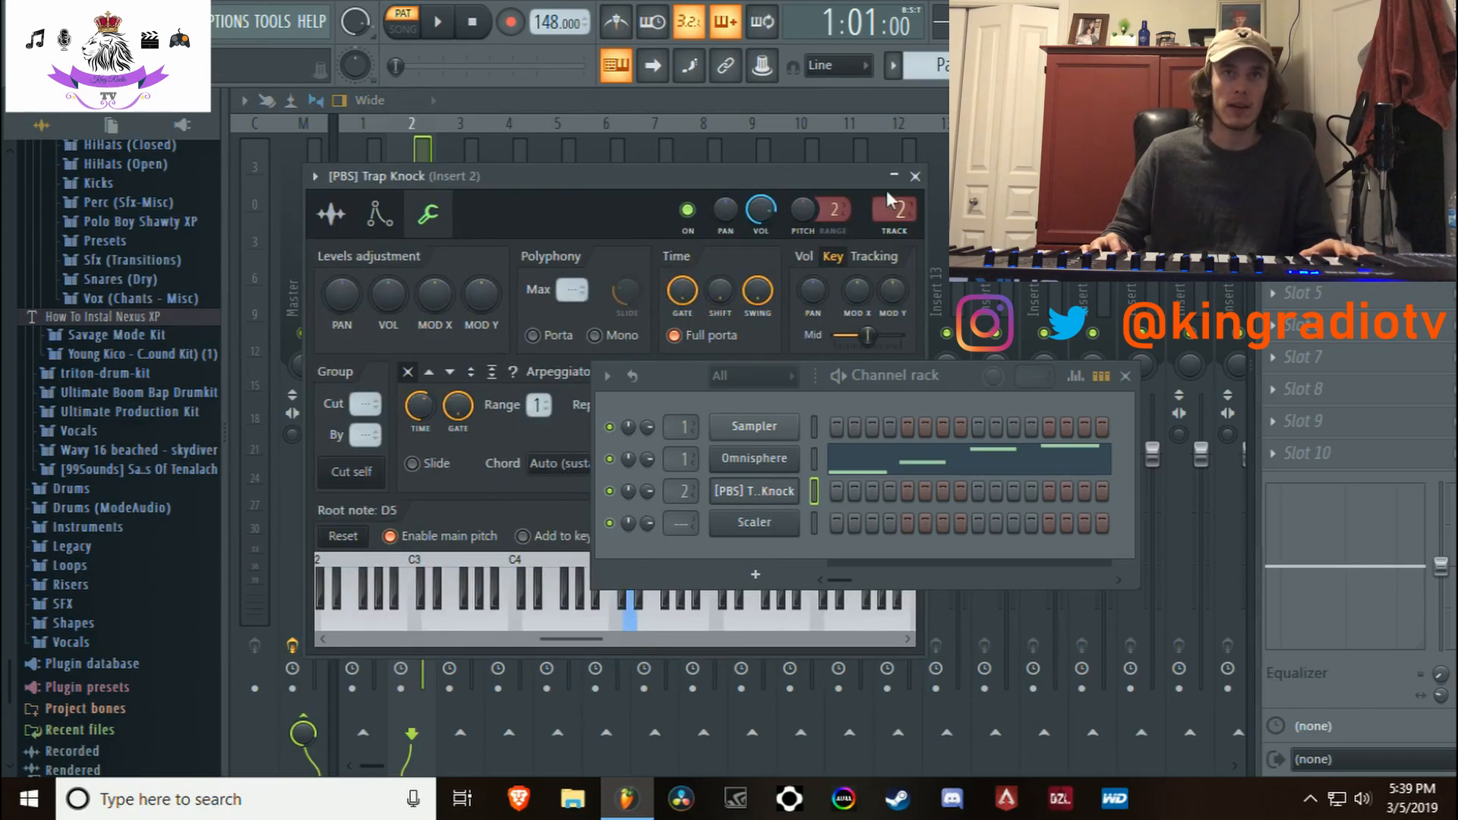
left_click(769, 525)
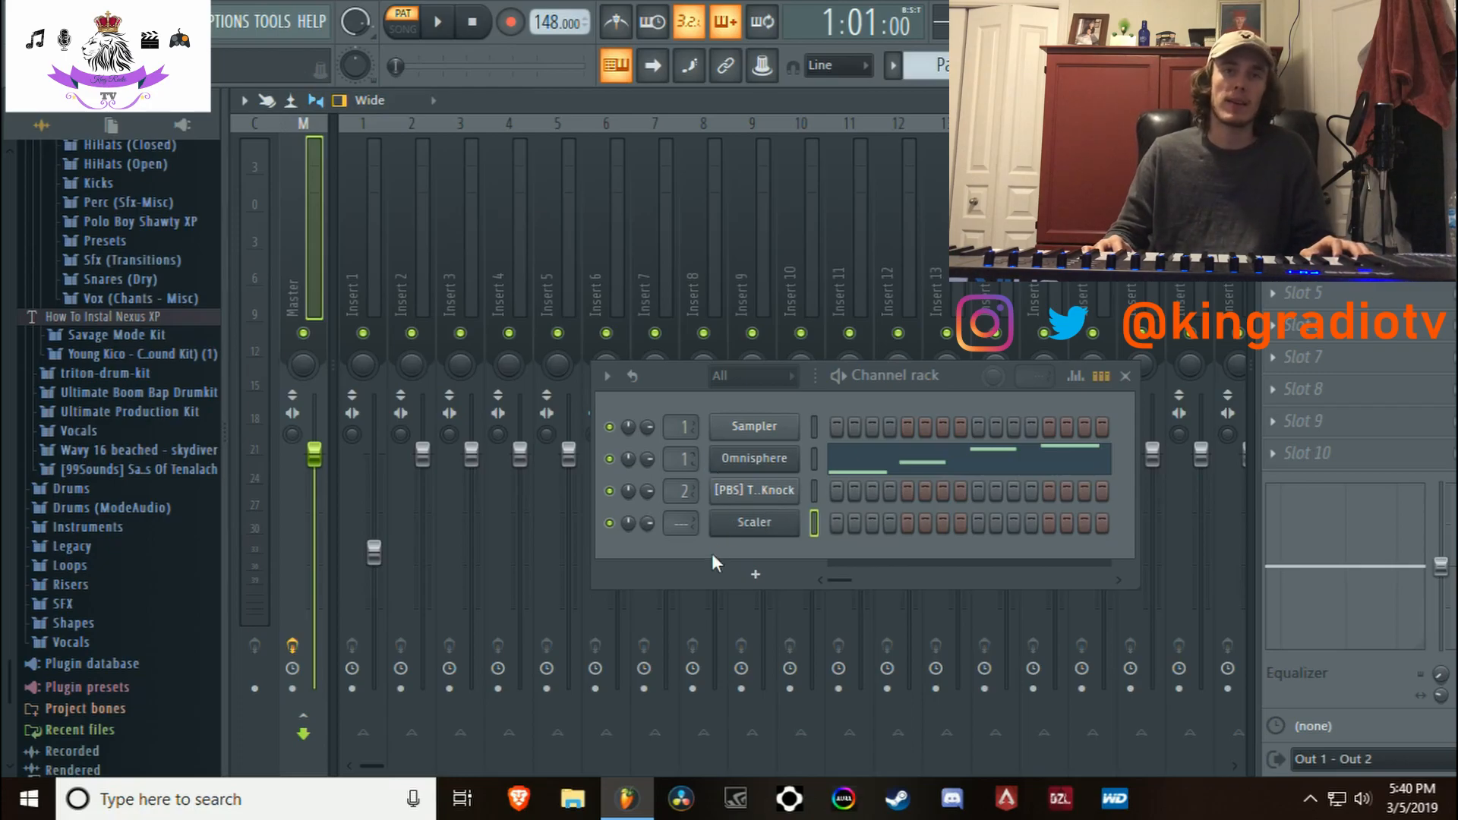
scroll(688, 524, "up", 4)
scroll(690, 527, "down", 1)
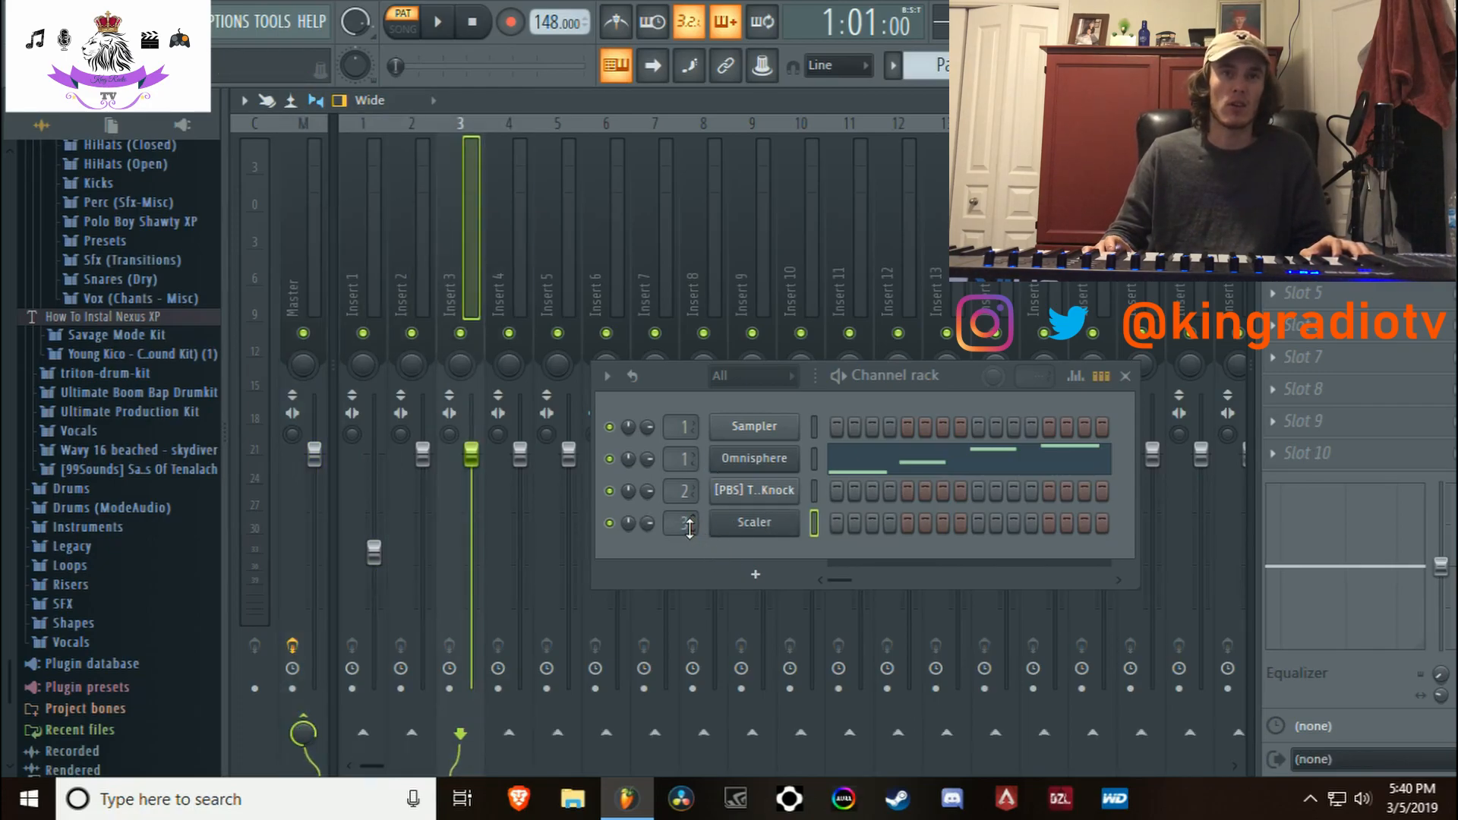
left_click(735, 530)
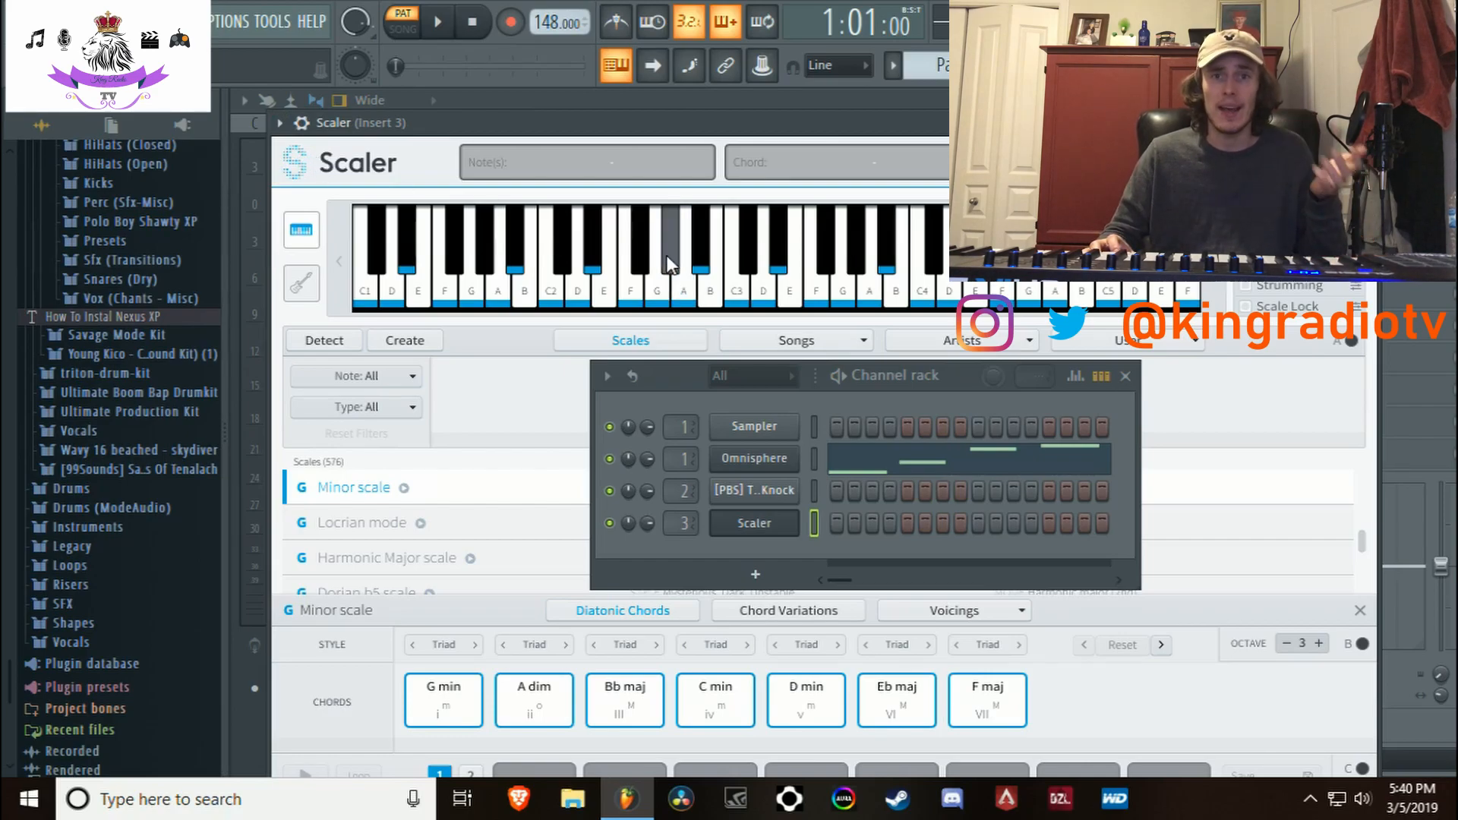
key("space")
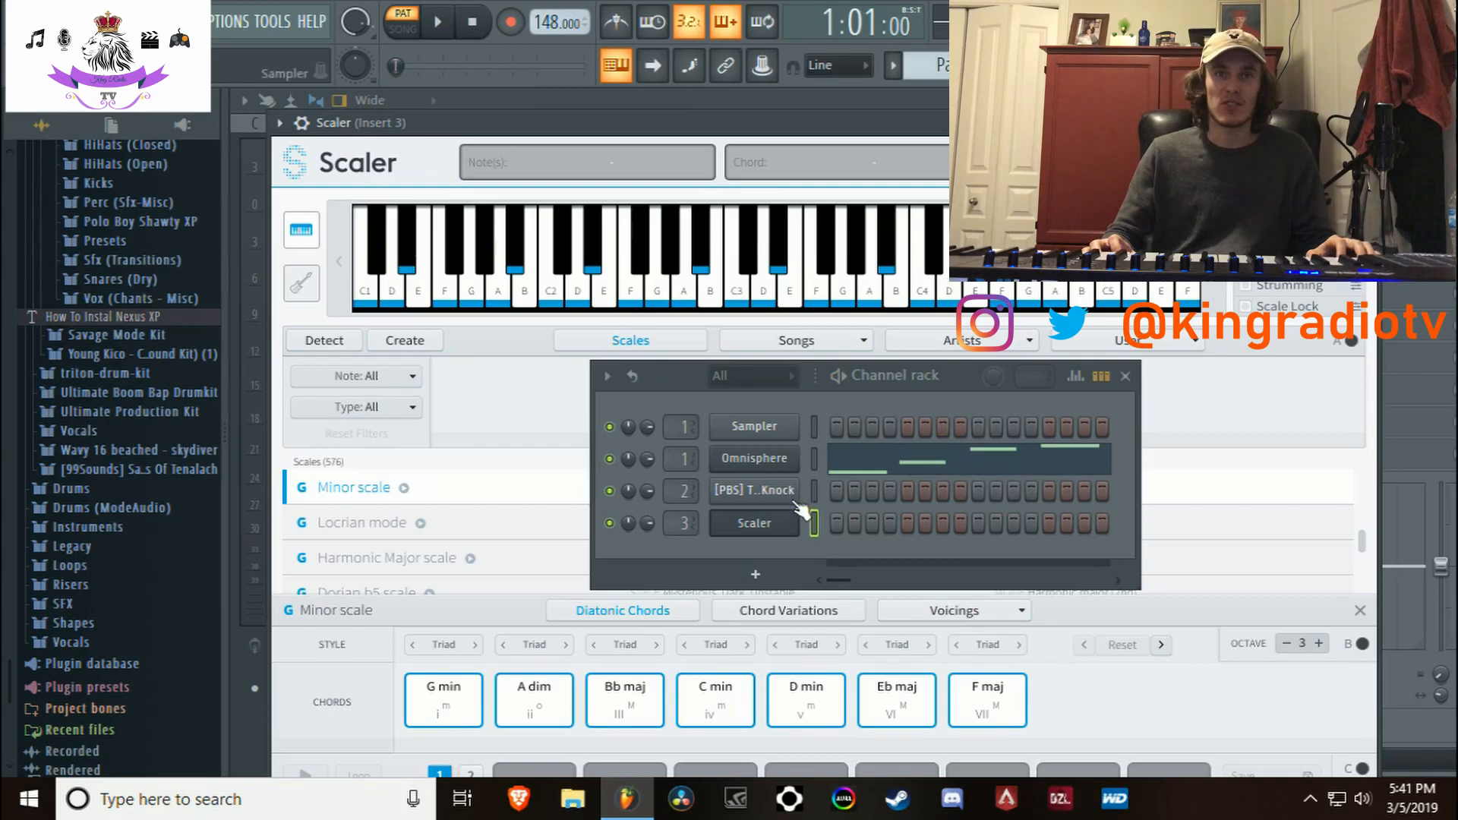
Set the [PBS] Trap Knock channel to cut itself
left_click(792, 499)
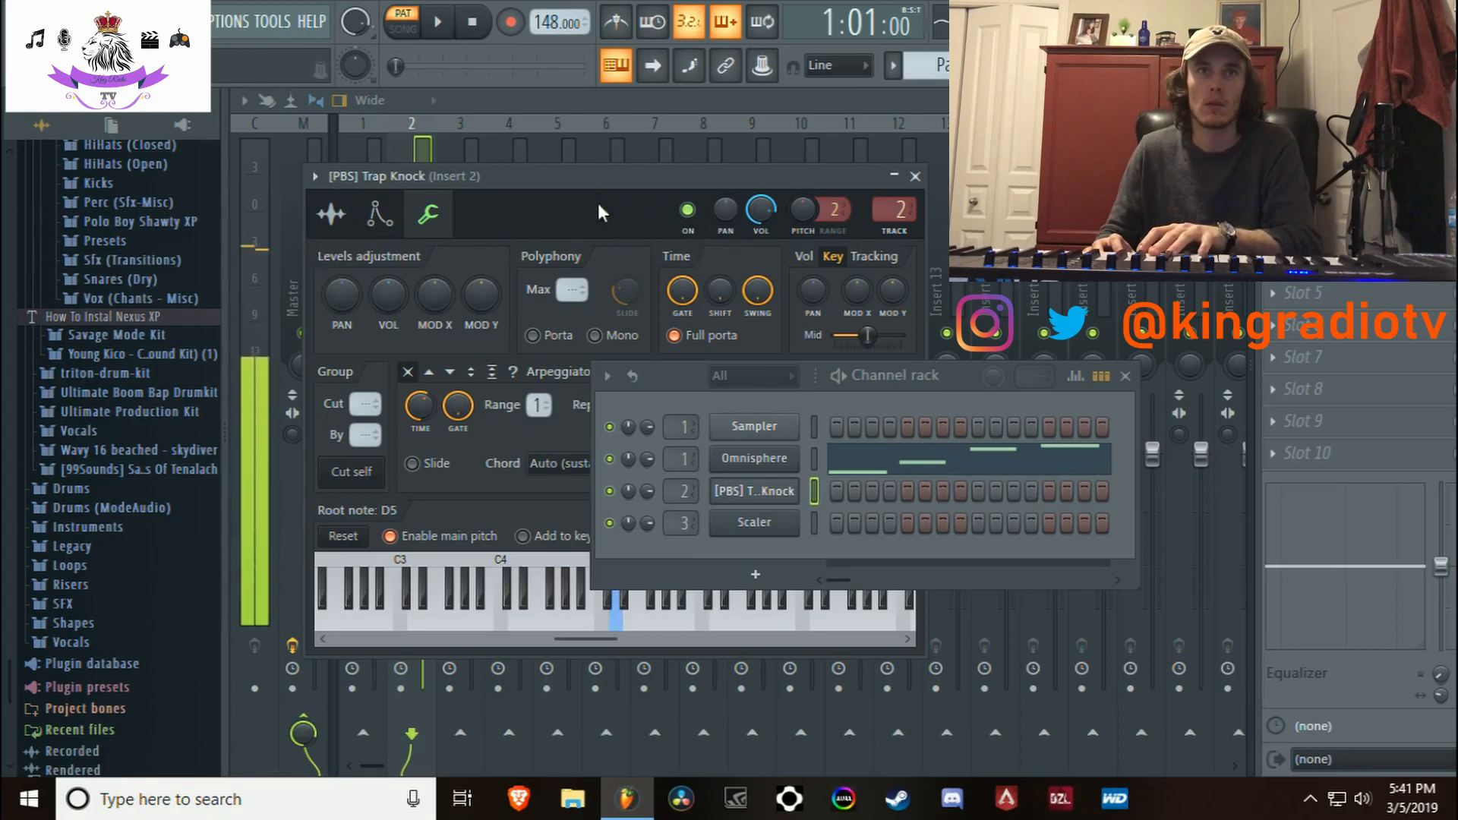
left_click(914, 179)
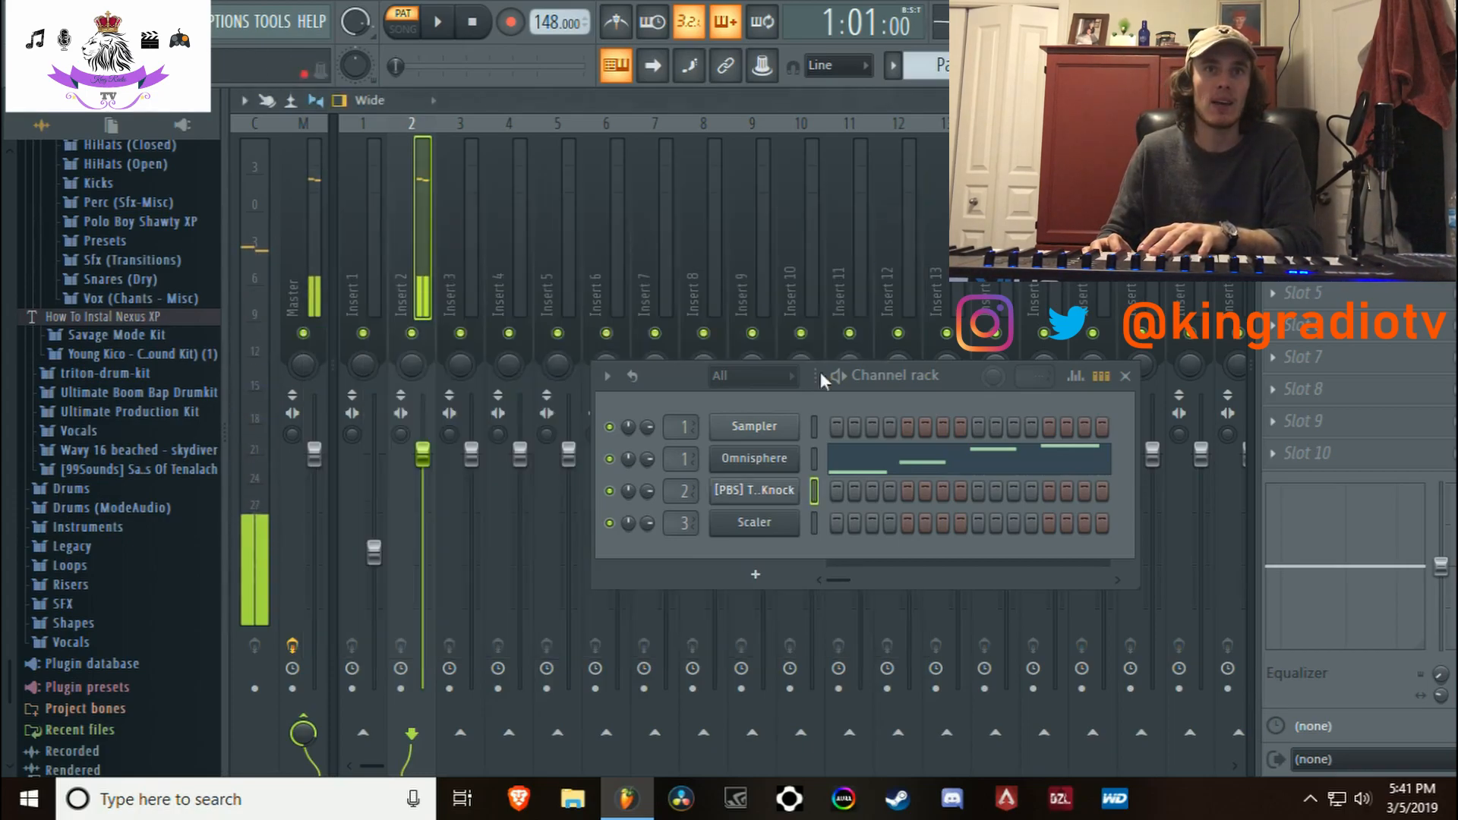
right_click(755, 490)
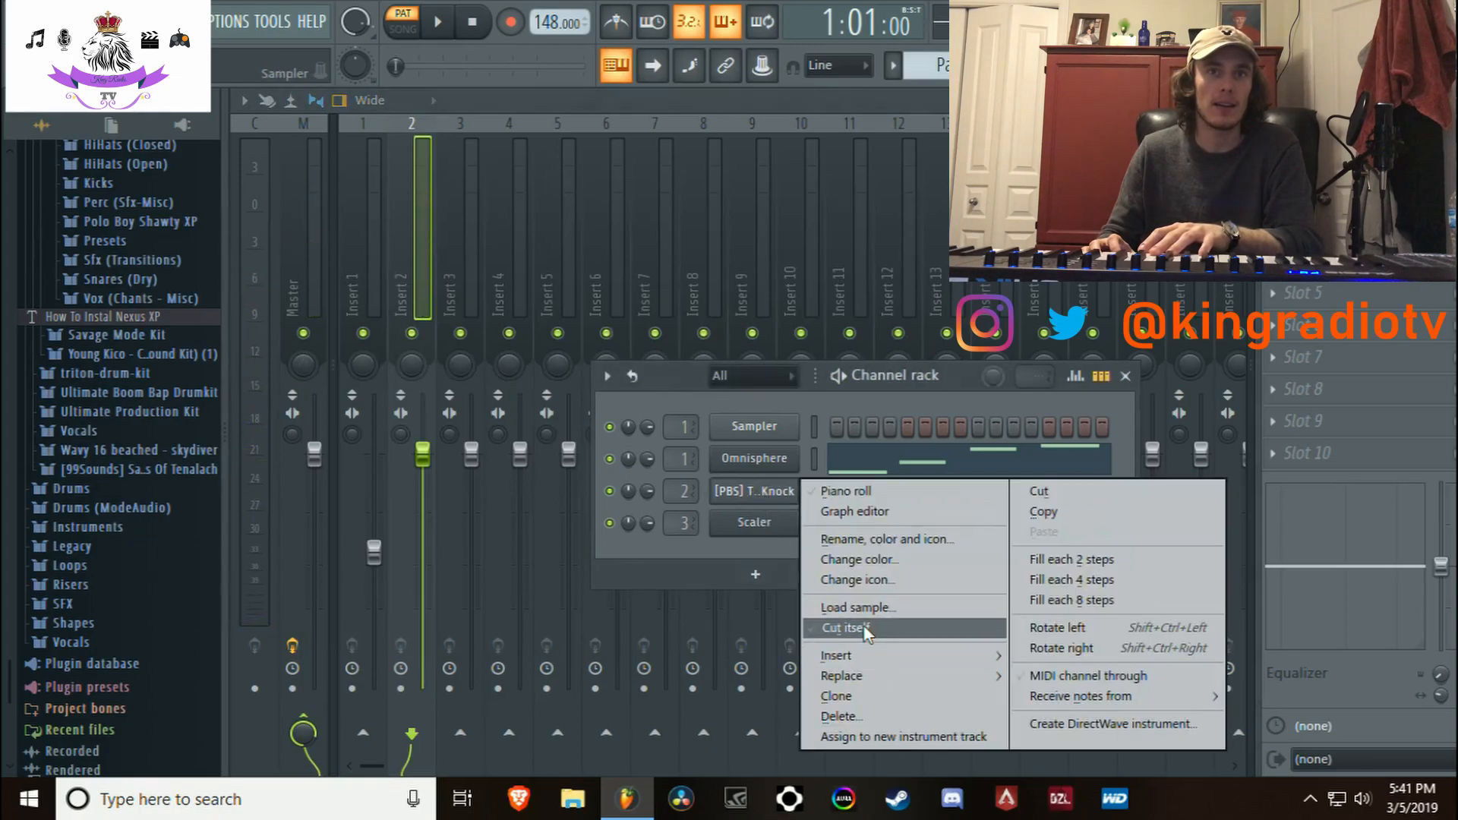
left_click(861, 627)
Enable the Trap Knock channel's volume envelope and shape it as a full-level hold that drops straight to zero
left_click(755, 491)
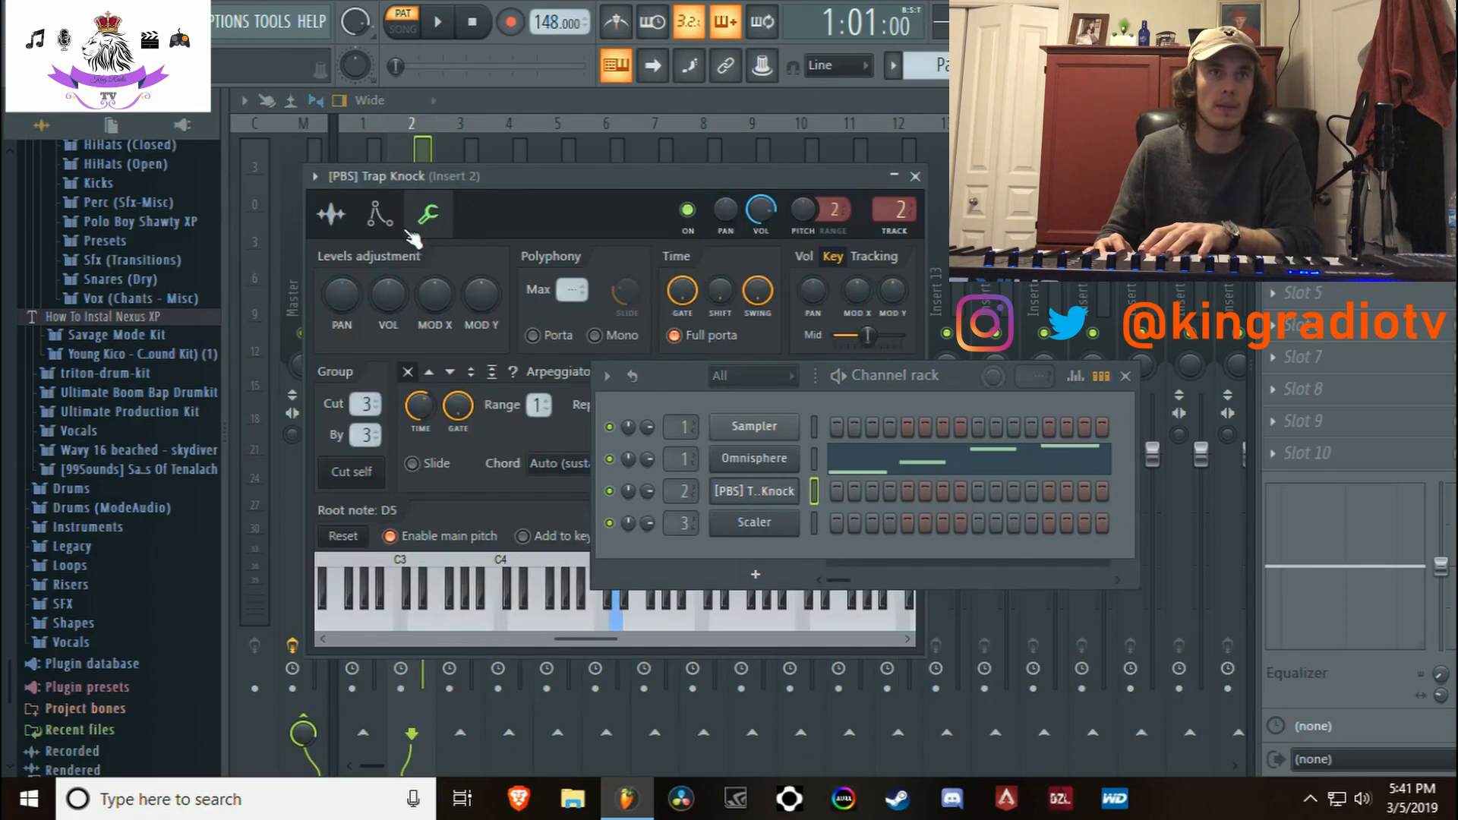
left_click(379, 214)
left_click_drag(372, 427, 441, 466)
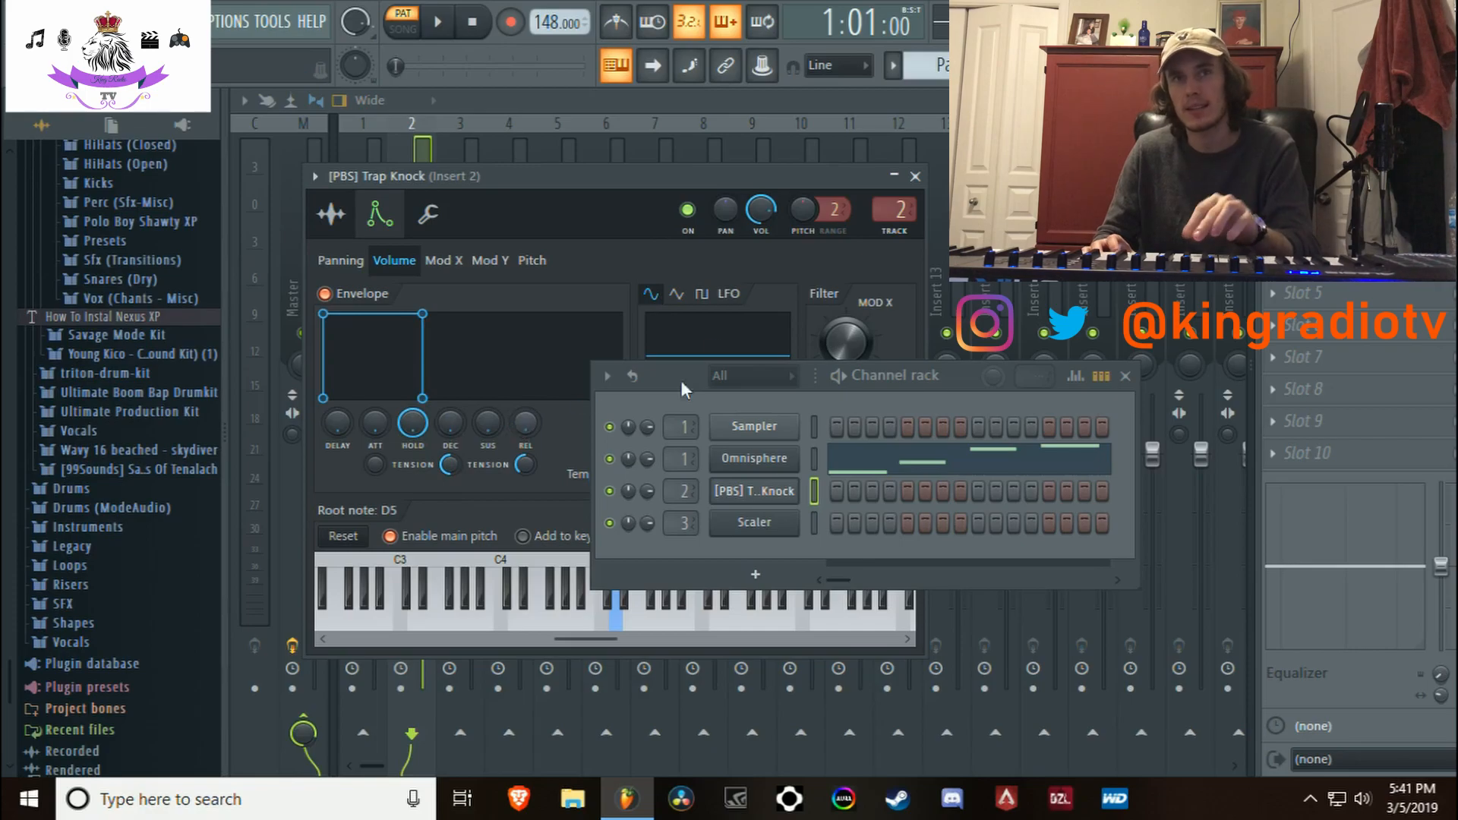
left_click(915, 177)
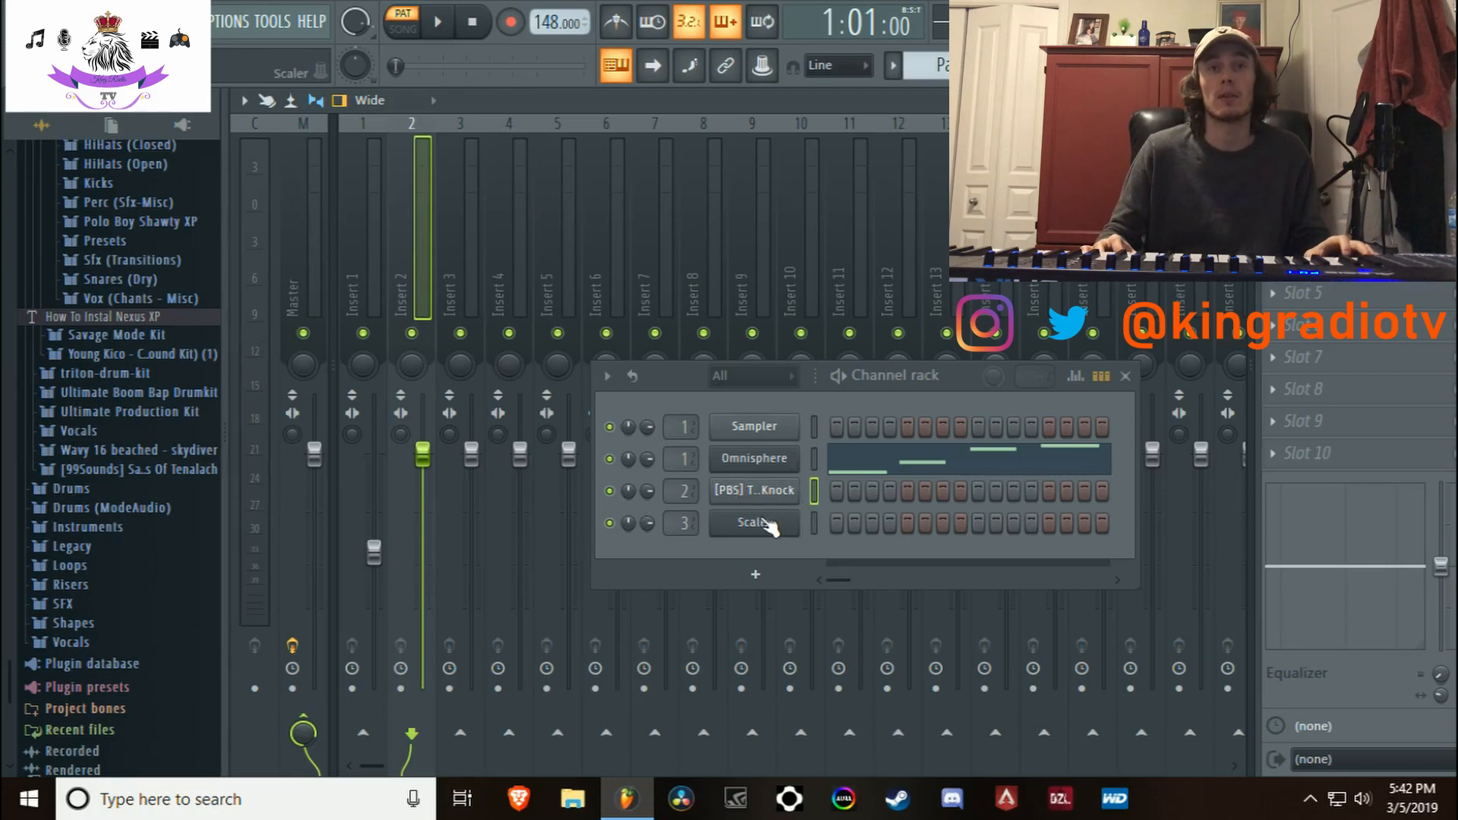
Play the melody pattern while trying out Trap Knock notes on the keyboard, and stop playback
left_click(759, 494)
key("space")
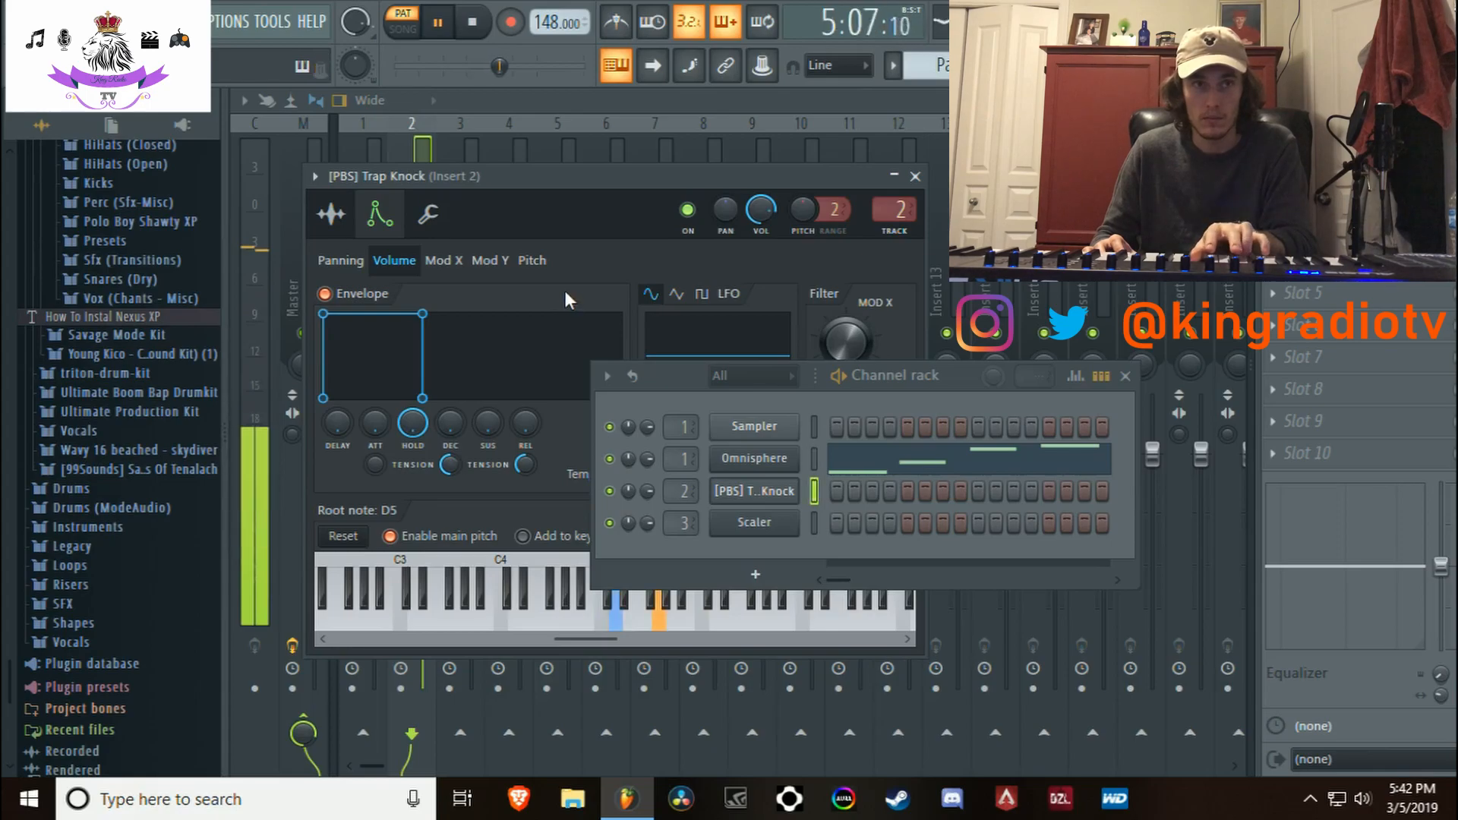
left_click(474, 23)
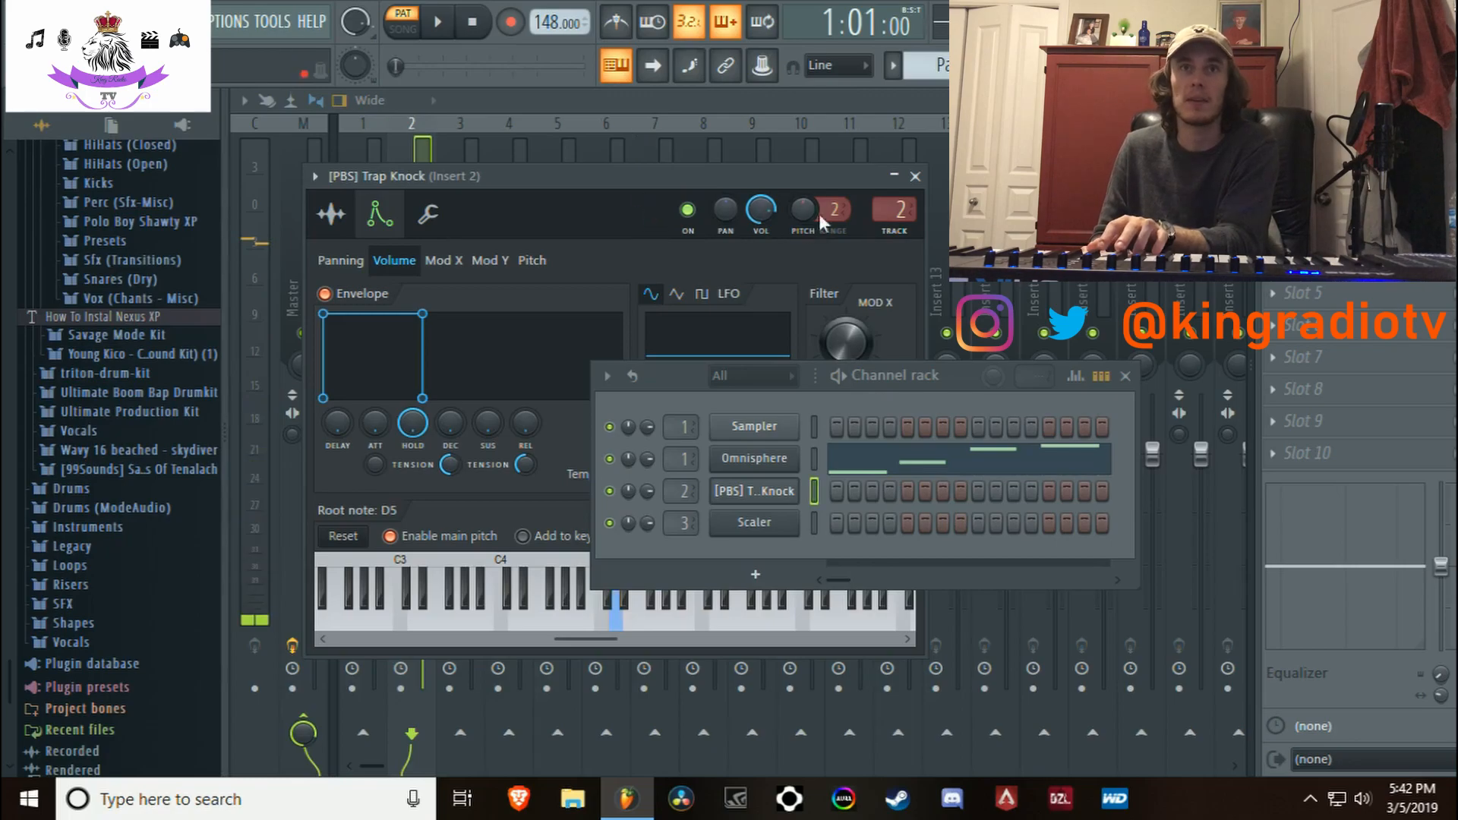
Sound a note in Scaler to check its pitch and return to the Trap Knock channel's settings
left_click(757, 524)
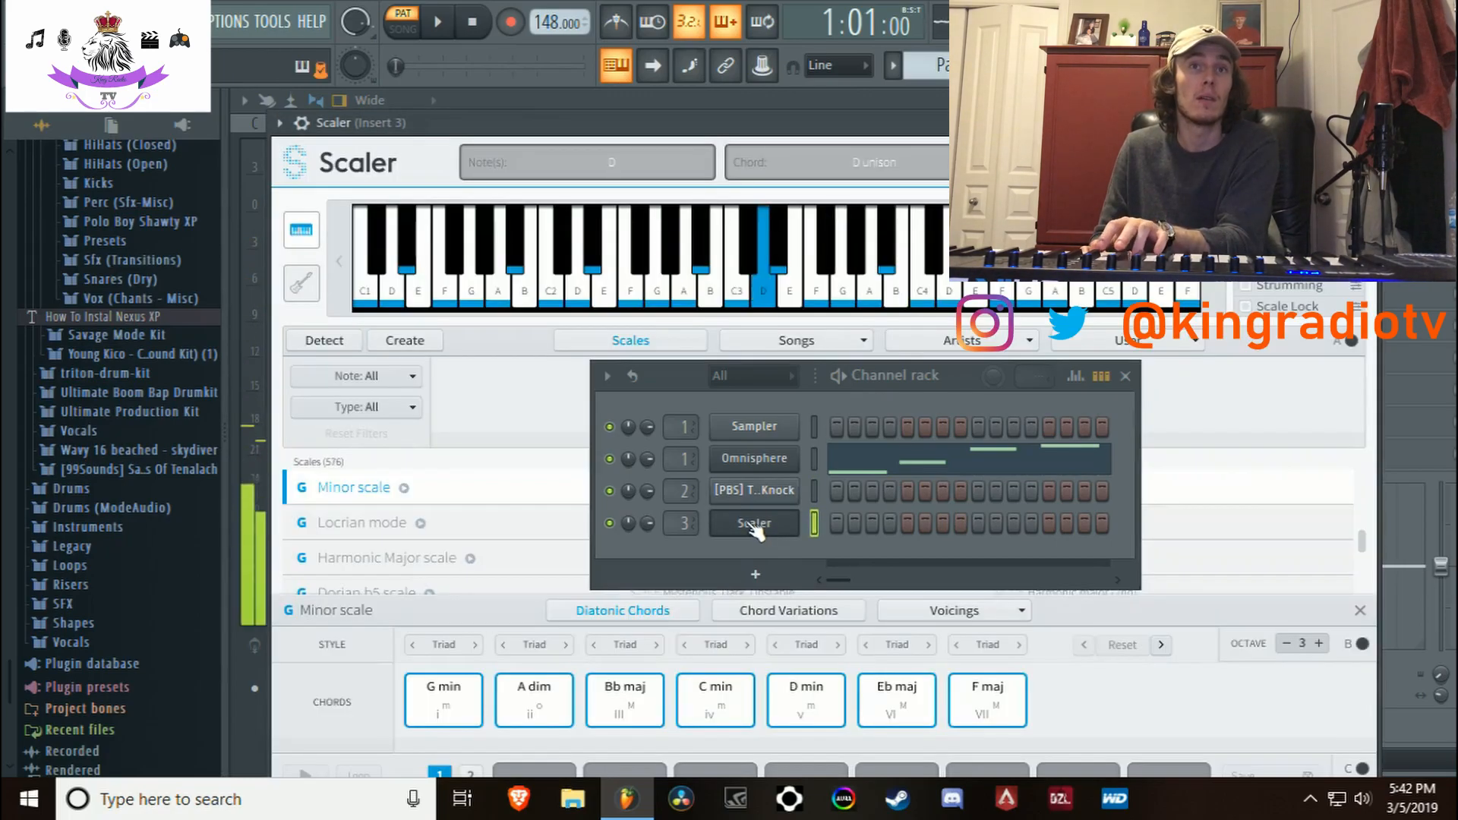
left_click(1362, 123)
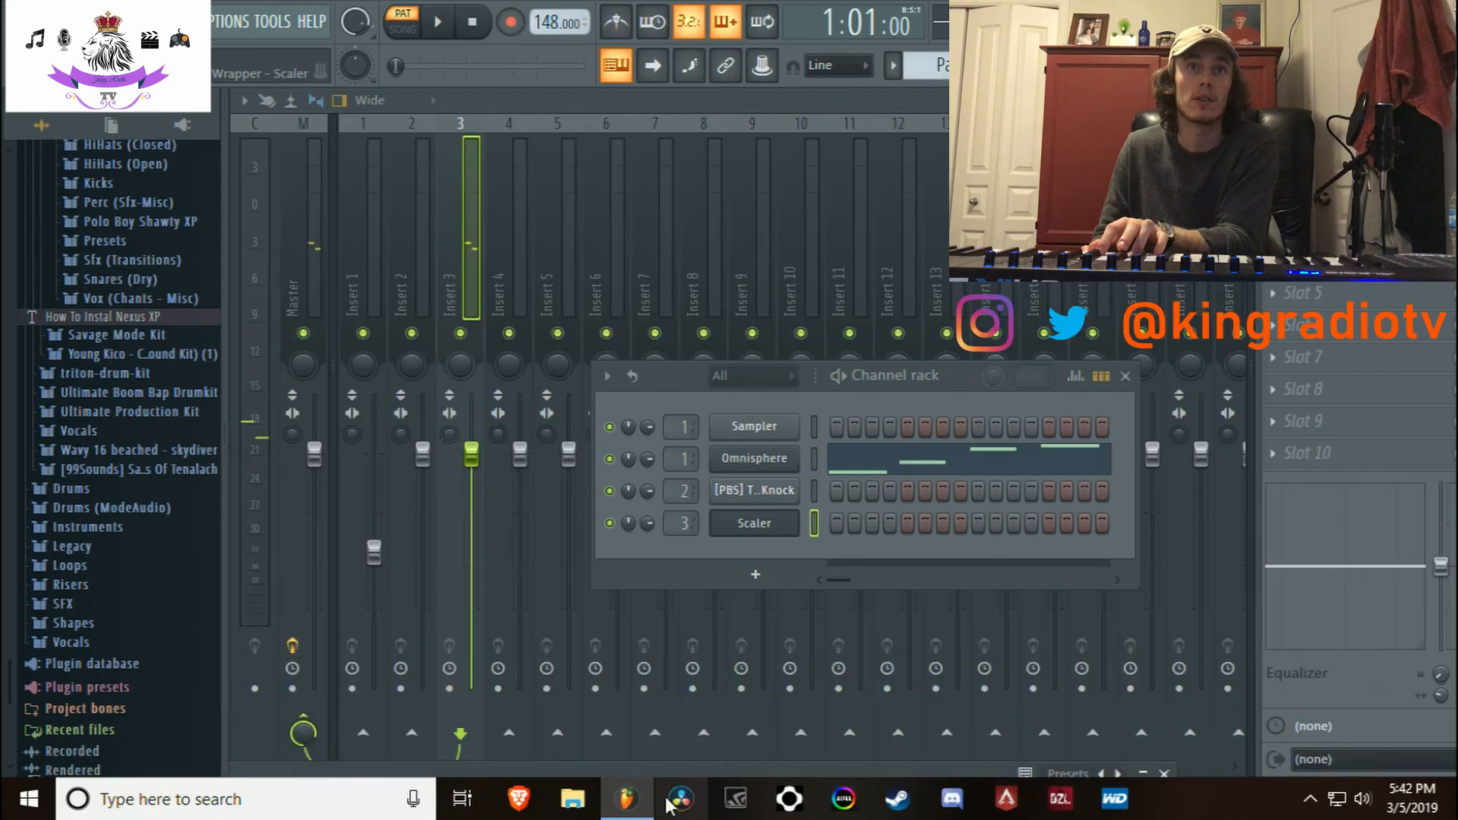
left_click(794, 493)
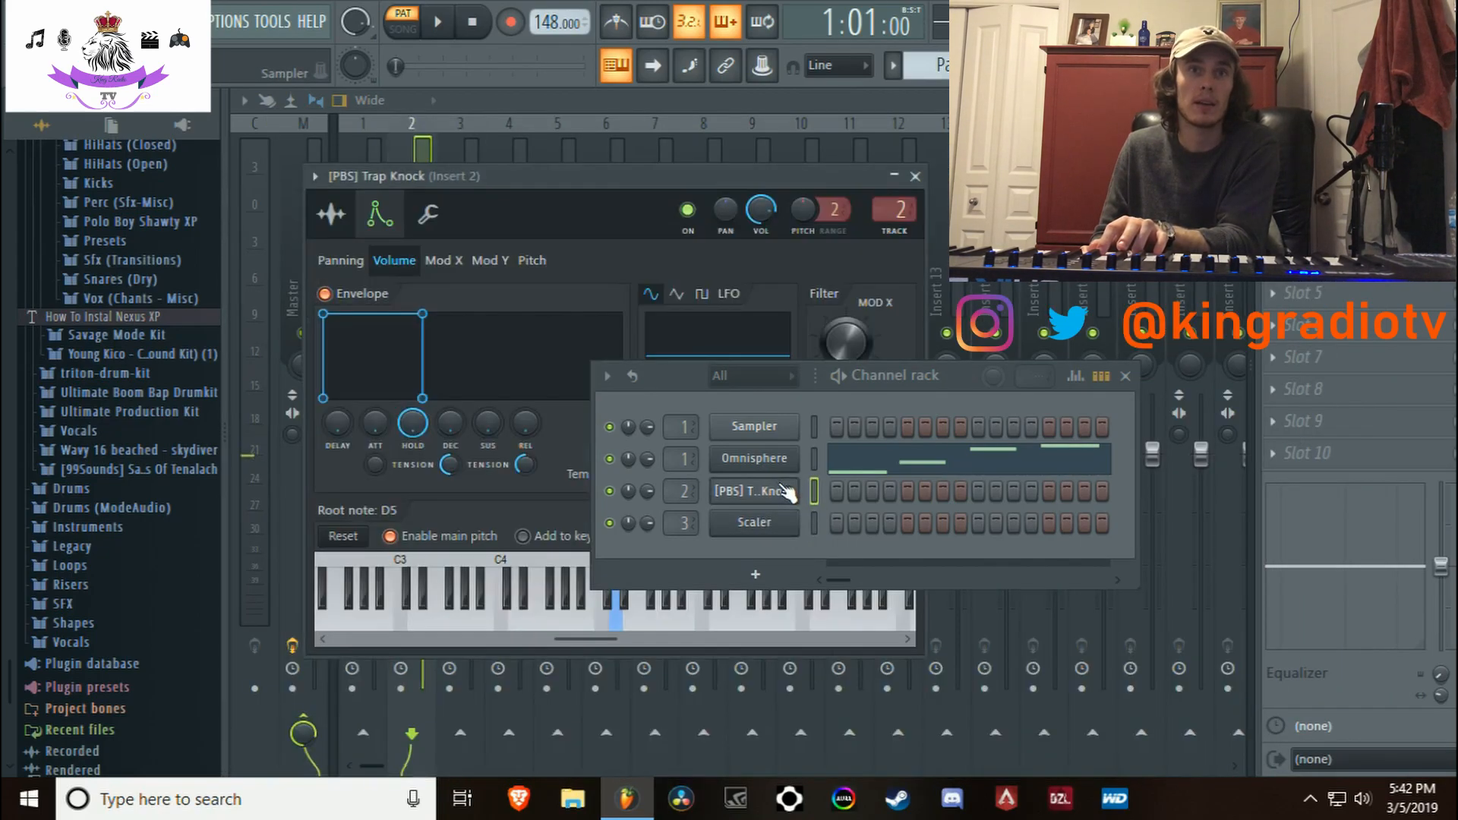
Record an eight-bar Trap Knock line of G5 and D5 notes over the melody, using notes-and-automation recording
right_click(754, 494)
left_click(841, 494)
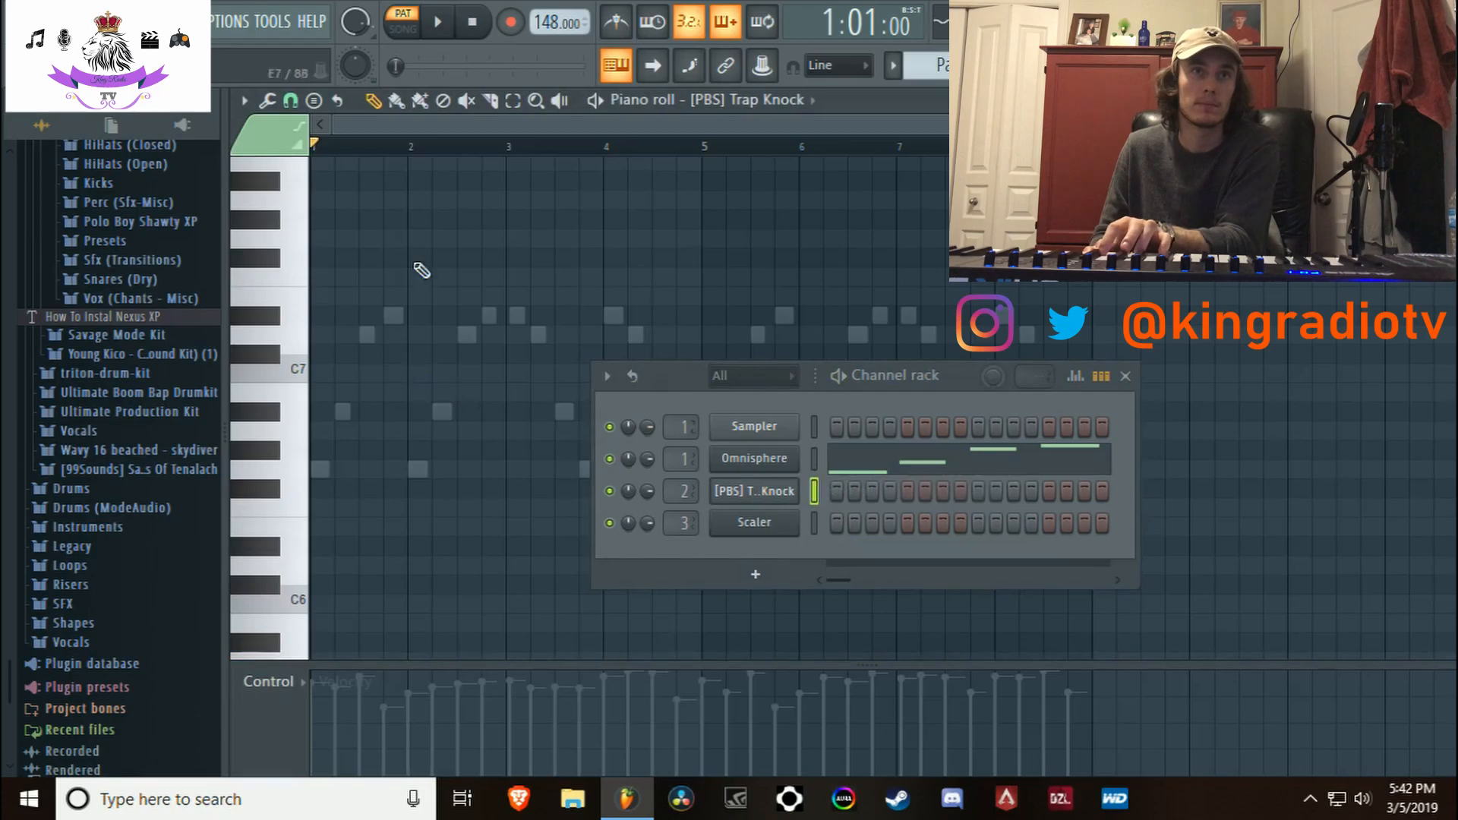
left_click(516, 26)
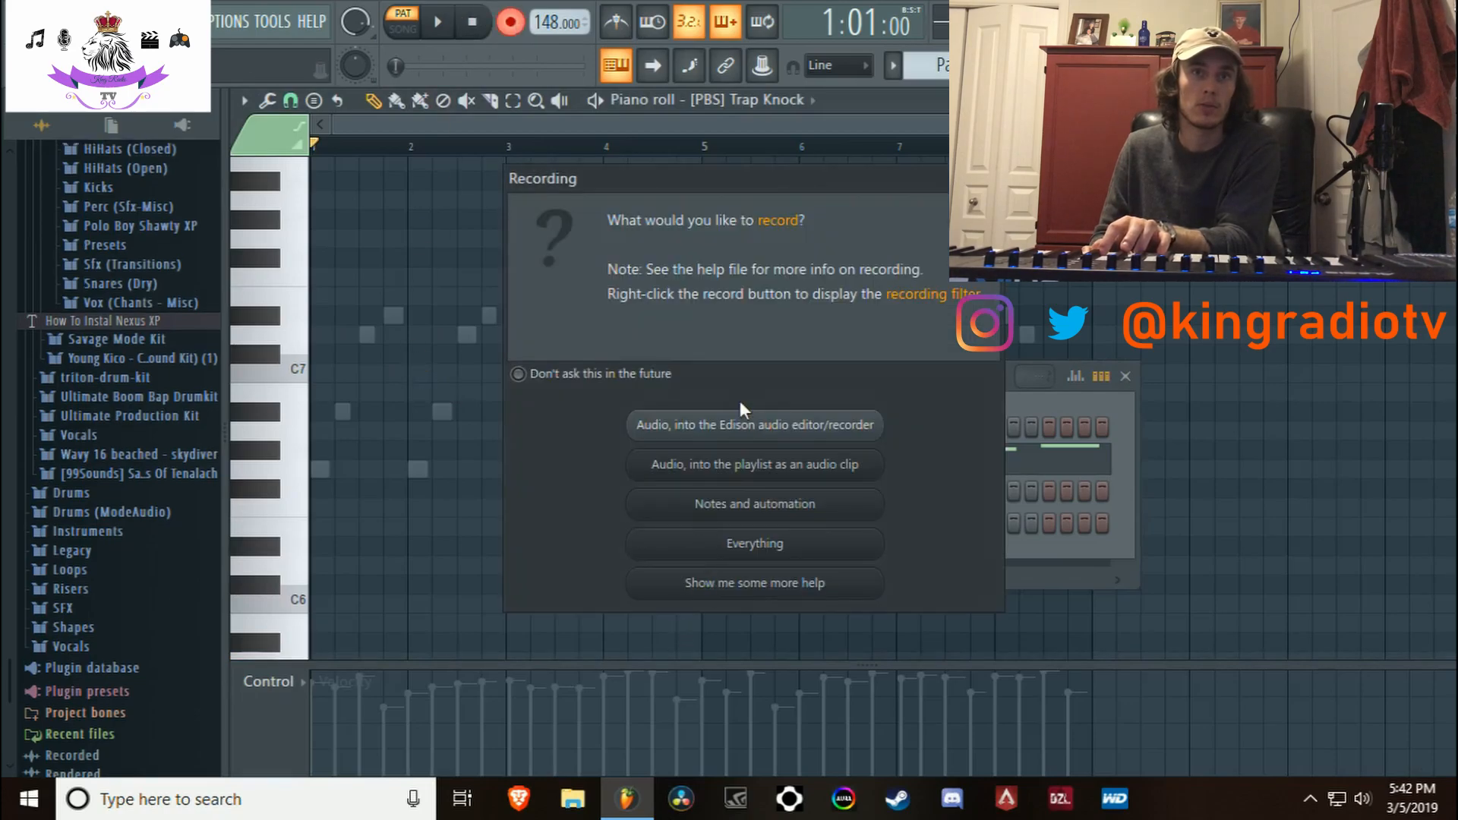
left_click(754, 504)
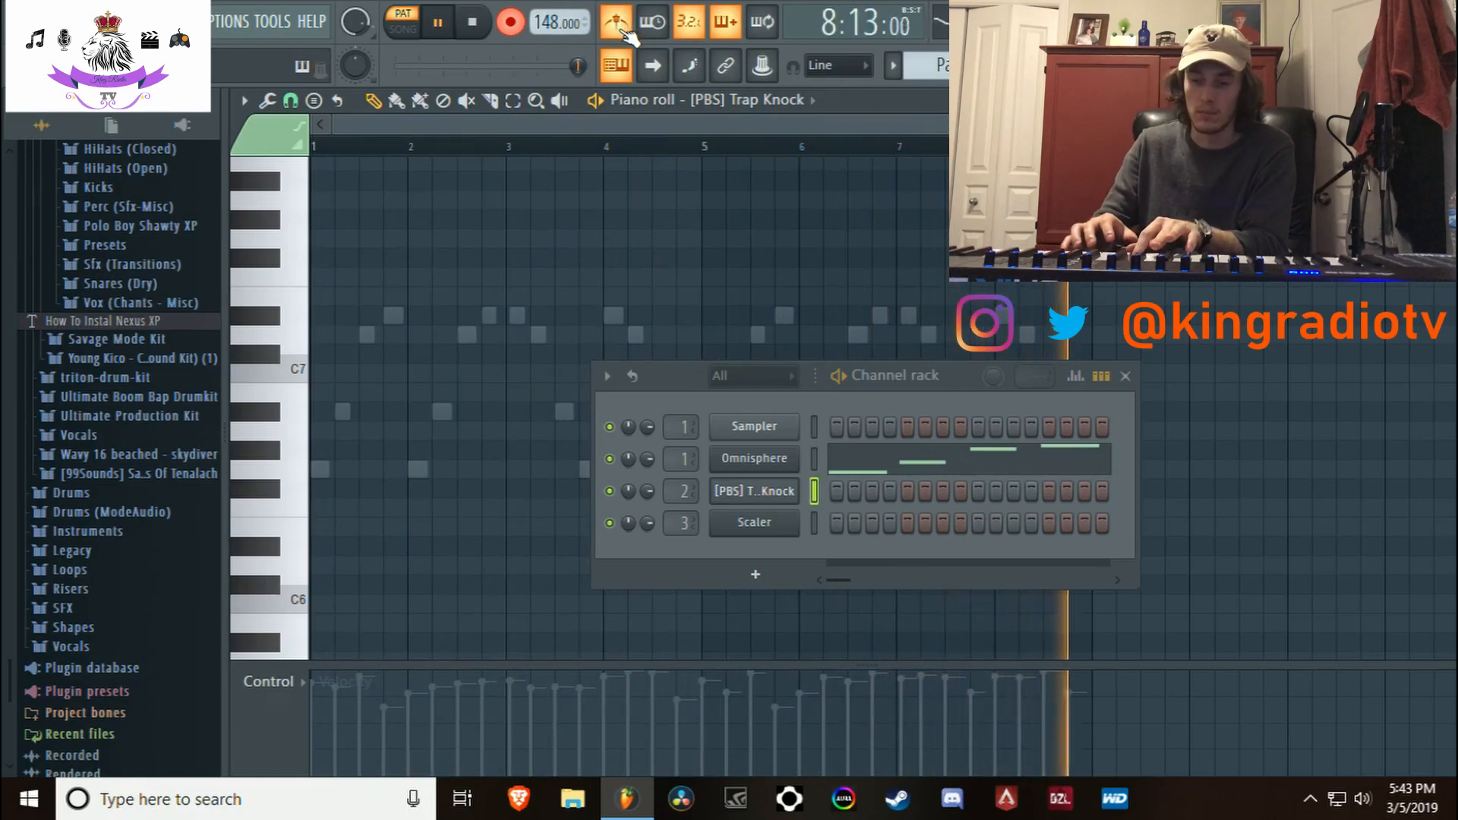
key("space")
scroll(652, 317, "down", 8)
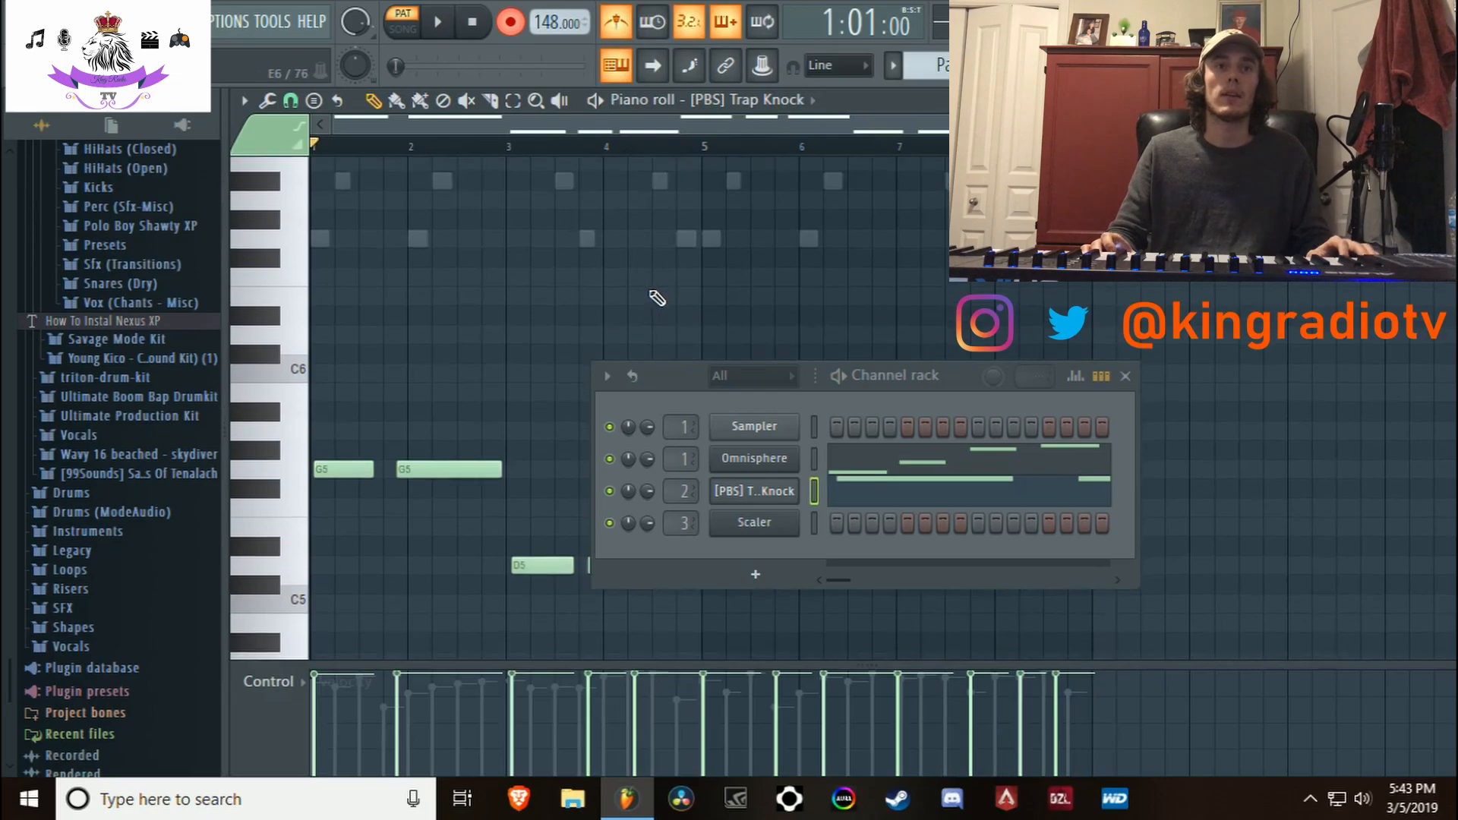
Set the piano roll snap to Beat and quantize all recorded Trap Knock notes
left_click(289, 101)
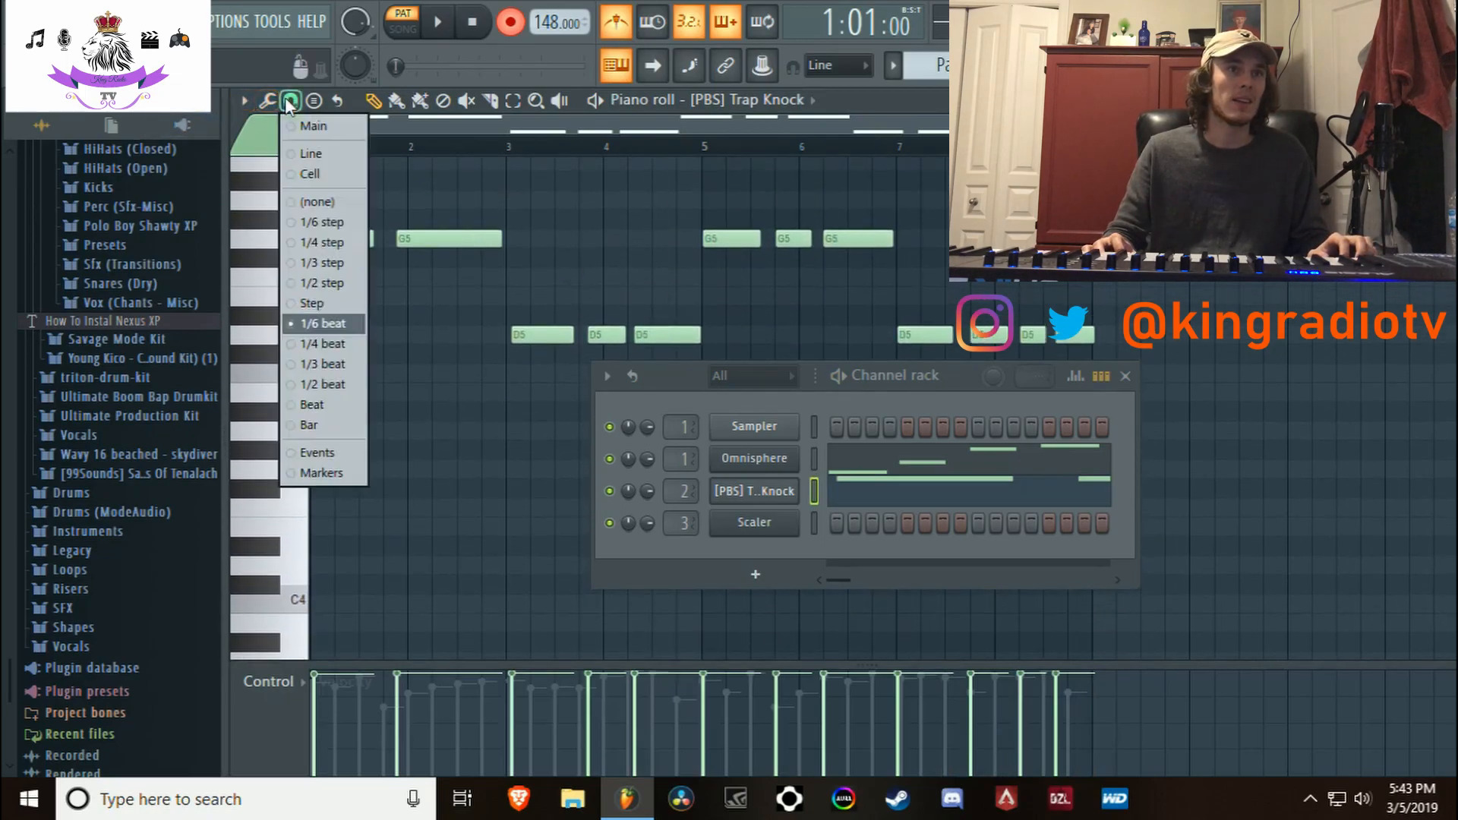
left_click(318, 385)
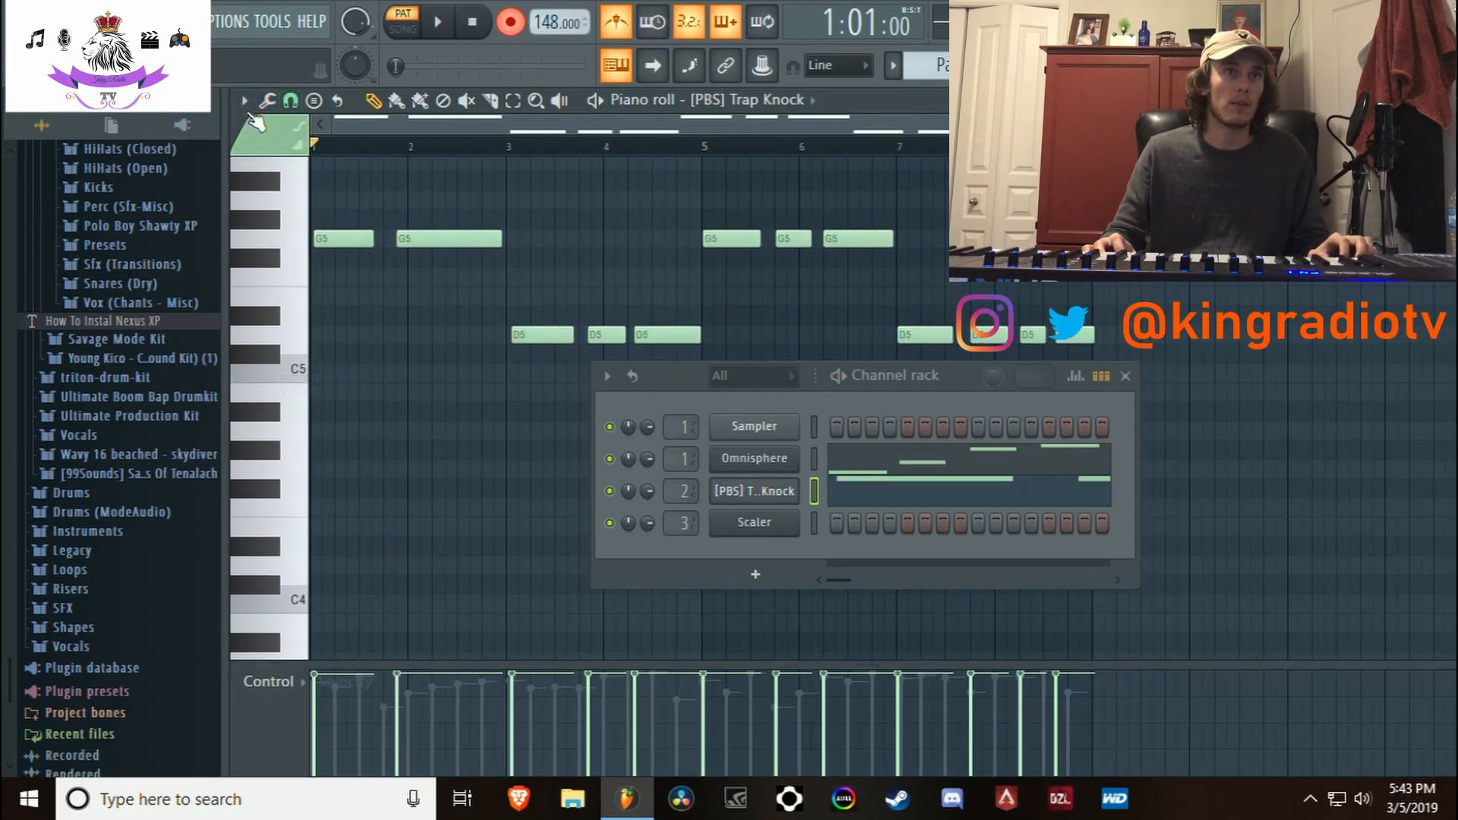
left_click(289, 101)
left_click(325, 404)
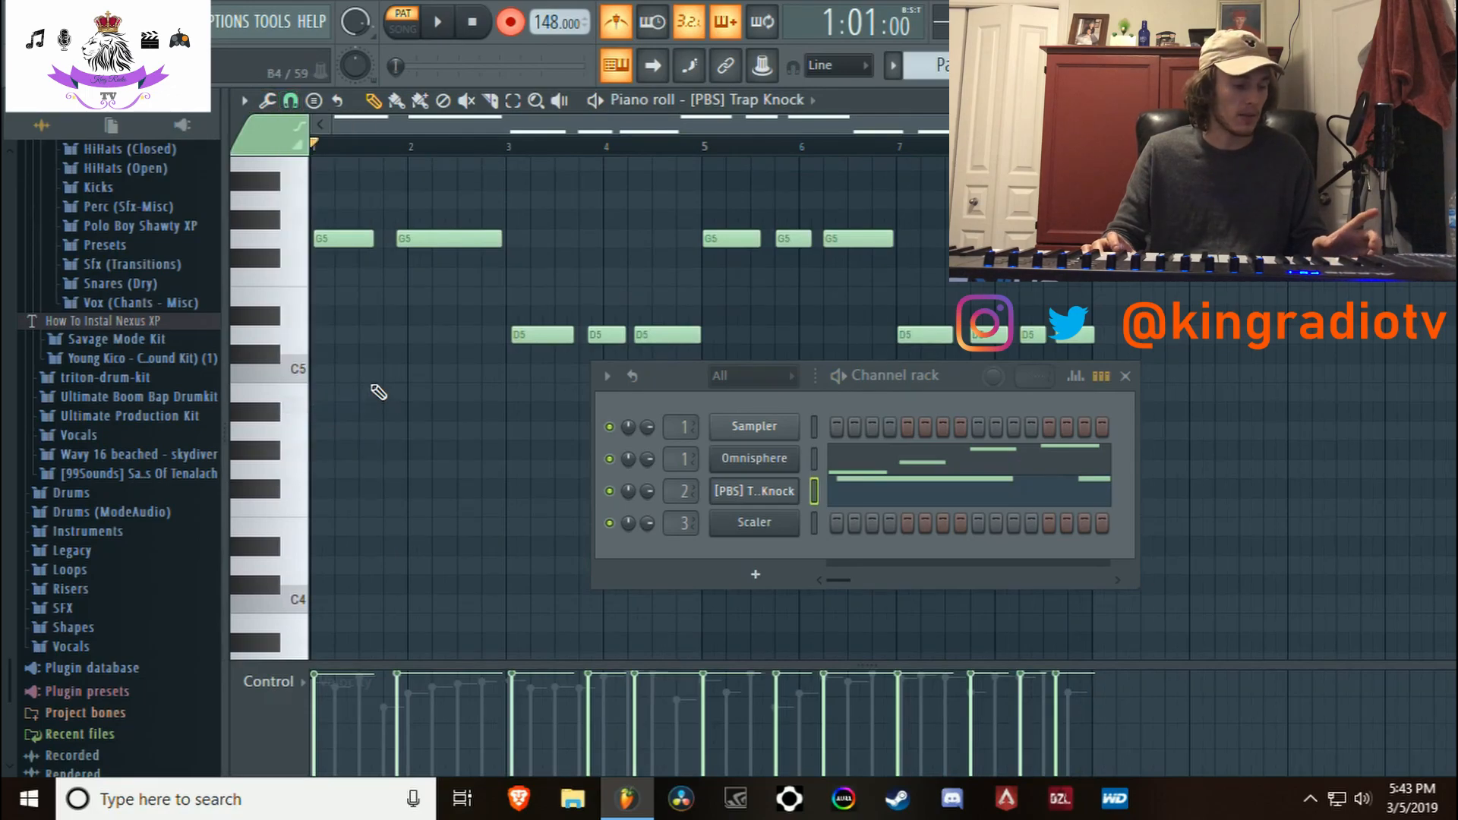
key("ctrl+a")
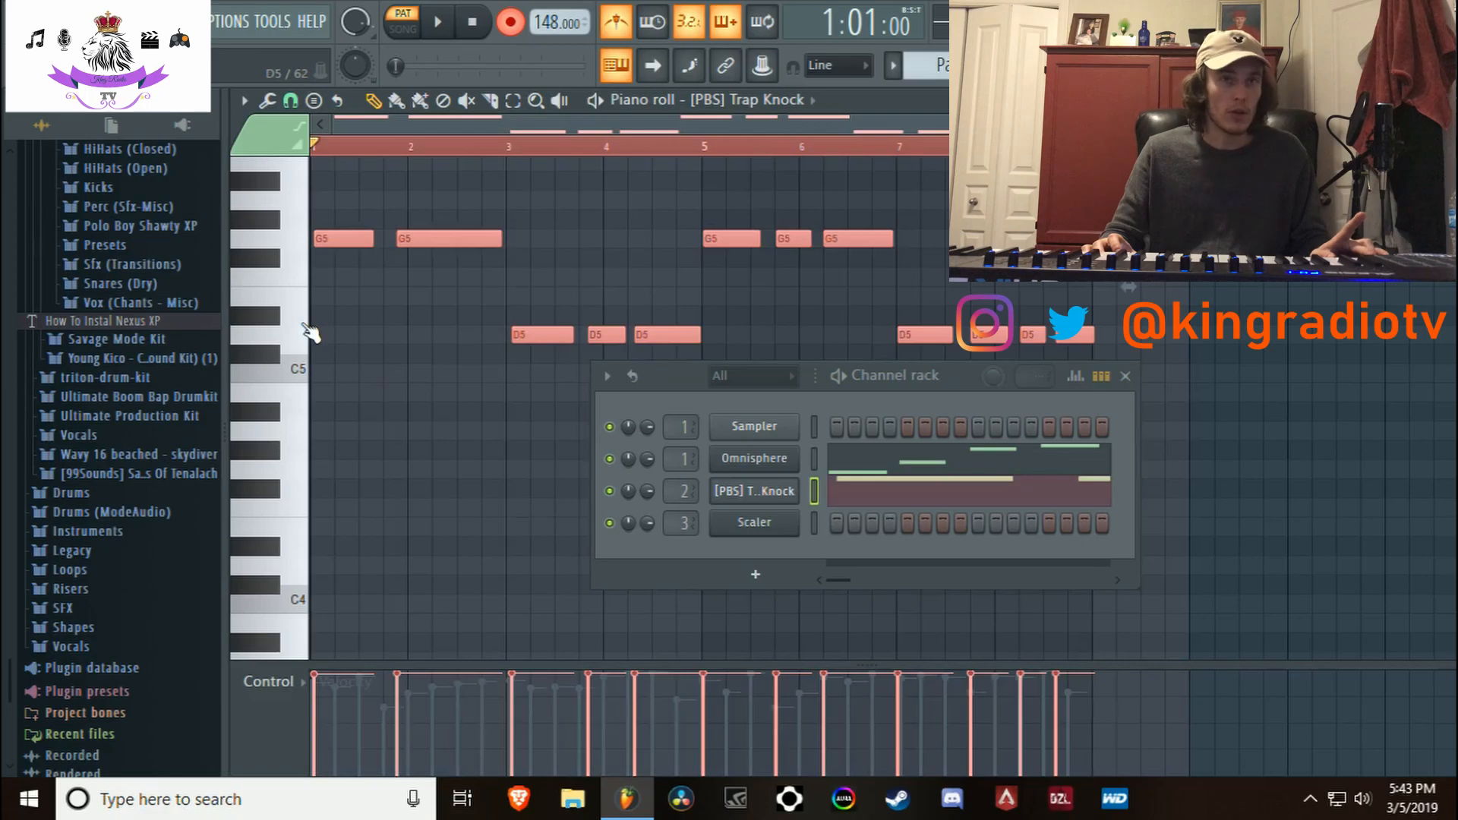
key("ctrl+q")
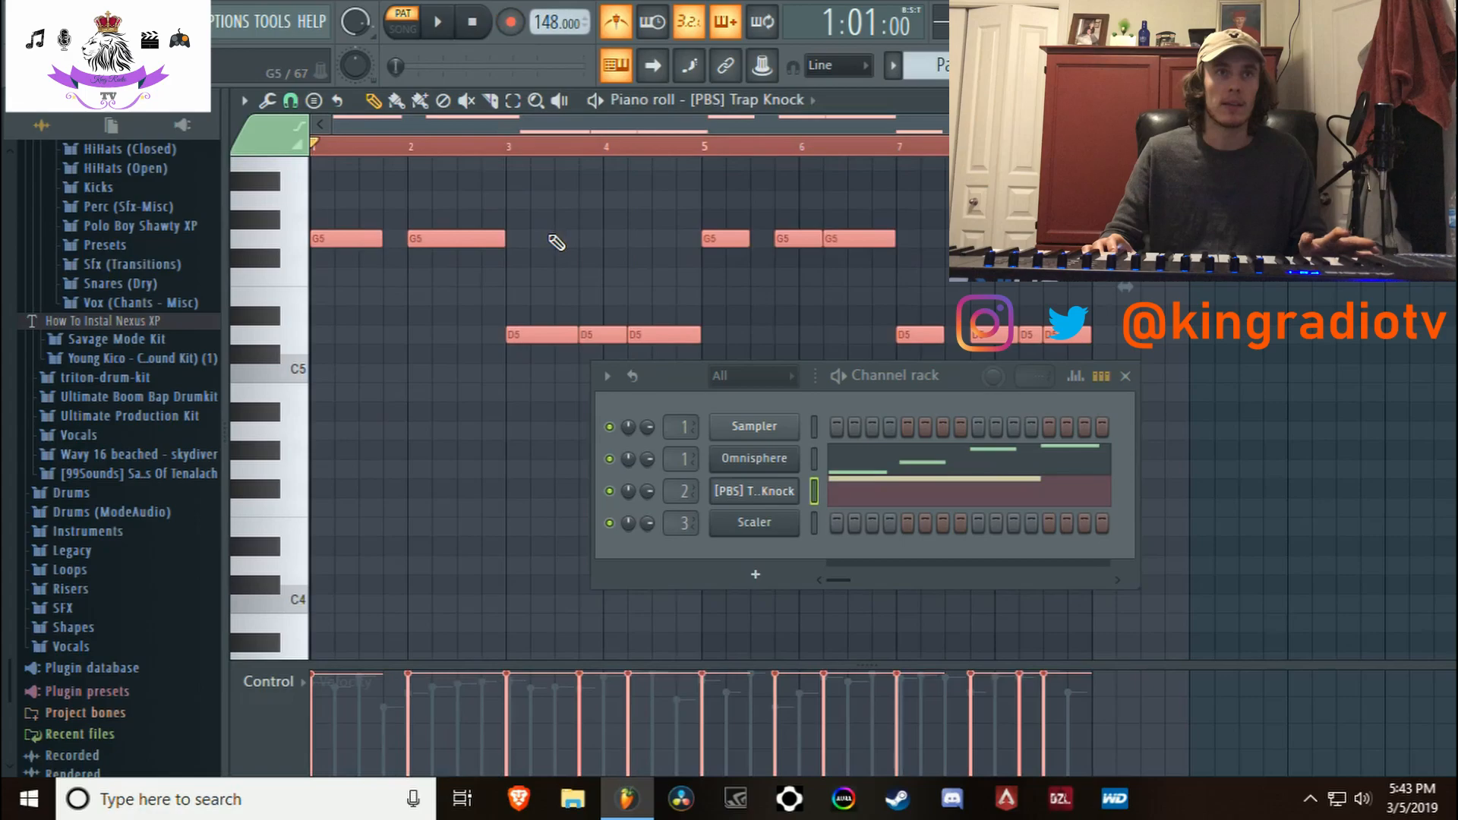
Play the quantized Trap Knock line, deselect its notes, and move the second G5 note directly after the first
key("space")
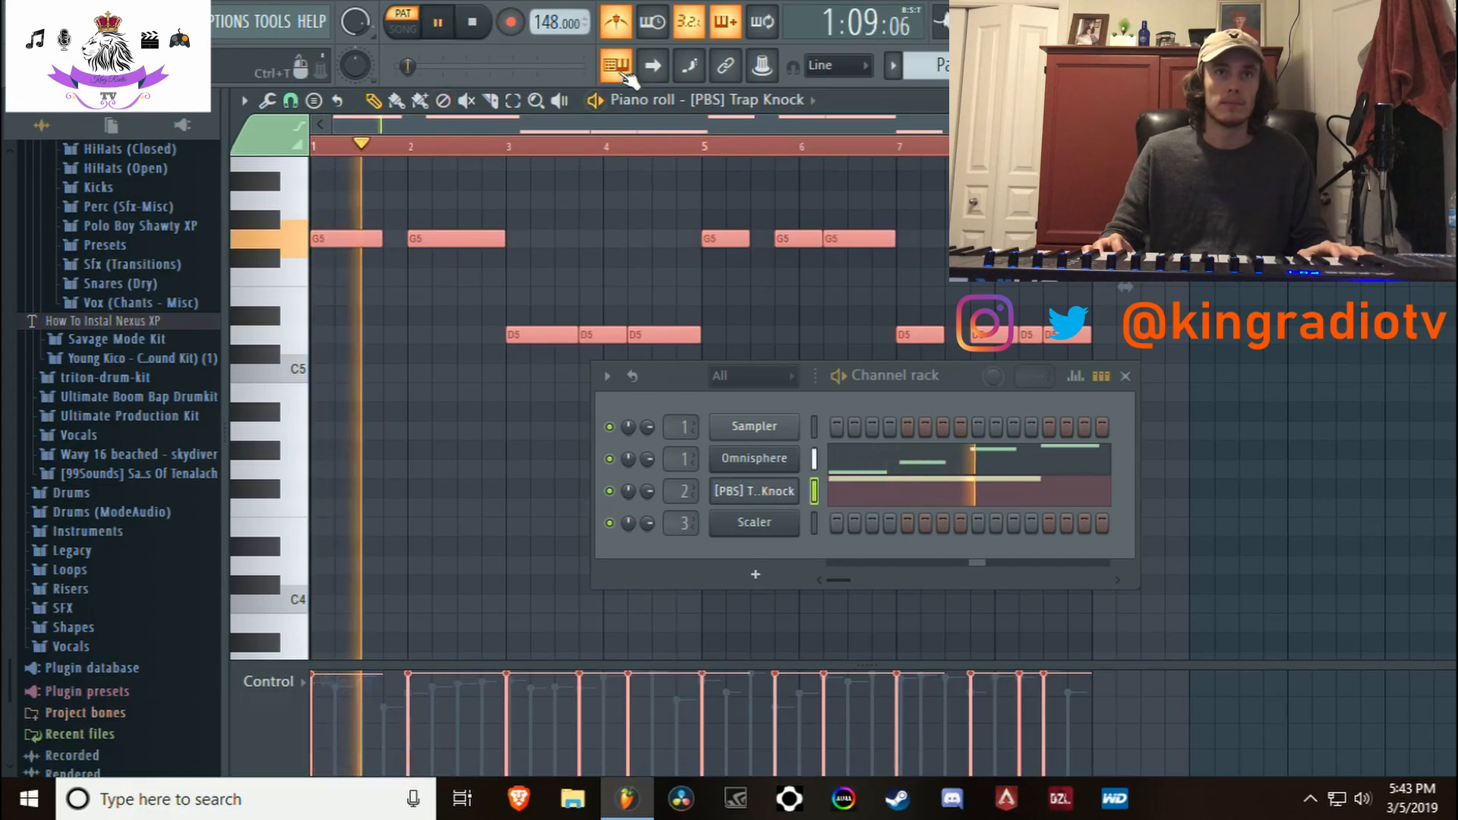
key("space")
key("space")
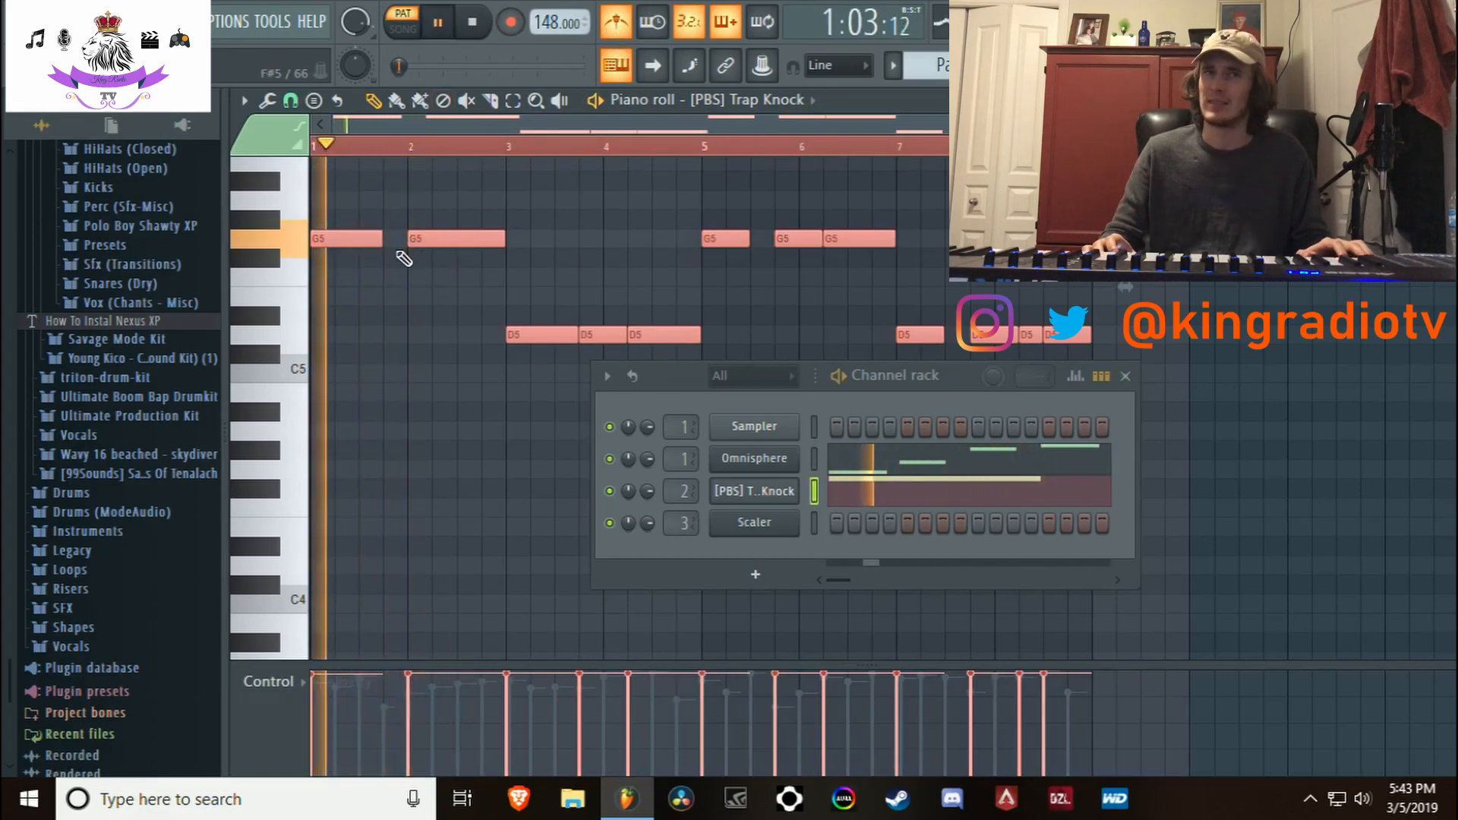
scroll(398, 260, "up", 3)
key("space")
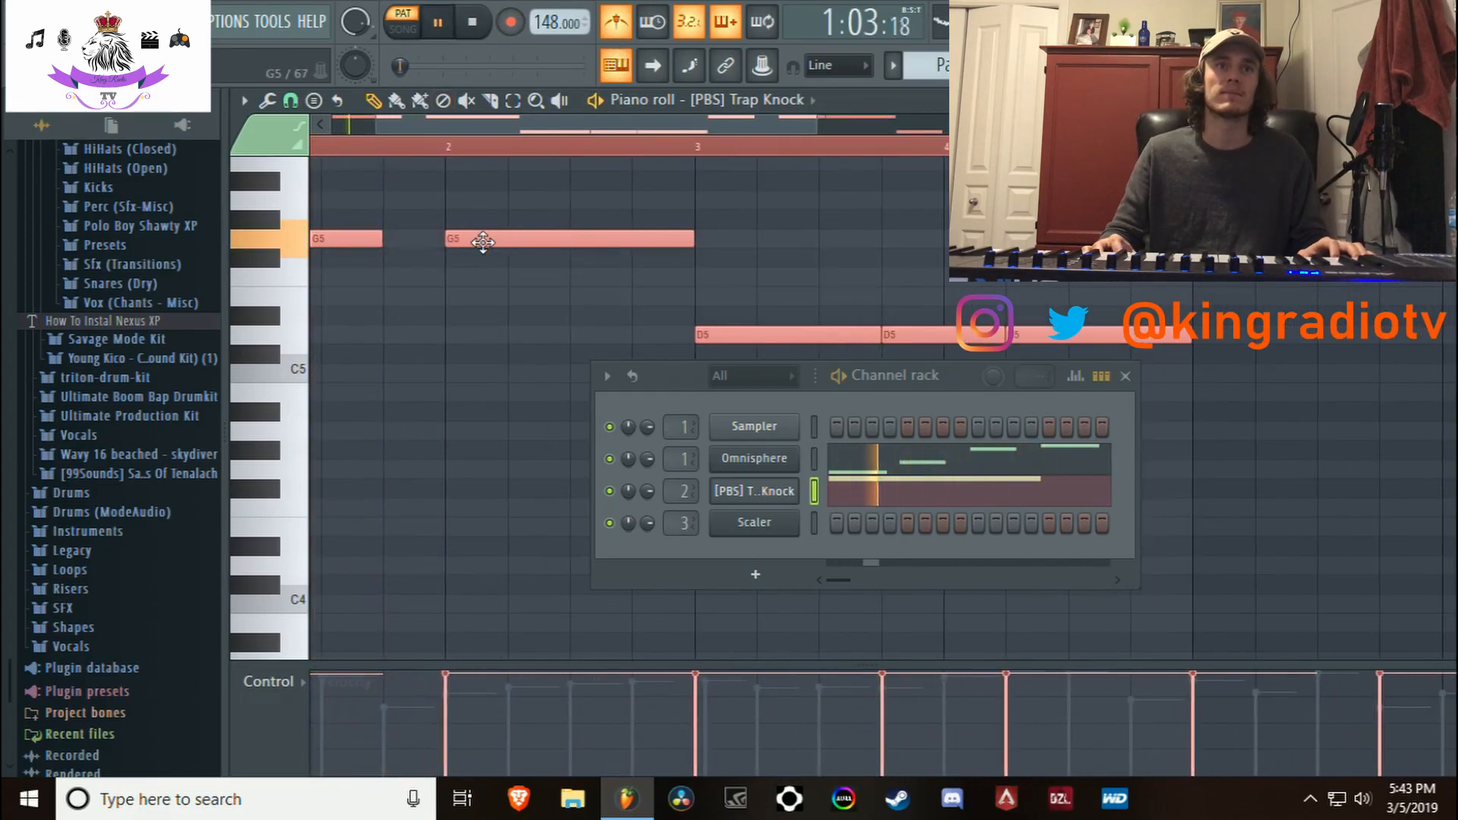
key("space")
key("ctrl+d")
key("space")
left_click_drag(498, 241, 436, 241)
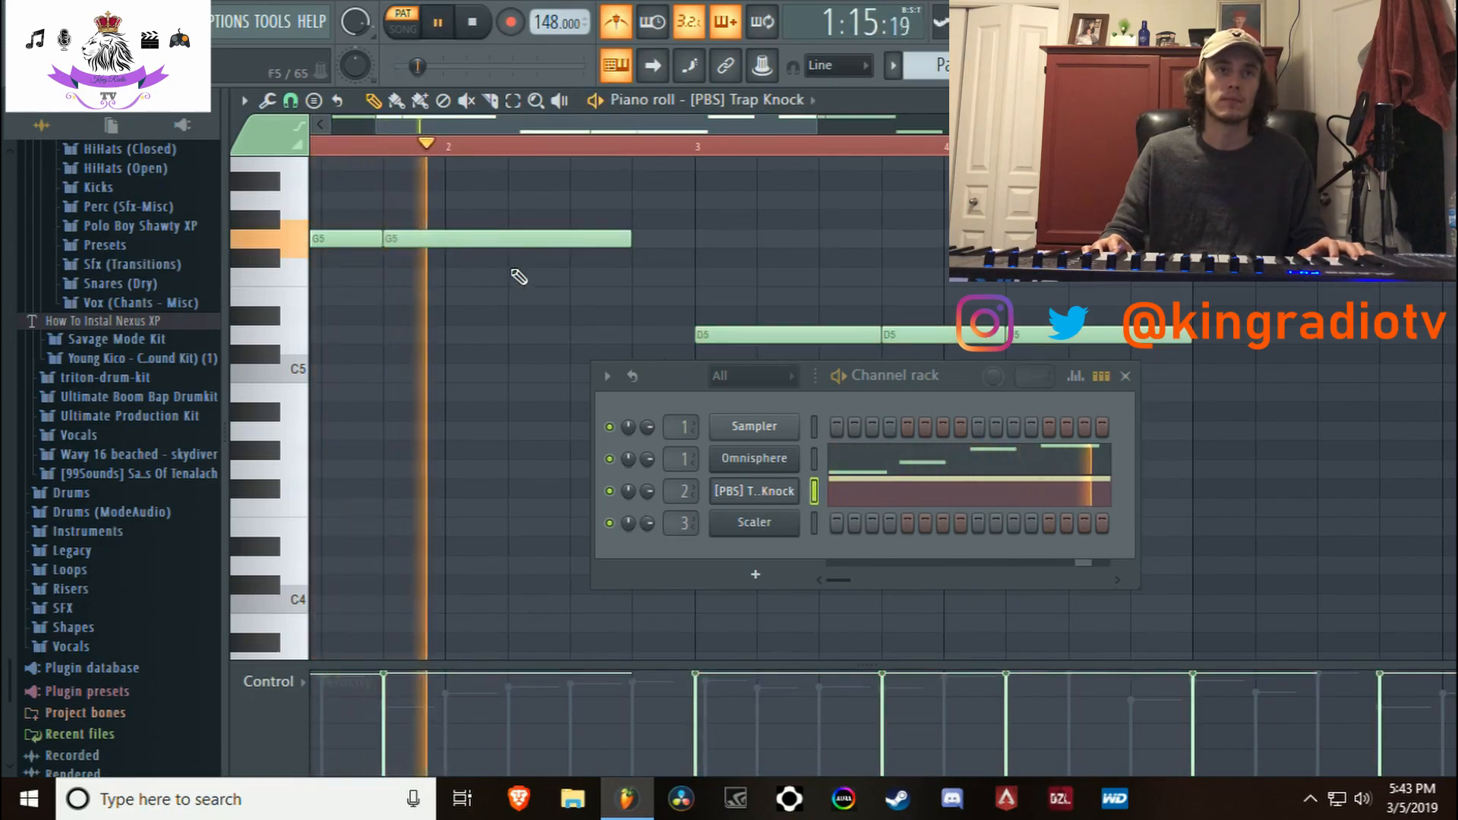
Adjust the remaining Trap Knock G5 and D5 notes so they run end to end across the eight bars
left_click_drag(700, 268, 543, 184)
left_click_drag(682, 232, 483, 285)
mouse_move(654, 293)
left_mouse_down()
mouse_move(591, 261)
mouse_move(498, 284)
mouse_move(422, 328)
left_mouse_up()
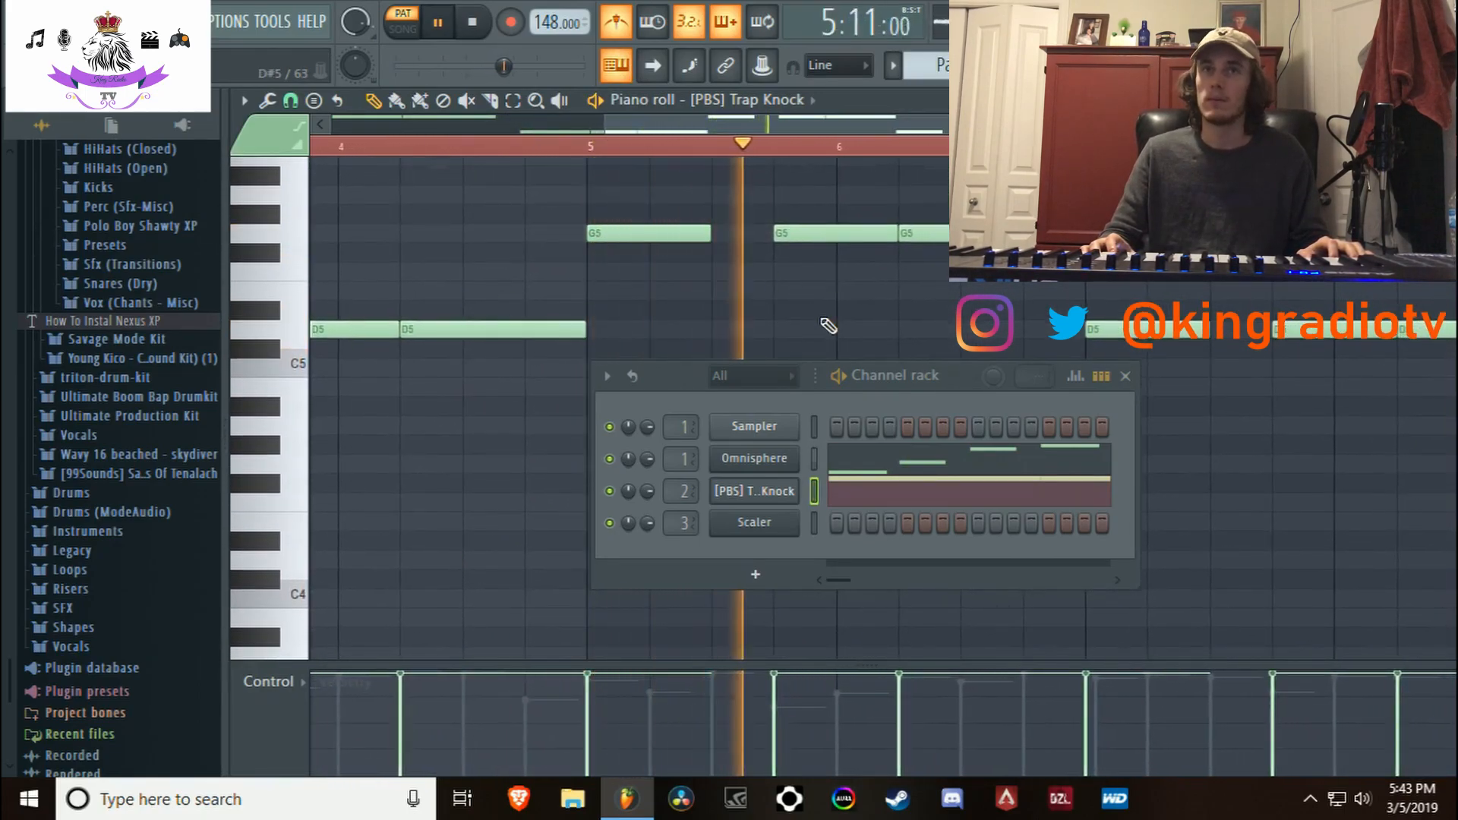
left_click_drag(942, 263, 608, 274)
left_click_drag(681, 315, 558, 247)
left_click_drag(758, 208, 641, 199)
left_click_drag(853, 239, 737, 242)
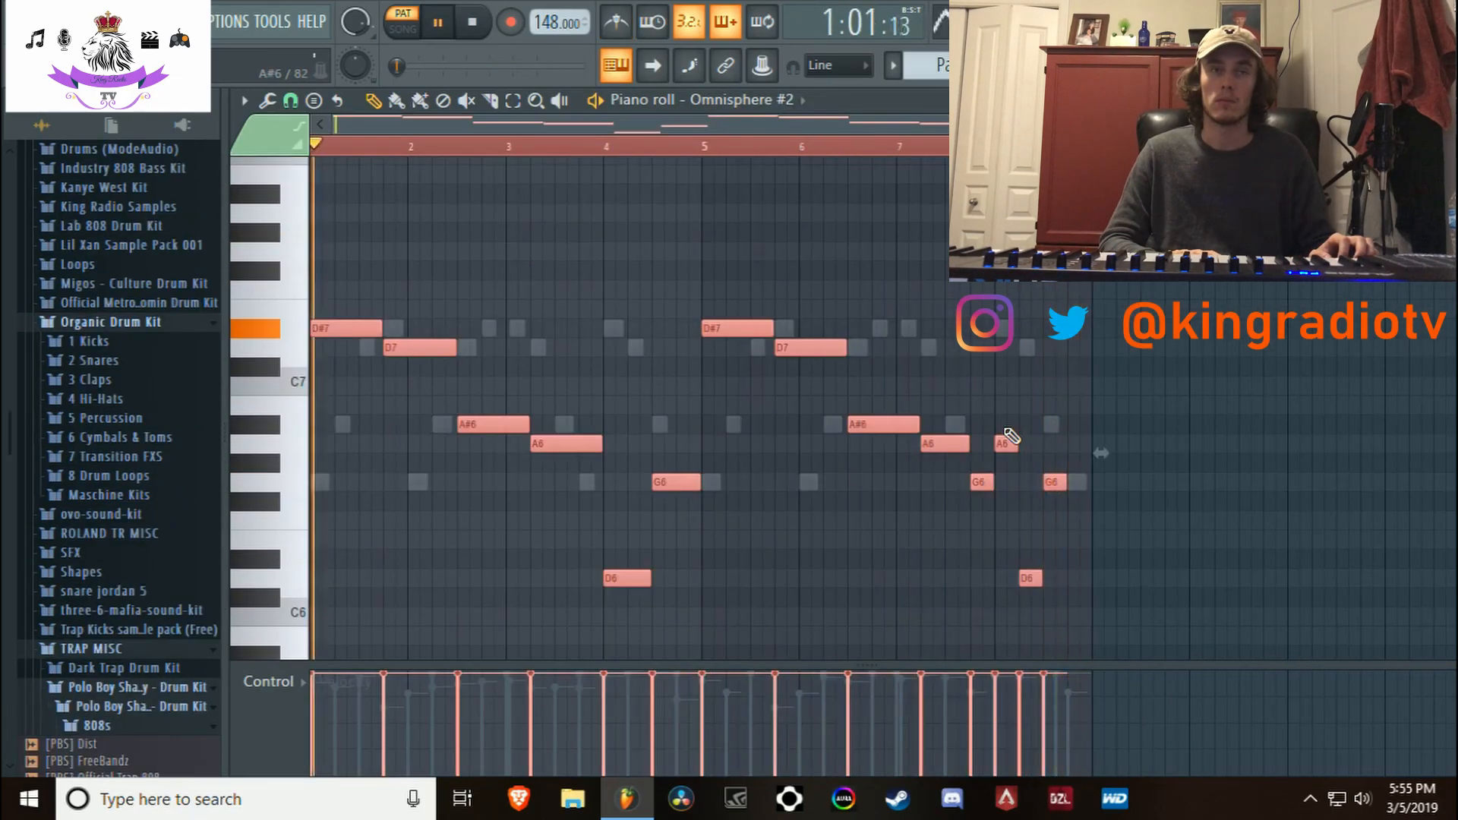
Transpose all Omnisphere #2 notes down two octaves and select Insert 4 in the mixer
key("ctrl+Down")
key("ctrl+Down")
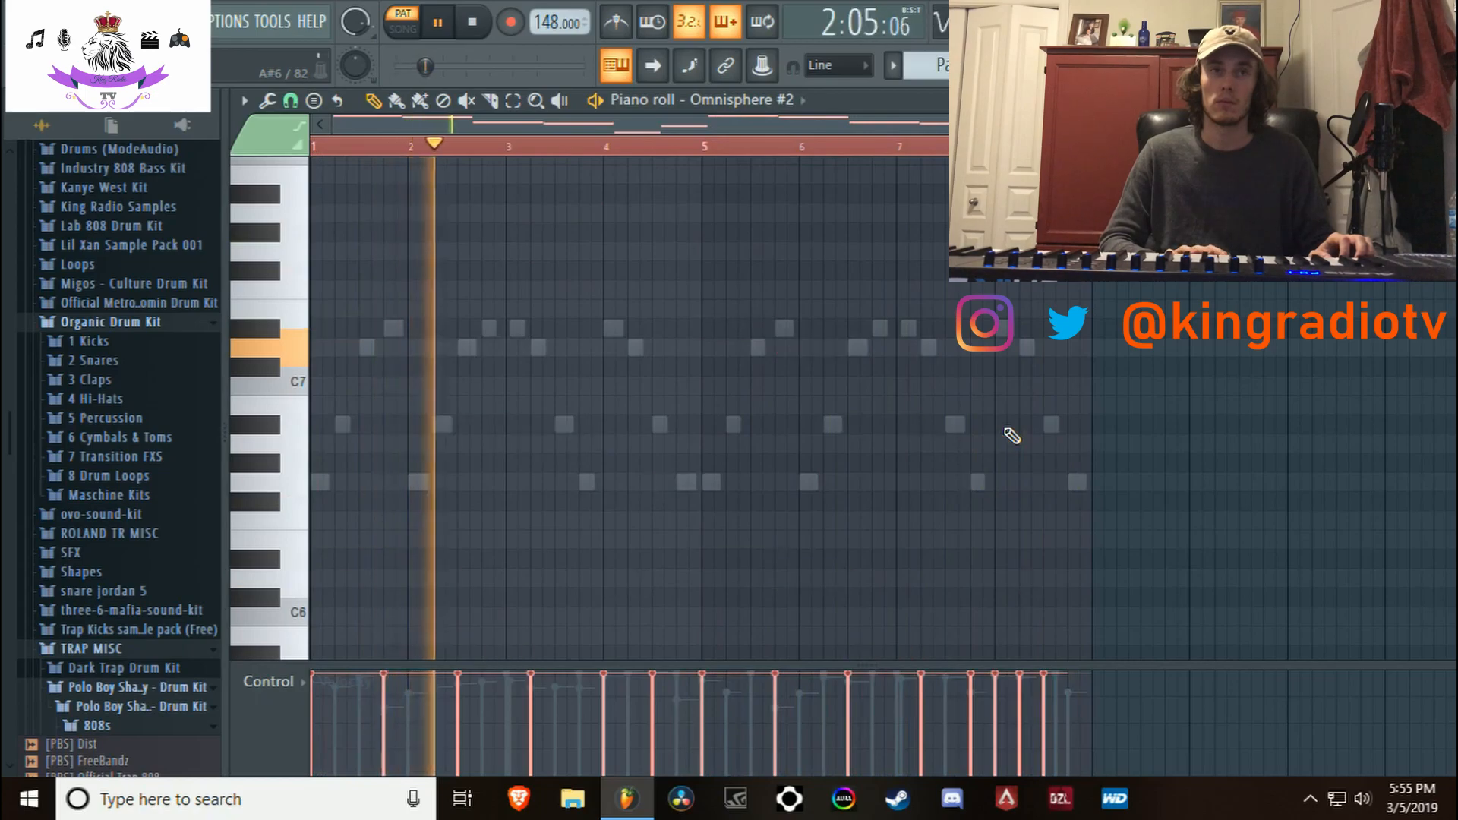
scroll(873, 440, "down", 7)
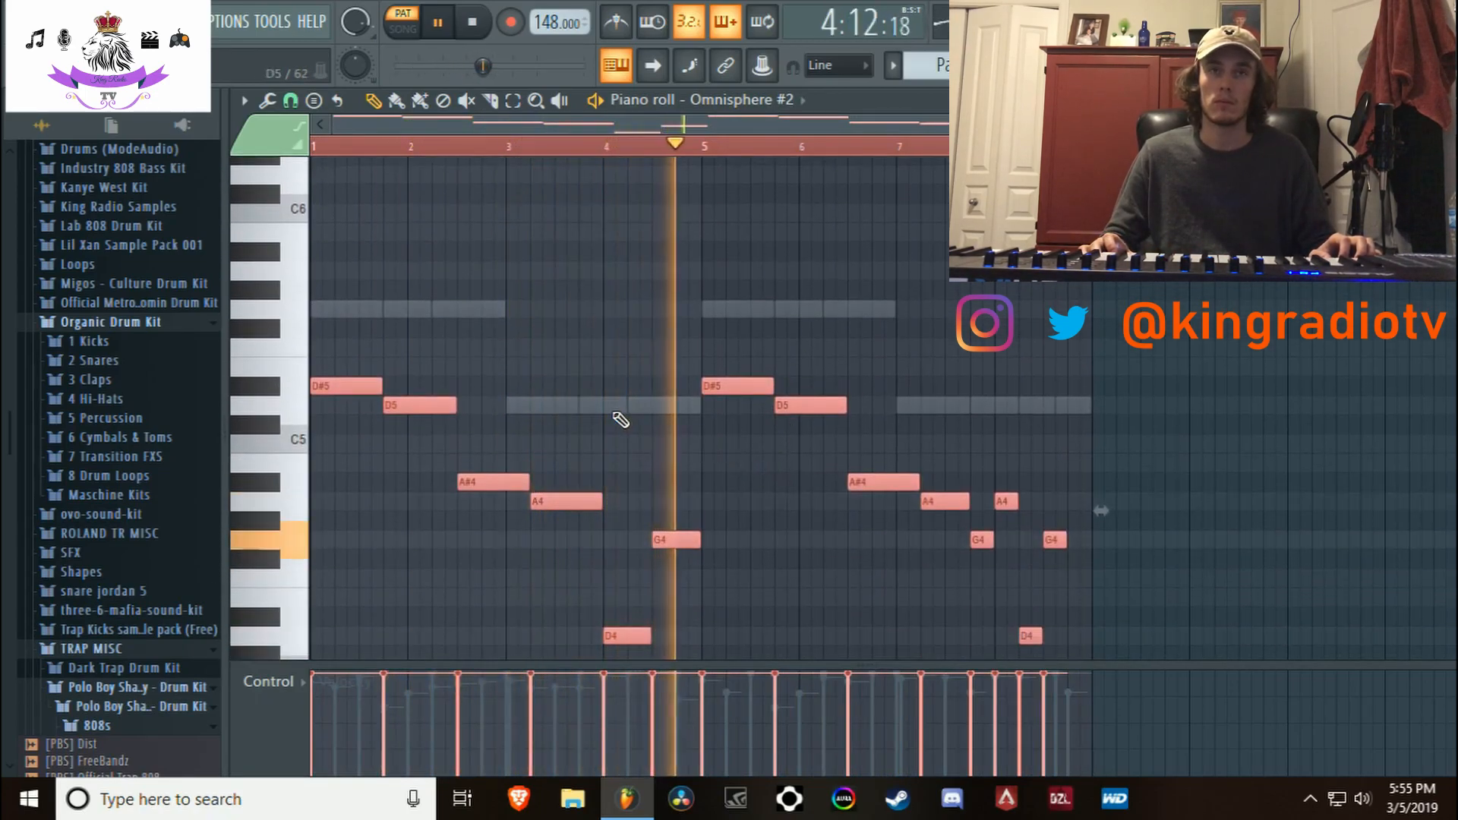
key("F9")
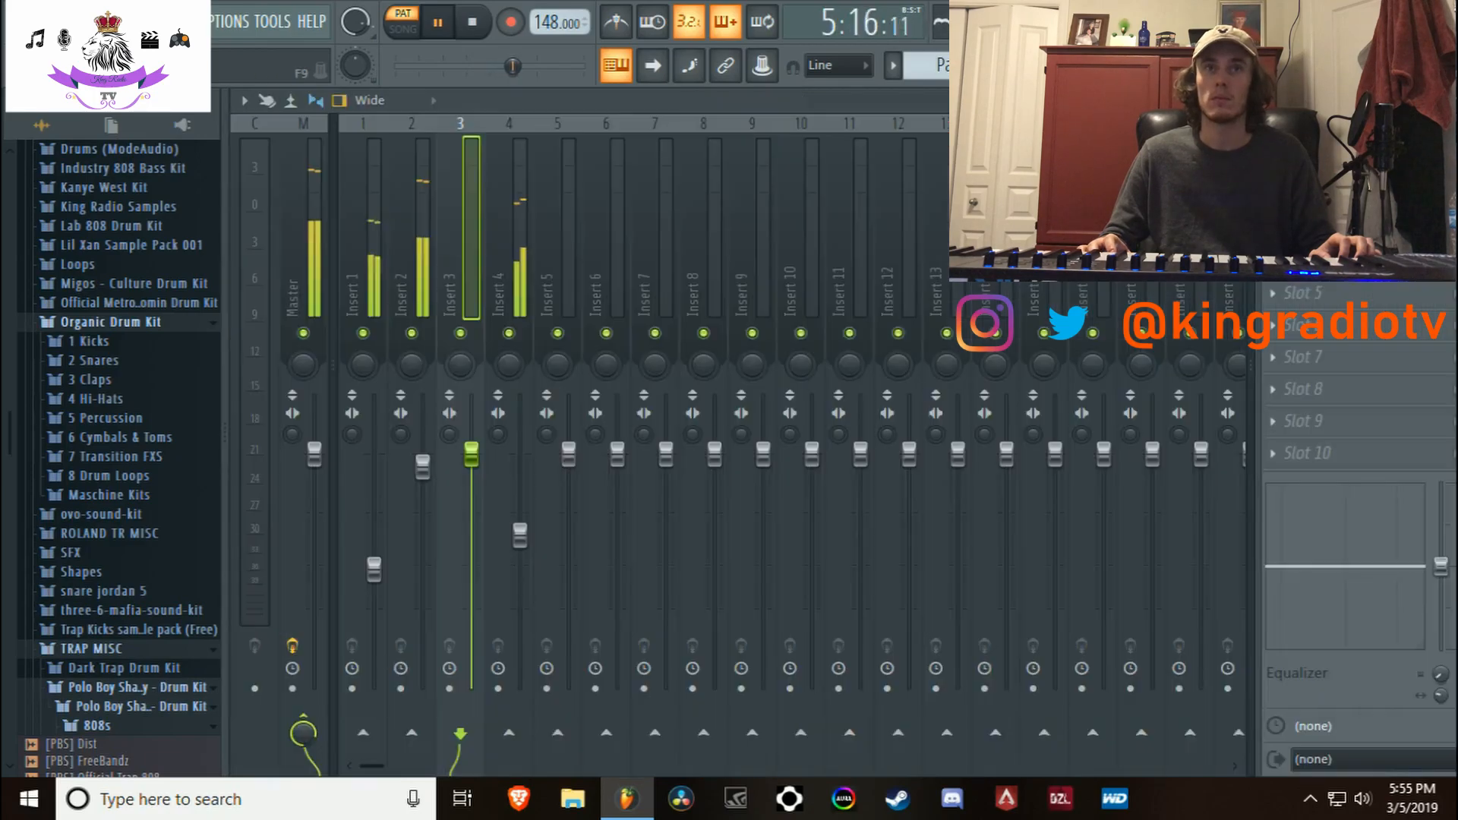
left_click(532, 273)
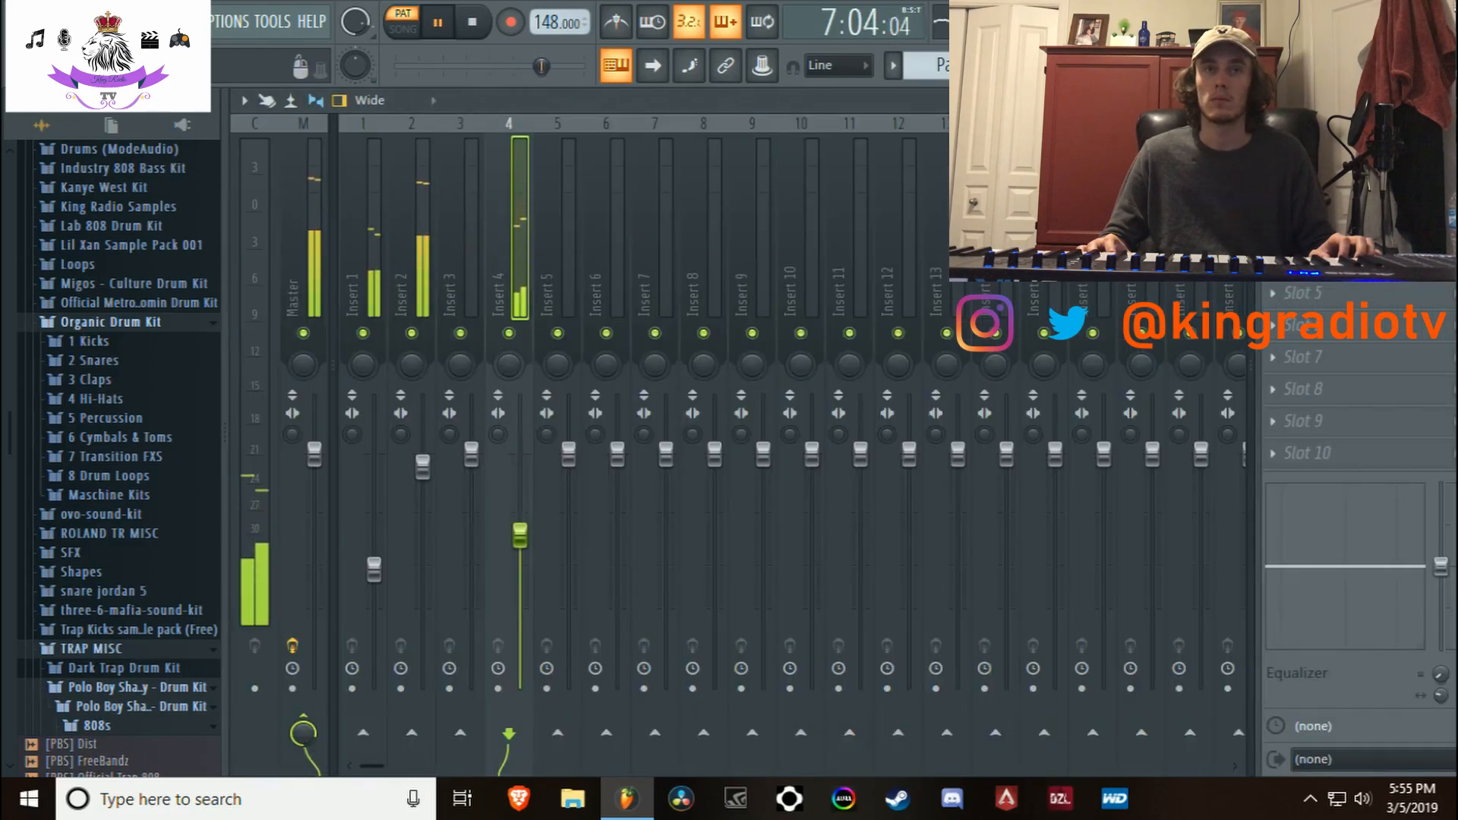
Audition [PBS] Snare (5) from the Snares (Dry) folder and add it as a new channel in the channel rack
scroll(121, 474, "down", 5)
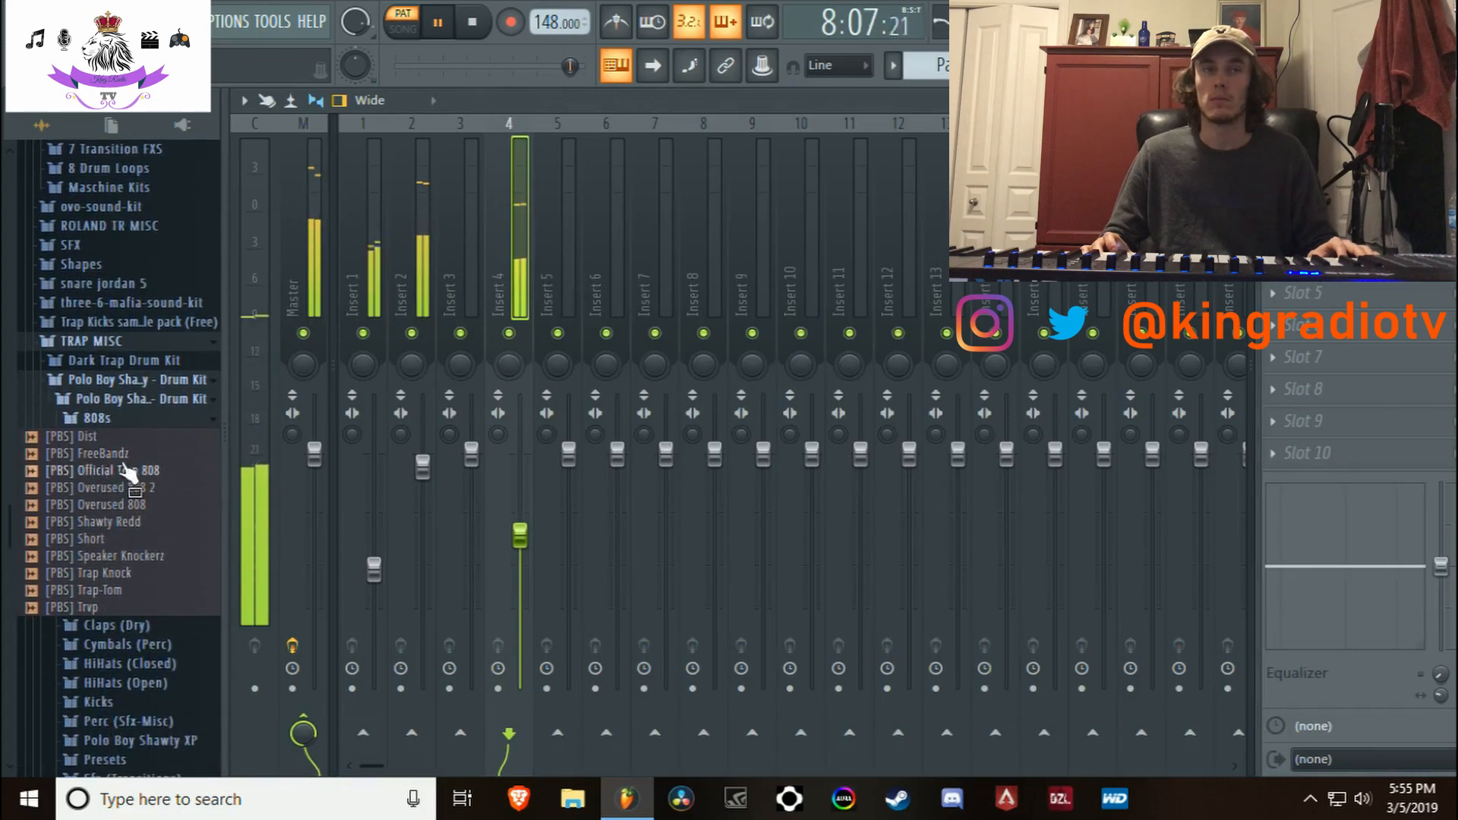
key("space")
scroll(118, 666, "down", 4)
left_click(110, 617)
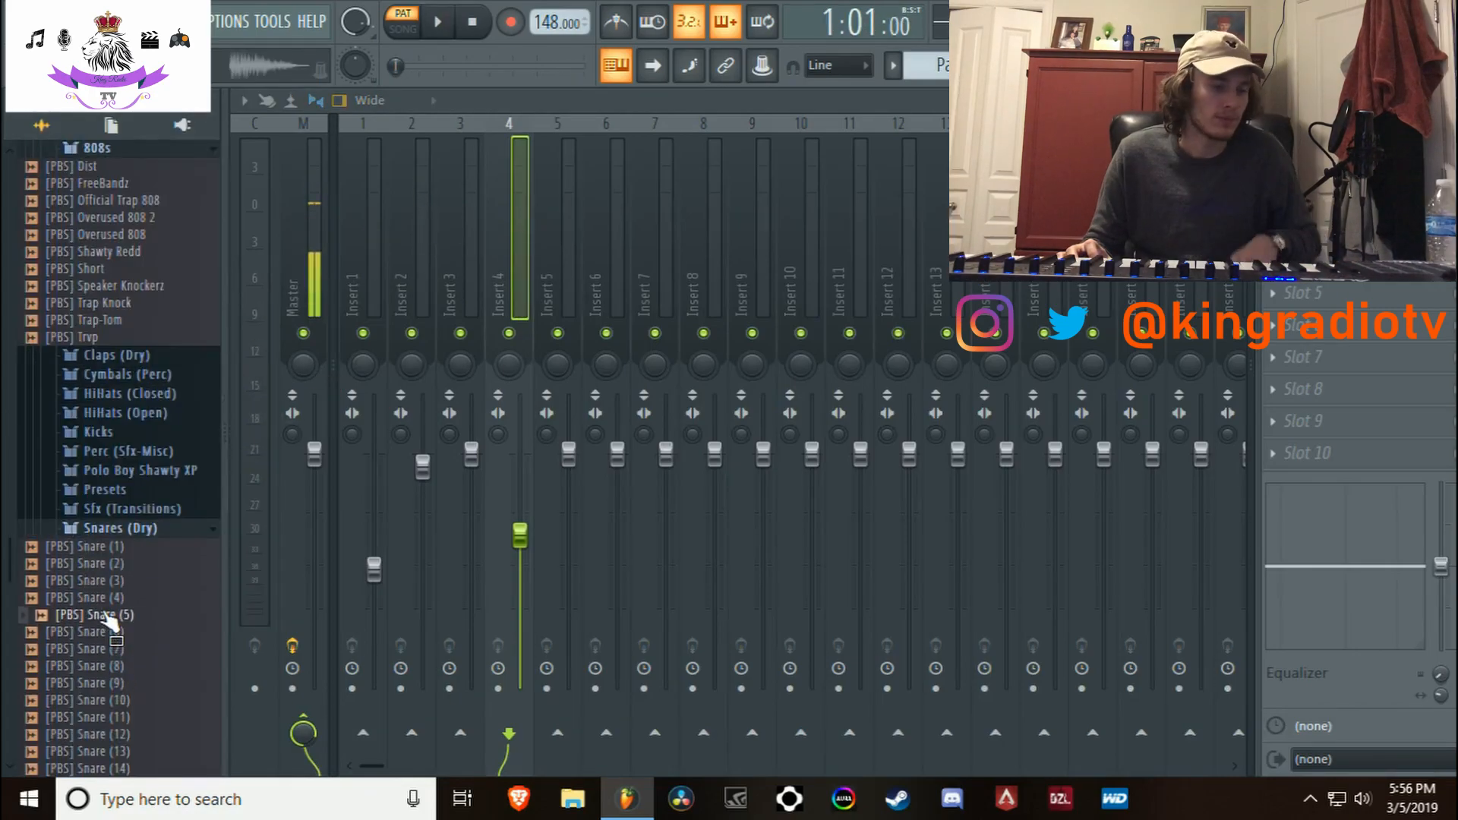
key("space")
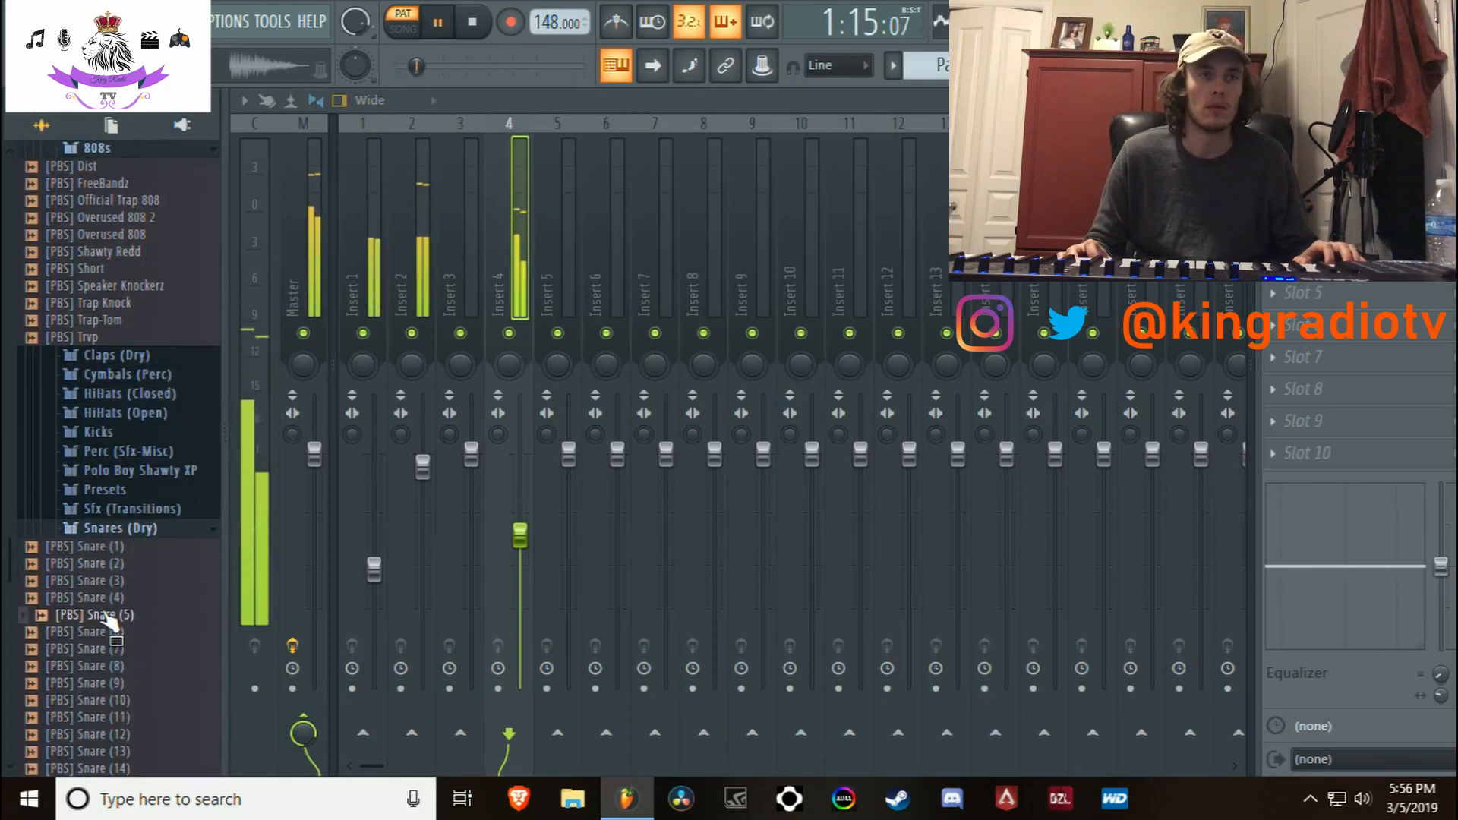
key("F6")
left_click_drag(588, 373, 767, 582)
key("space")
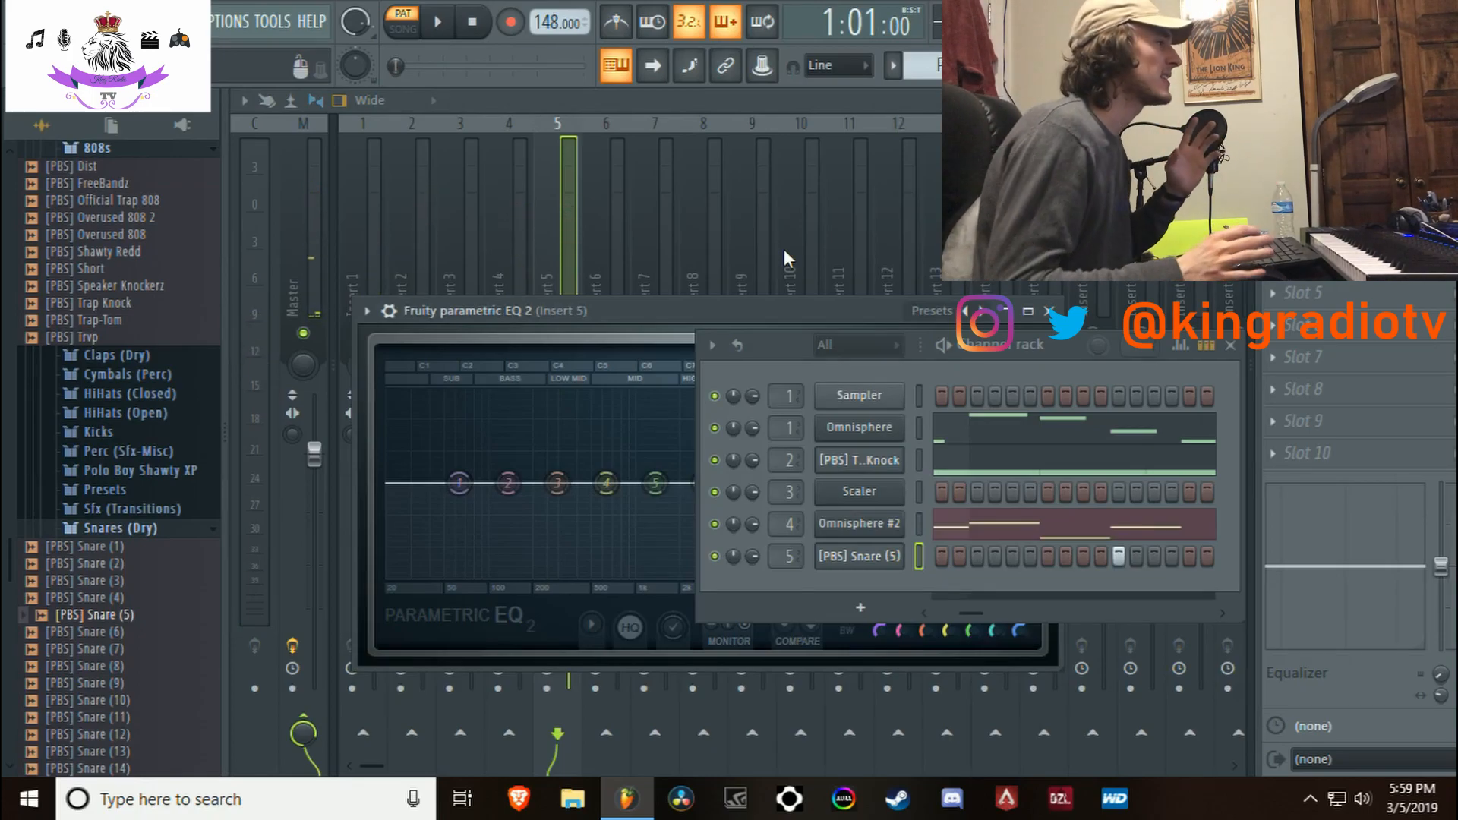
Step through the presets of Insert 5's Fruity Parametric EQ 2 and close the equalizer
left_click_drag(669, 309, 695, 253)
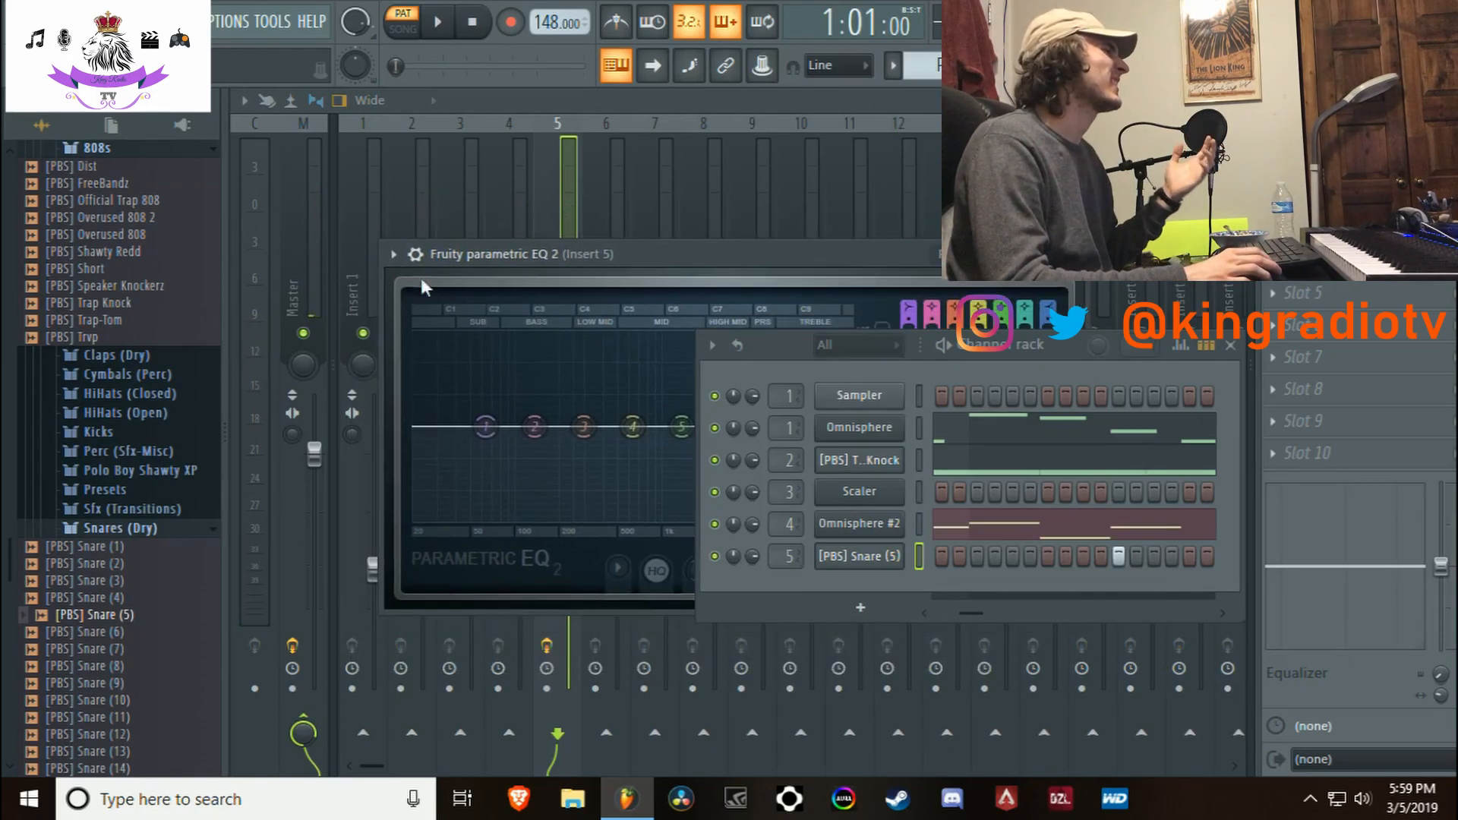
left_click(287, 249)
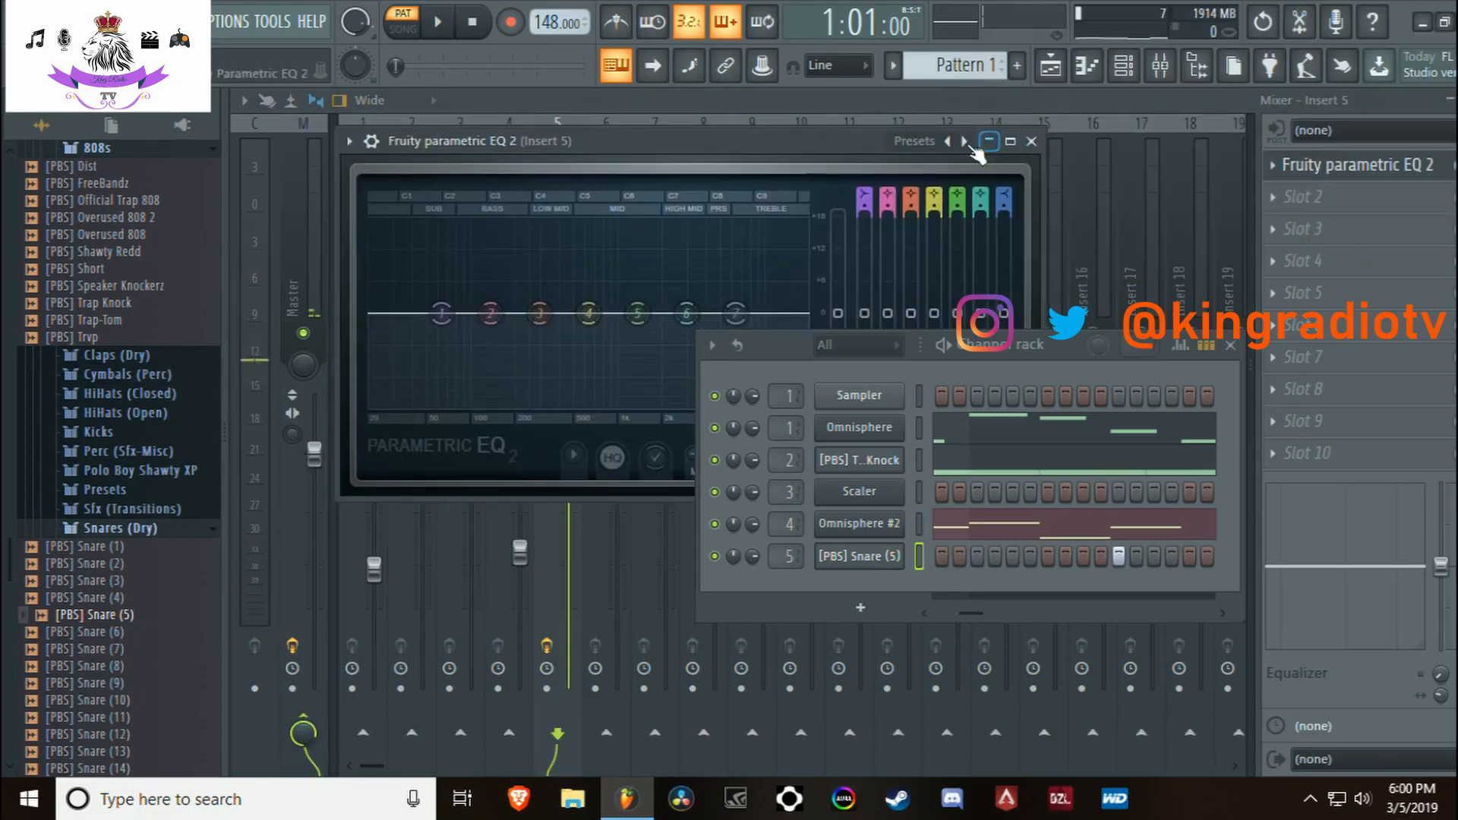
left_click(965, 141)
left_click(965, 141)
left_click(964, 142)
left_click(964, 141)
left_click(951, 143)
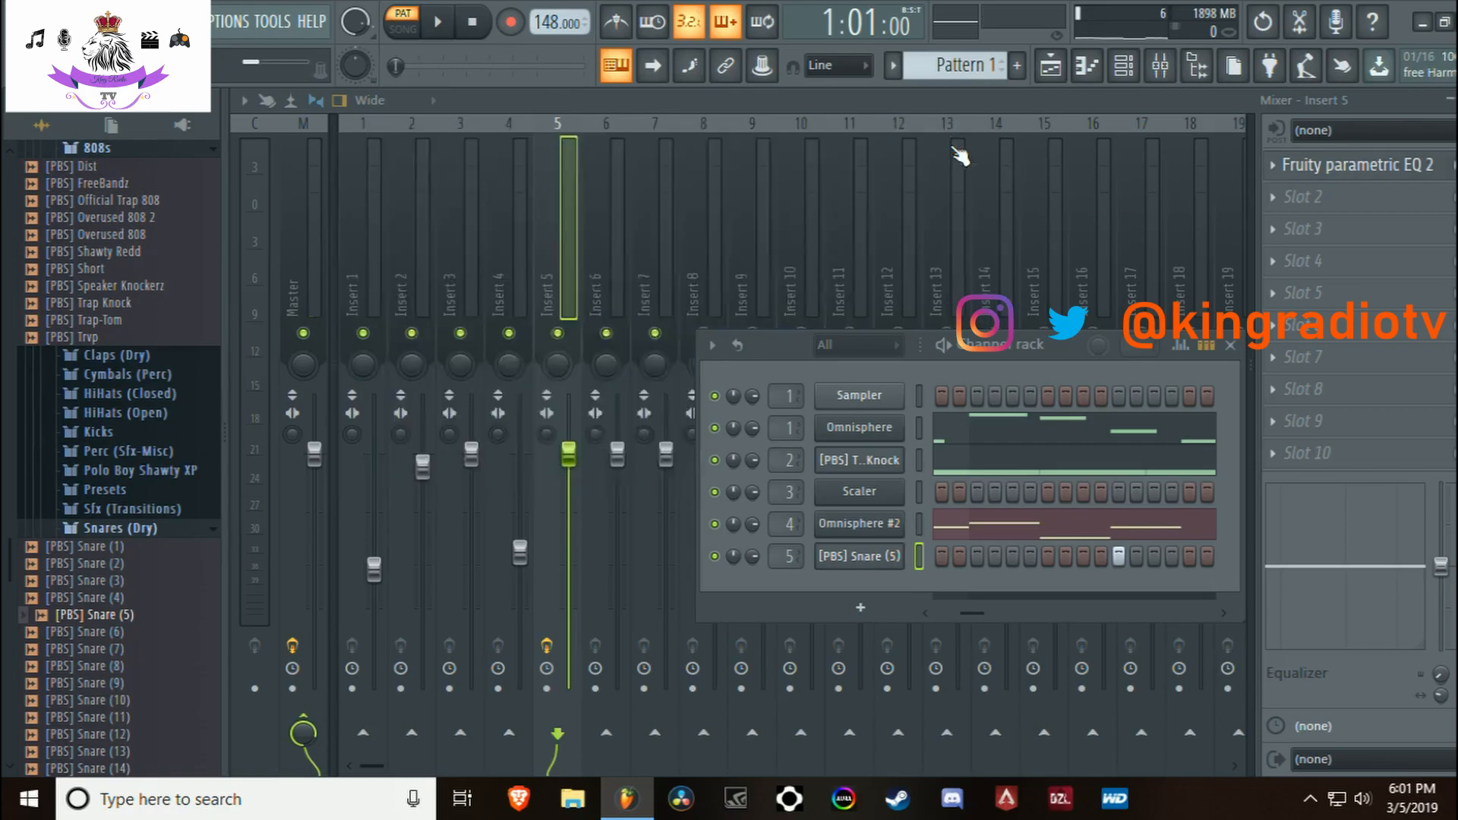
left_click(1030, 141)
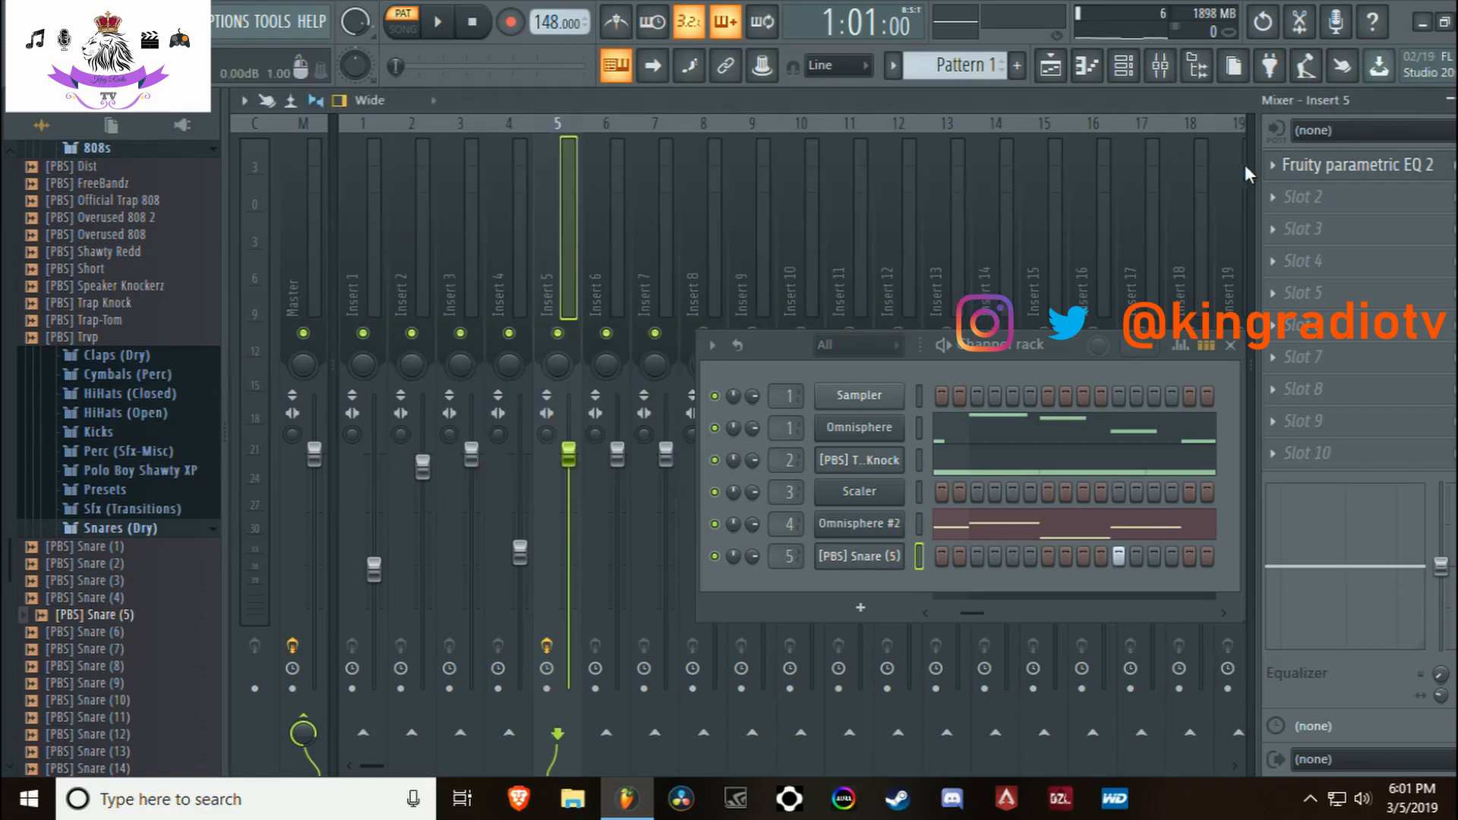
Reload Fruity Parametric EQ 2 on Insert 5 with the 20Hz + 18kHz cut preset and move the channel rack clear of it
left_click(1275, 165)
mouse_move(1291, 192)
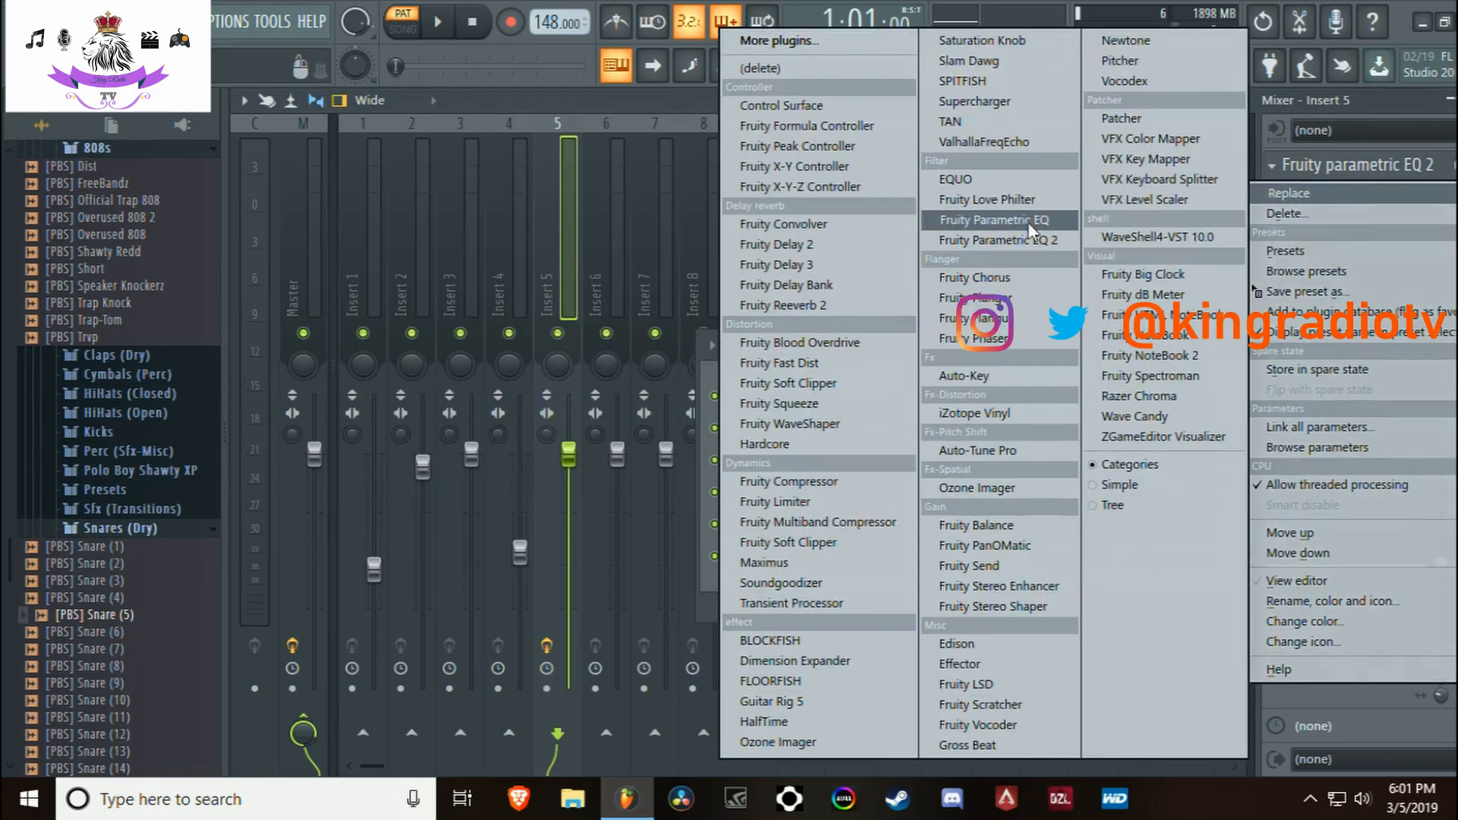
left_click(1027, 221)
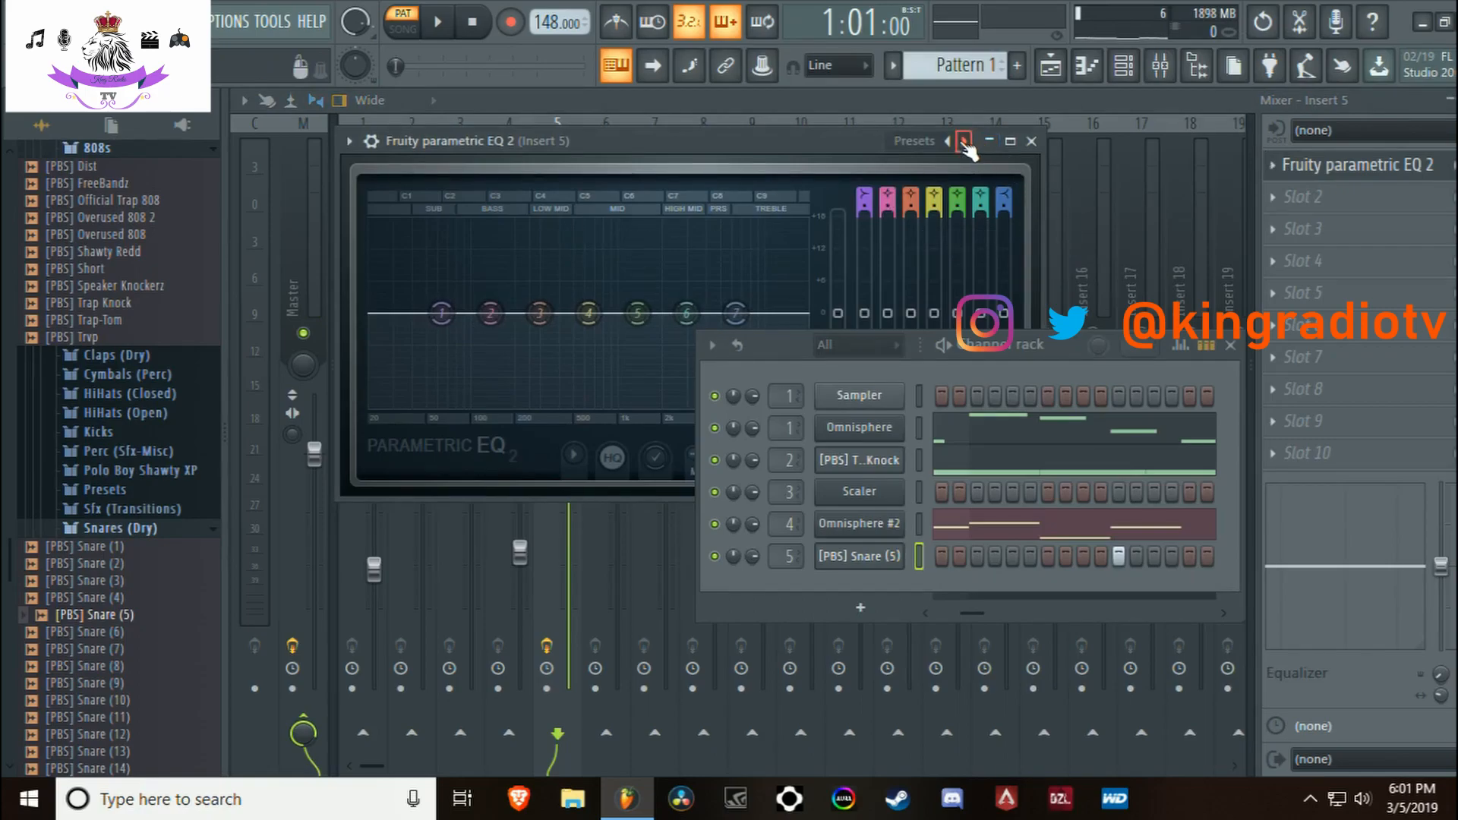
left_click_drag(792, 144, 764, 193)
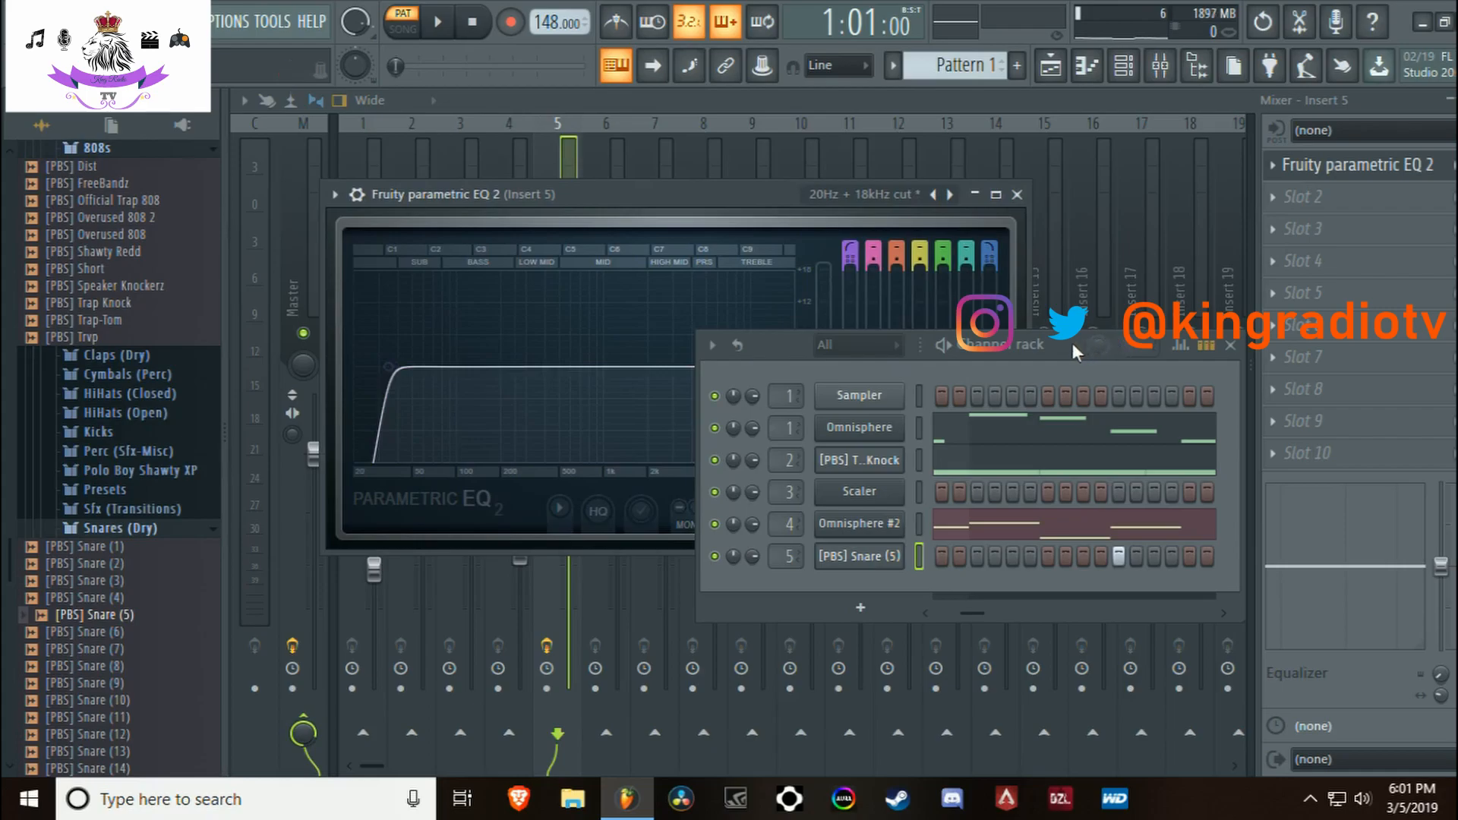
left_click_drag(1075, 342, 966, 723)
During playback, raise the snare equalizer's low-cut frequency to about midway between 200 and 500 Hz, close the equalizer and stop playback
key("space")
left_click_drag(389, 367, 508, 367)
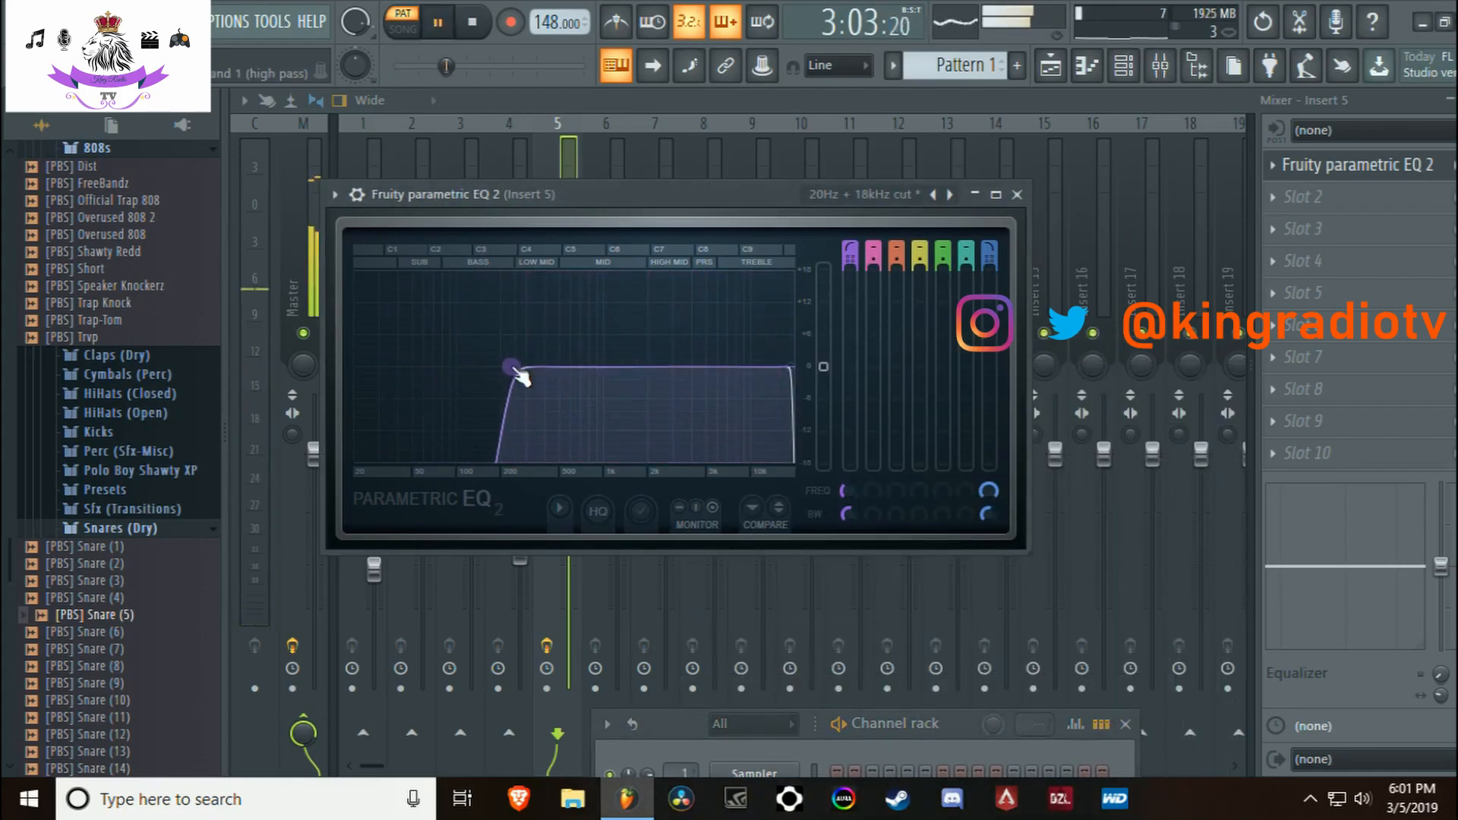
left_click_drag(516, 372, 540, 367)
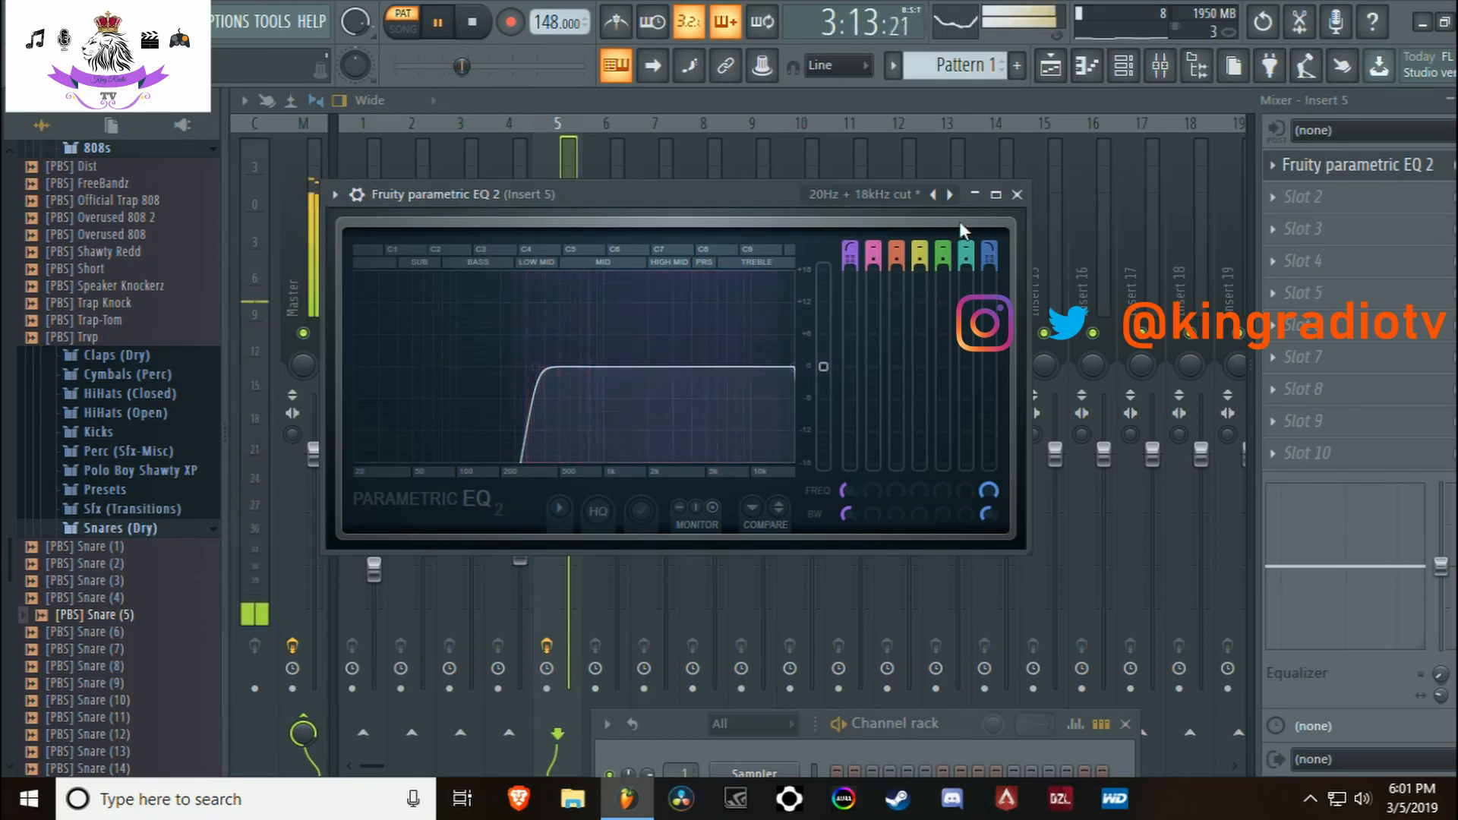
left_click_drag(536, 367, 539, 367)
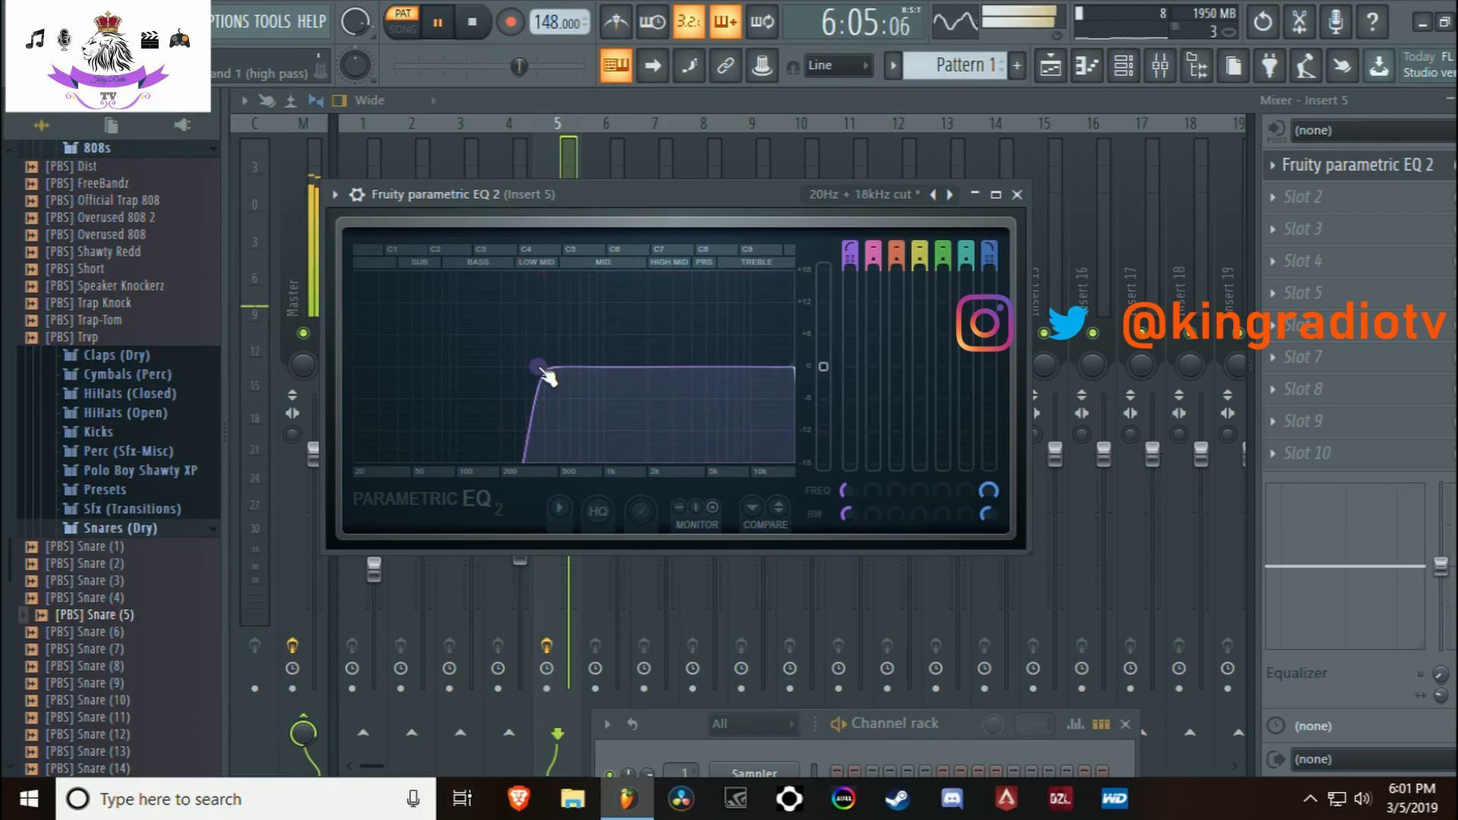
left_click(1017, 194)
key("space")
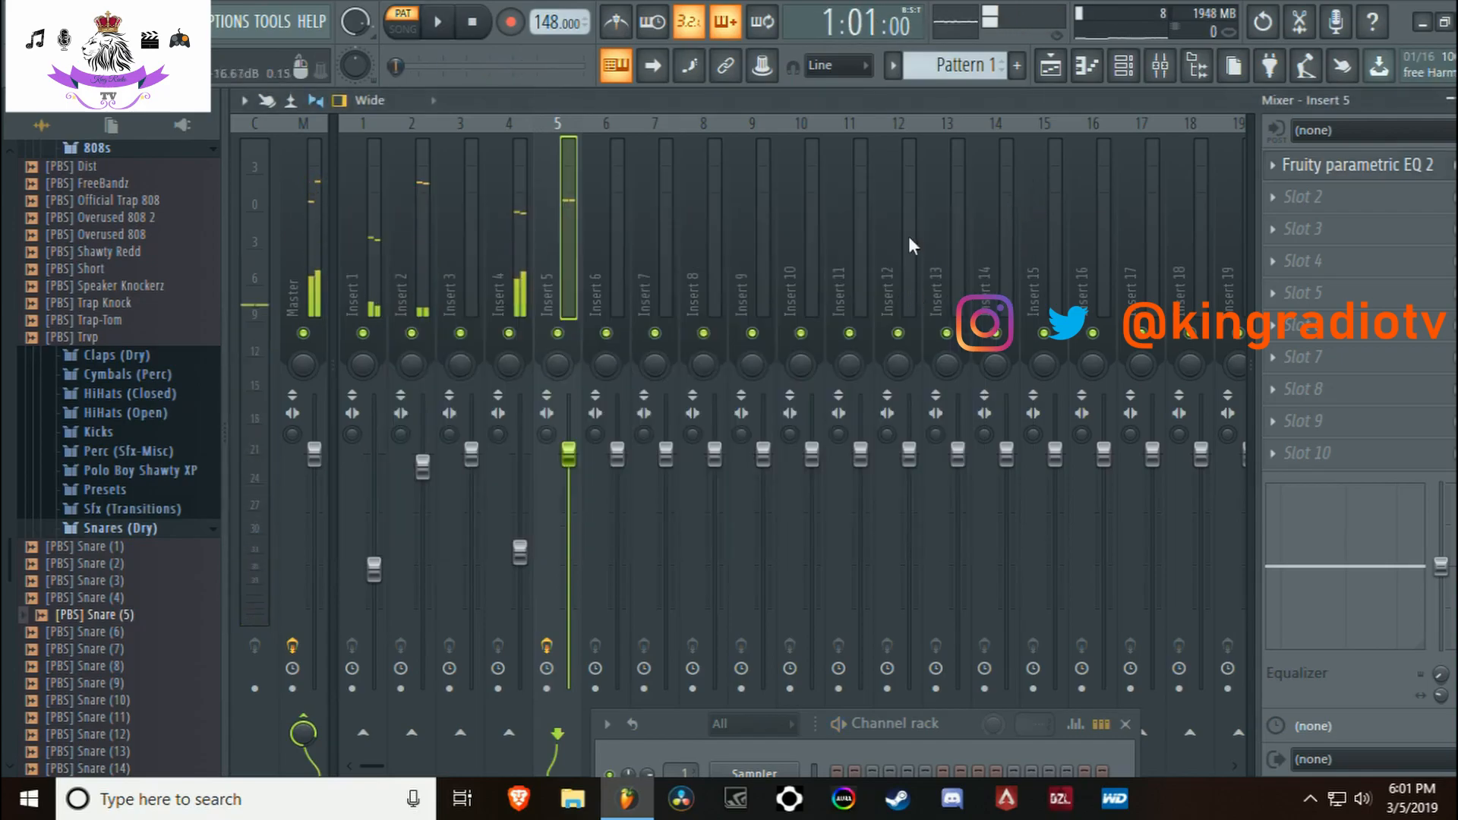
In the piano roll, select all [PBS] Snare (5) notes and nudge them slightly earlier than the grid
left_click(1094, 72)
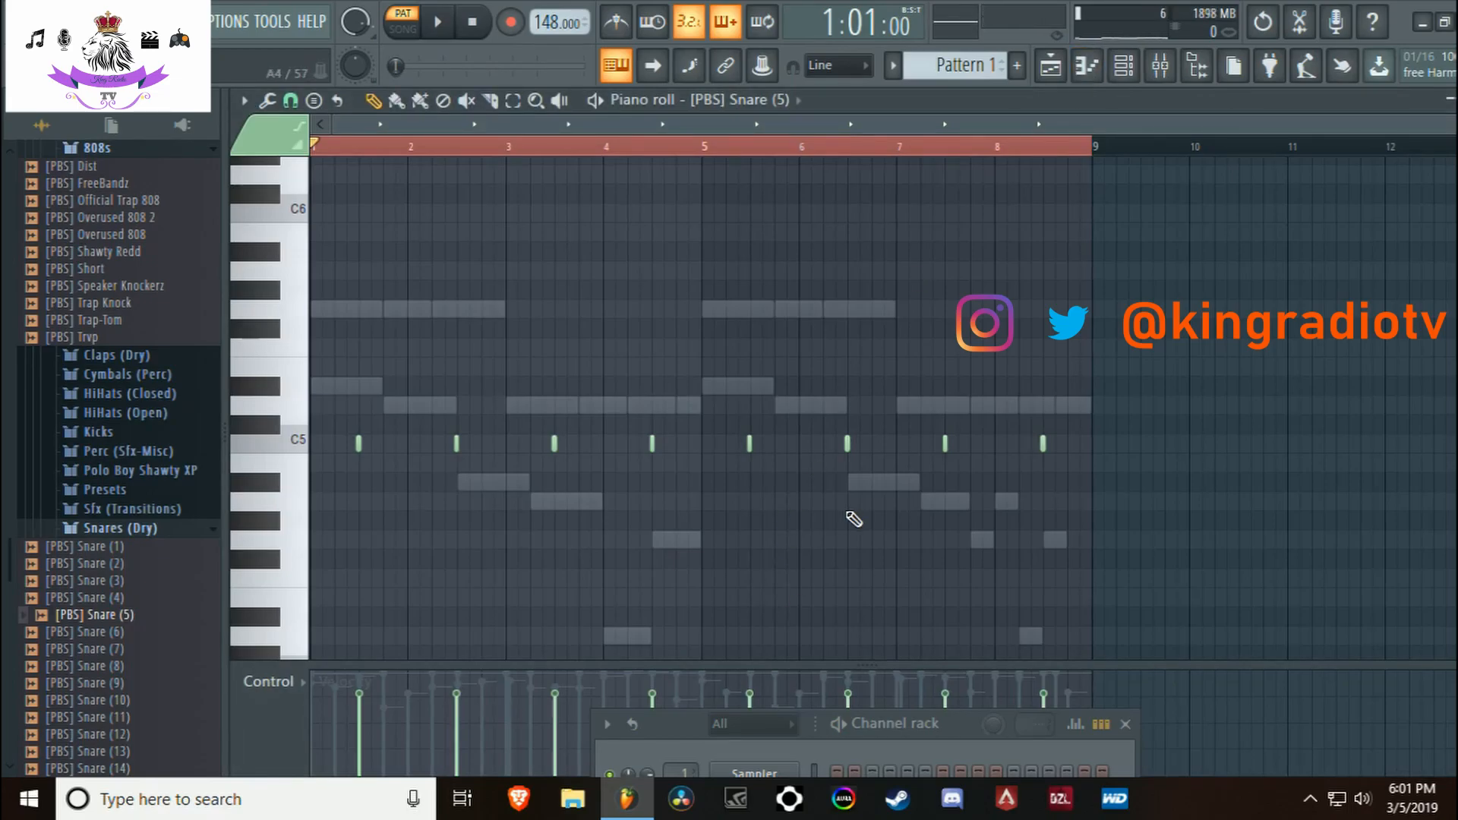
scroll(632, 559, "up", 5)
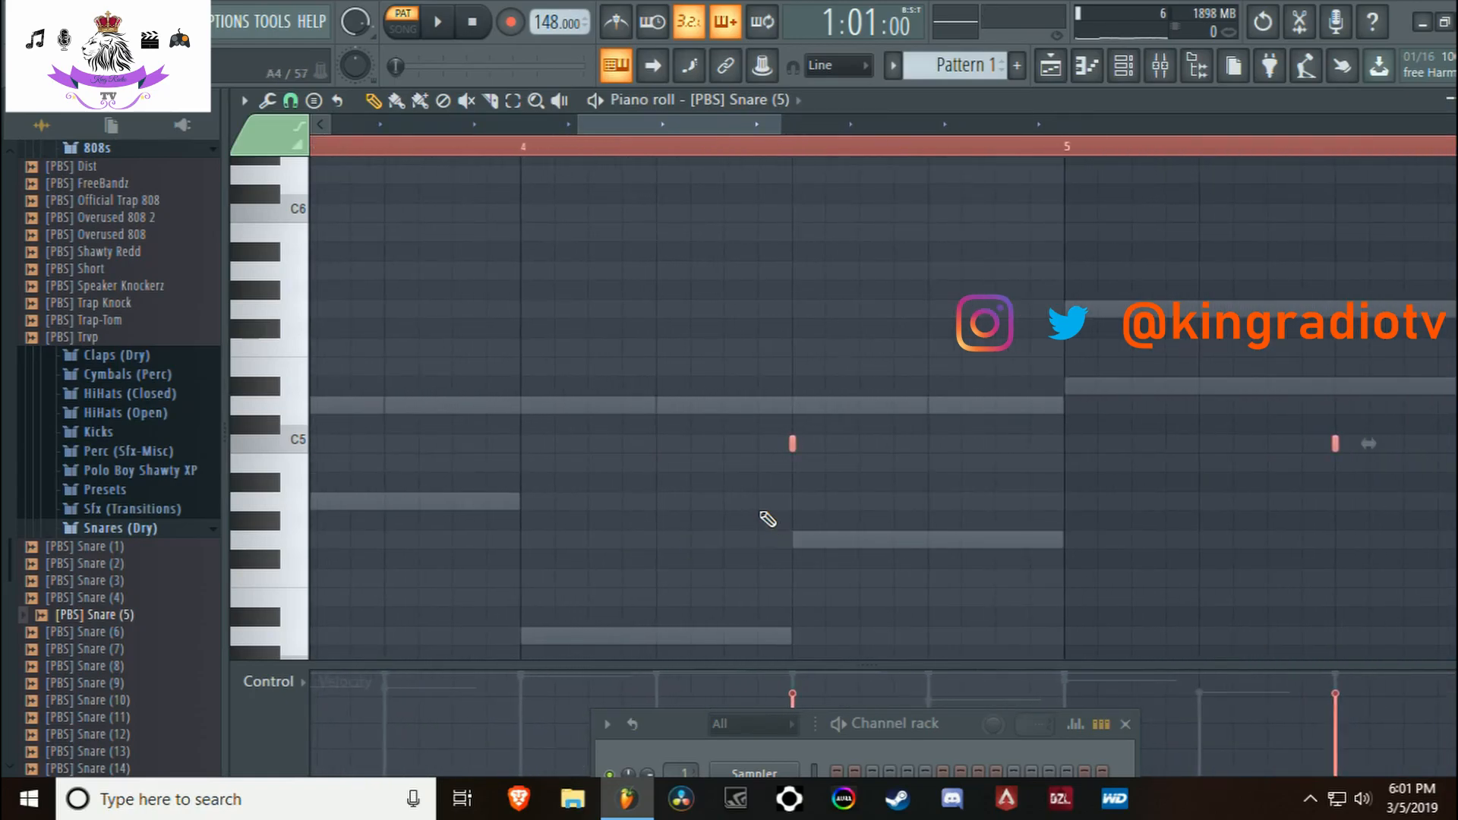
scroll(789, 498, "up", 2)
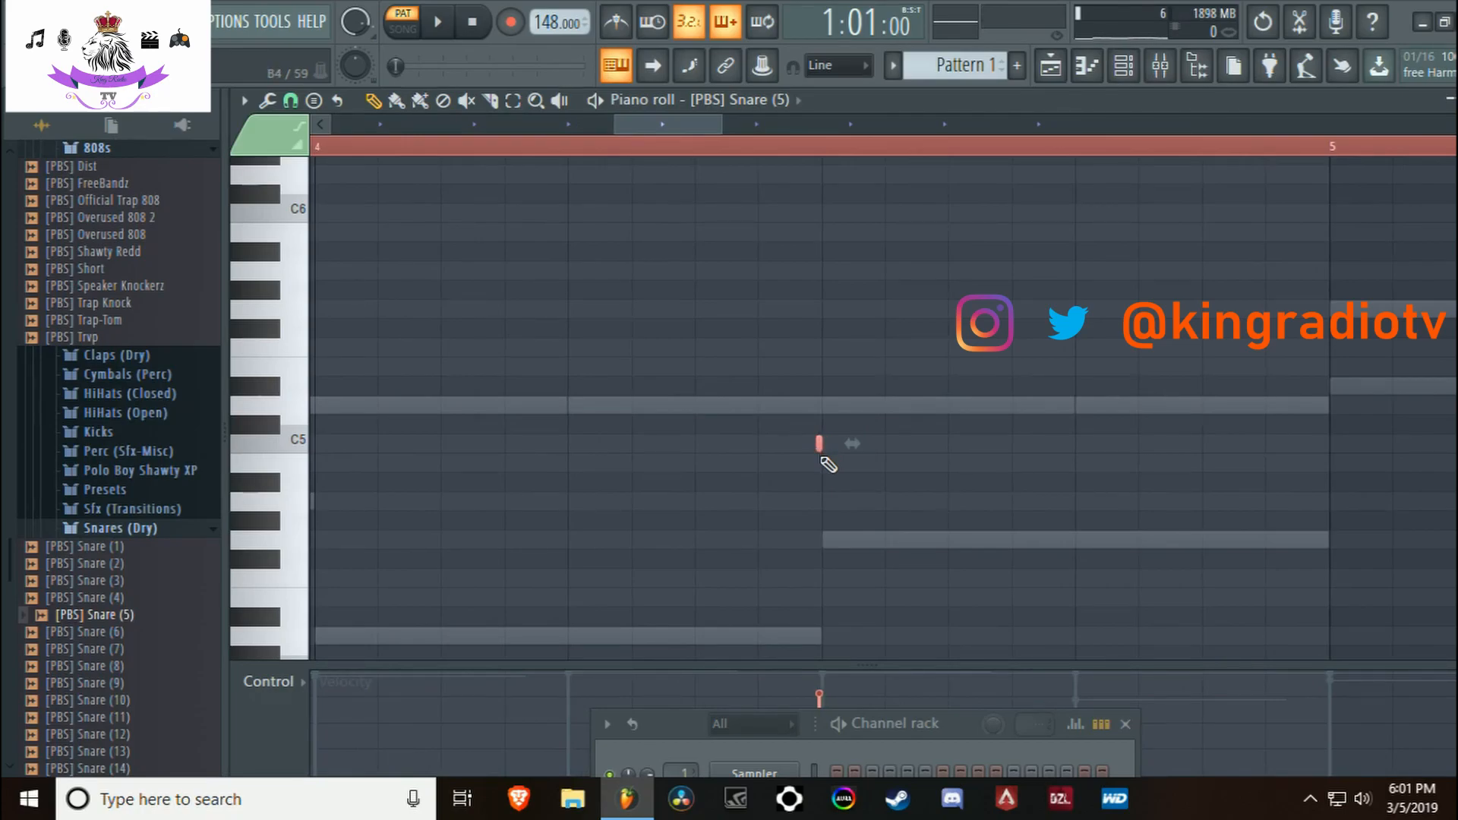
scroll(834, 499, "up", 1)
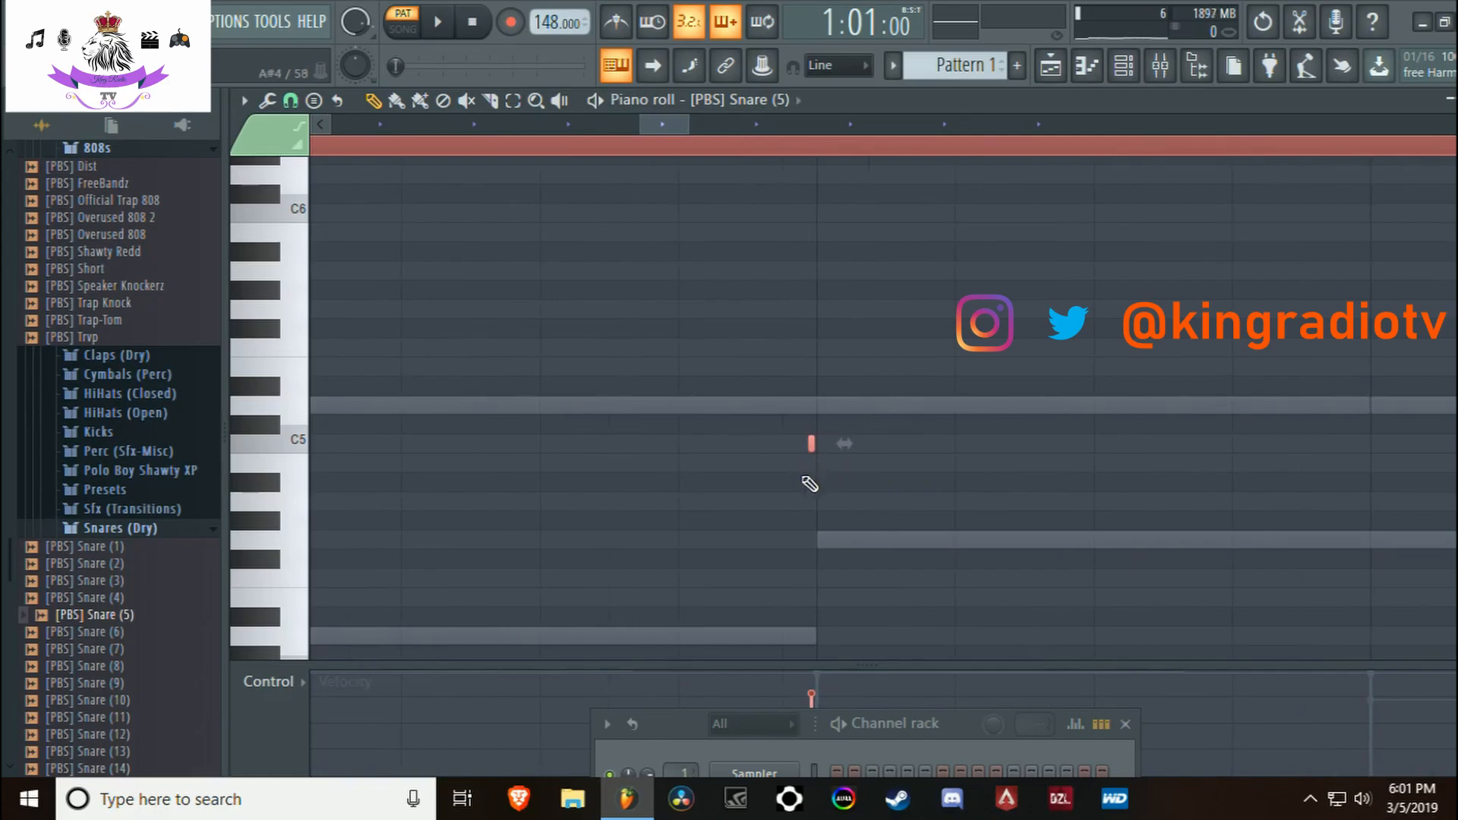
scroll(810, 483, "down", 3)
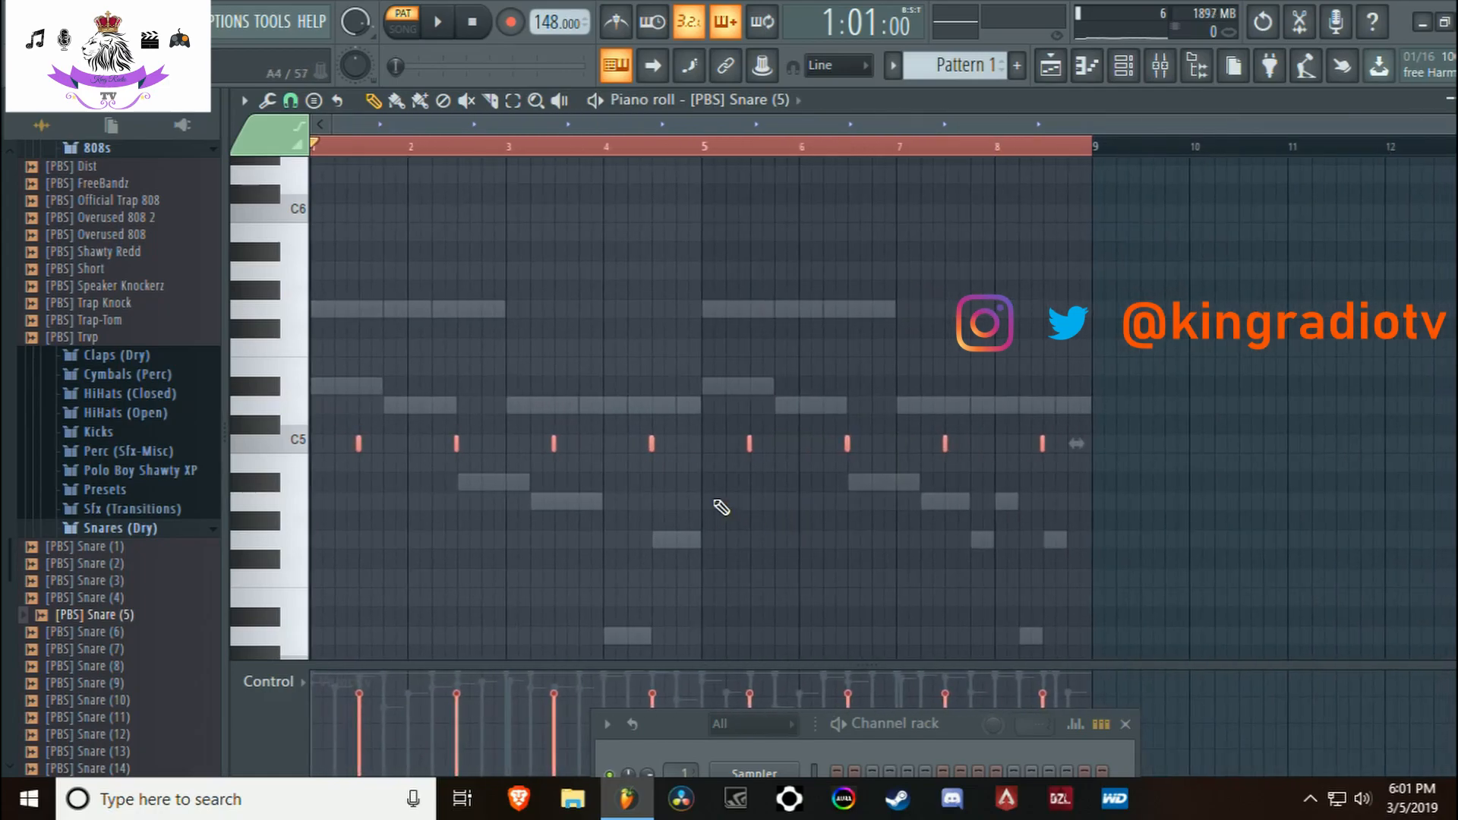
Play the pattern to check the timing of the nudged snare notes, and stop playback
key("space")
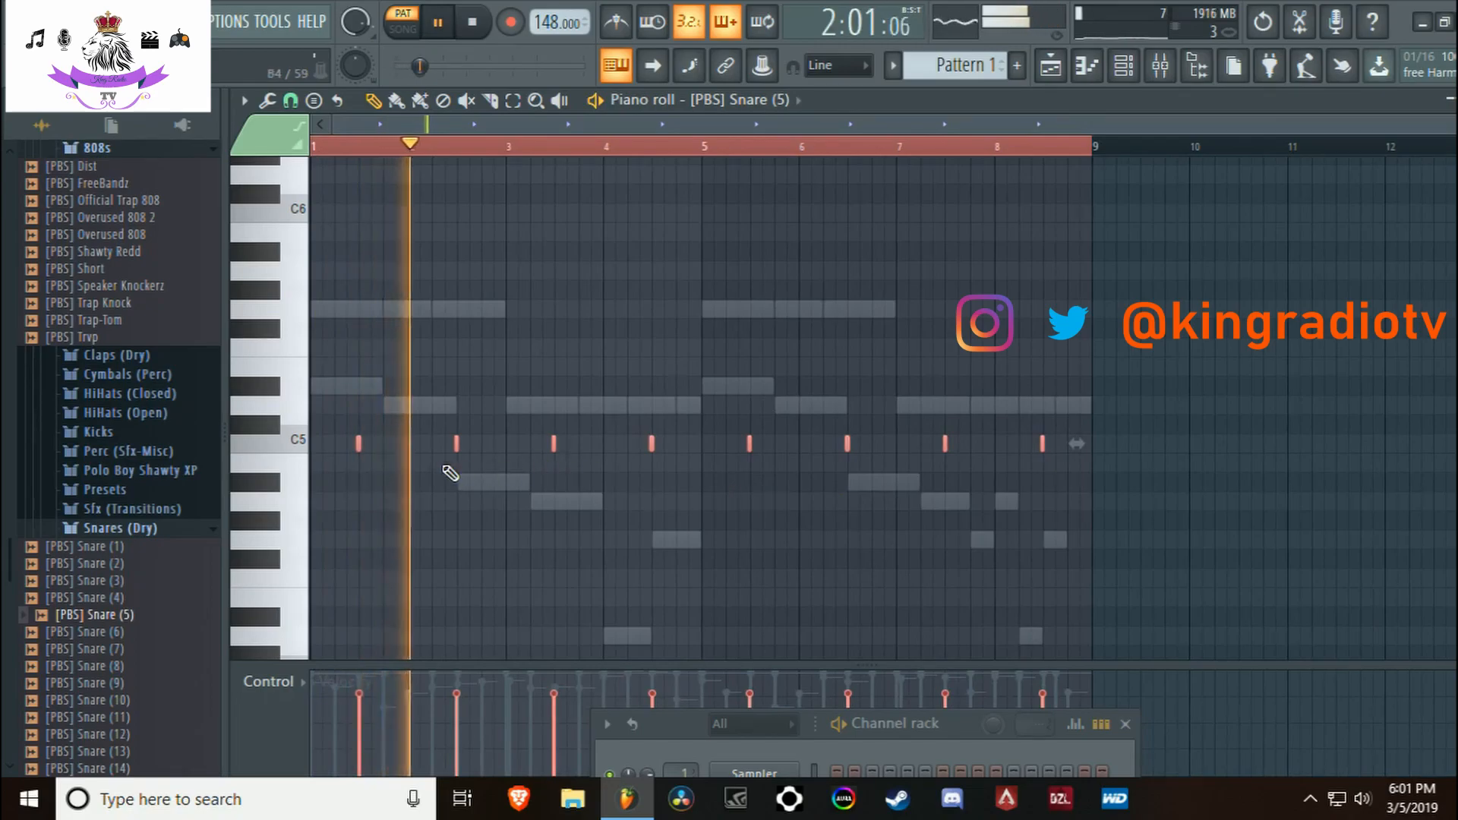
scroll(450, 472, "up", 2)
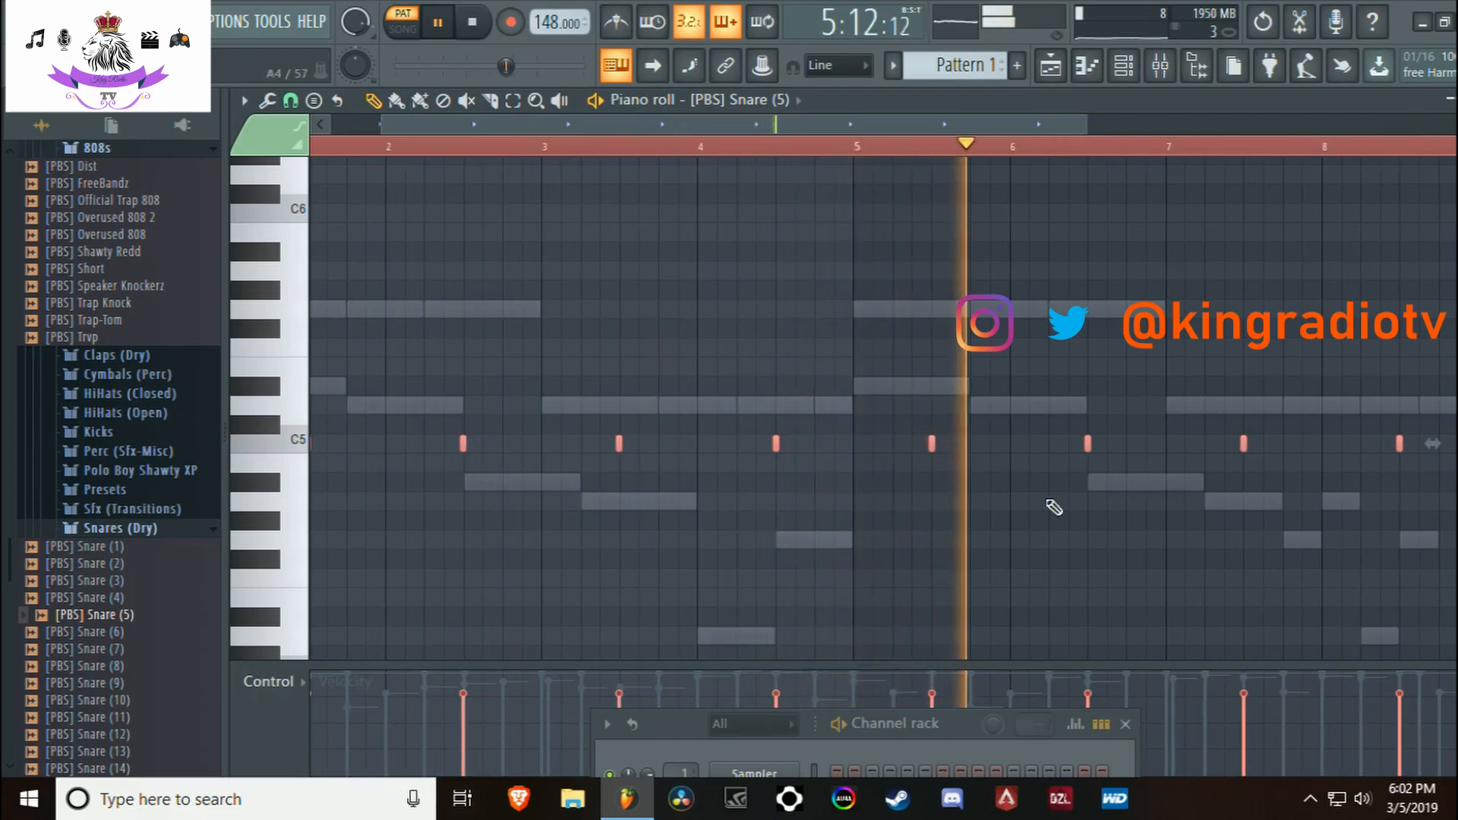
key("alt+z")
key("alt+z")
scroll(1052, 459, "down", 3)
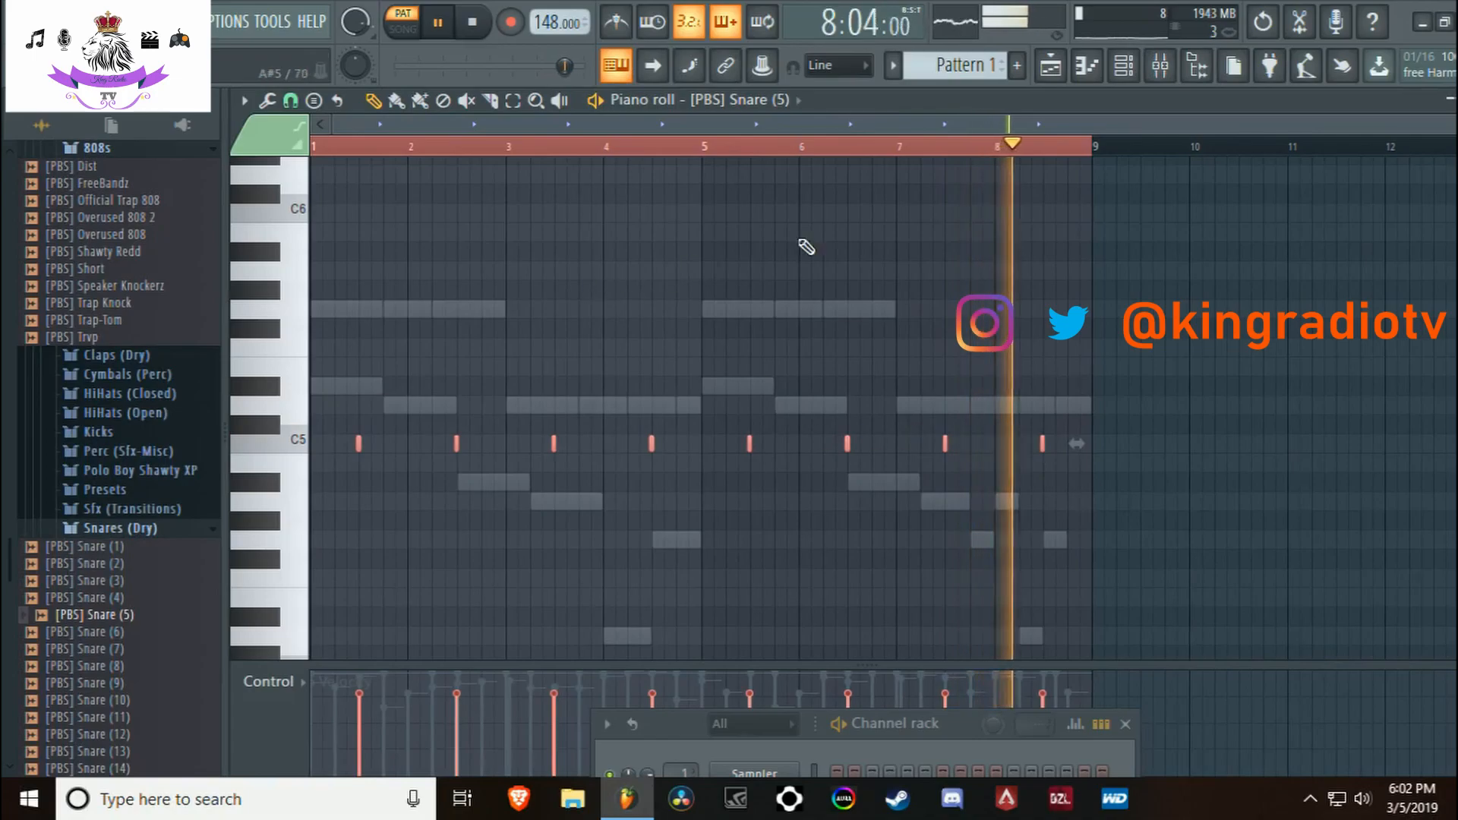
key("space")
Audition samples from the Ultimate Production Kit's Snare folder during playback, up to Snare Catalepsy 2
scroll(65, 486, "down", 8)
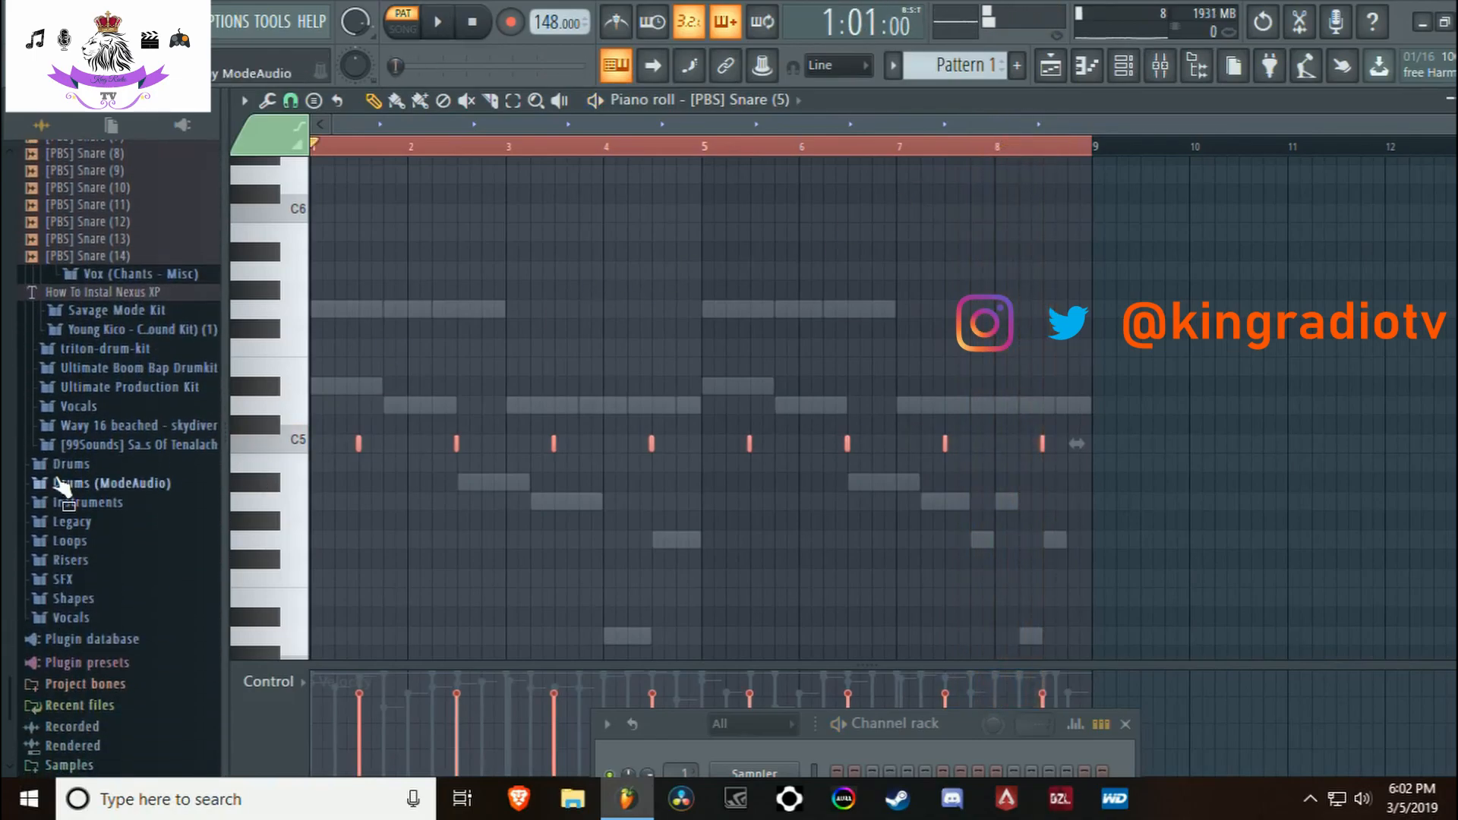
left_click(91, 389)
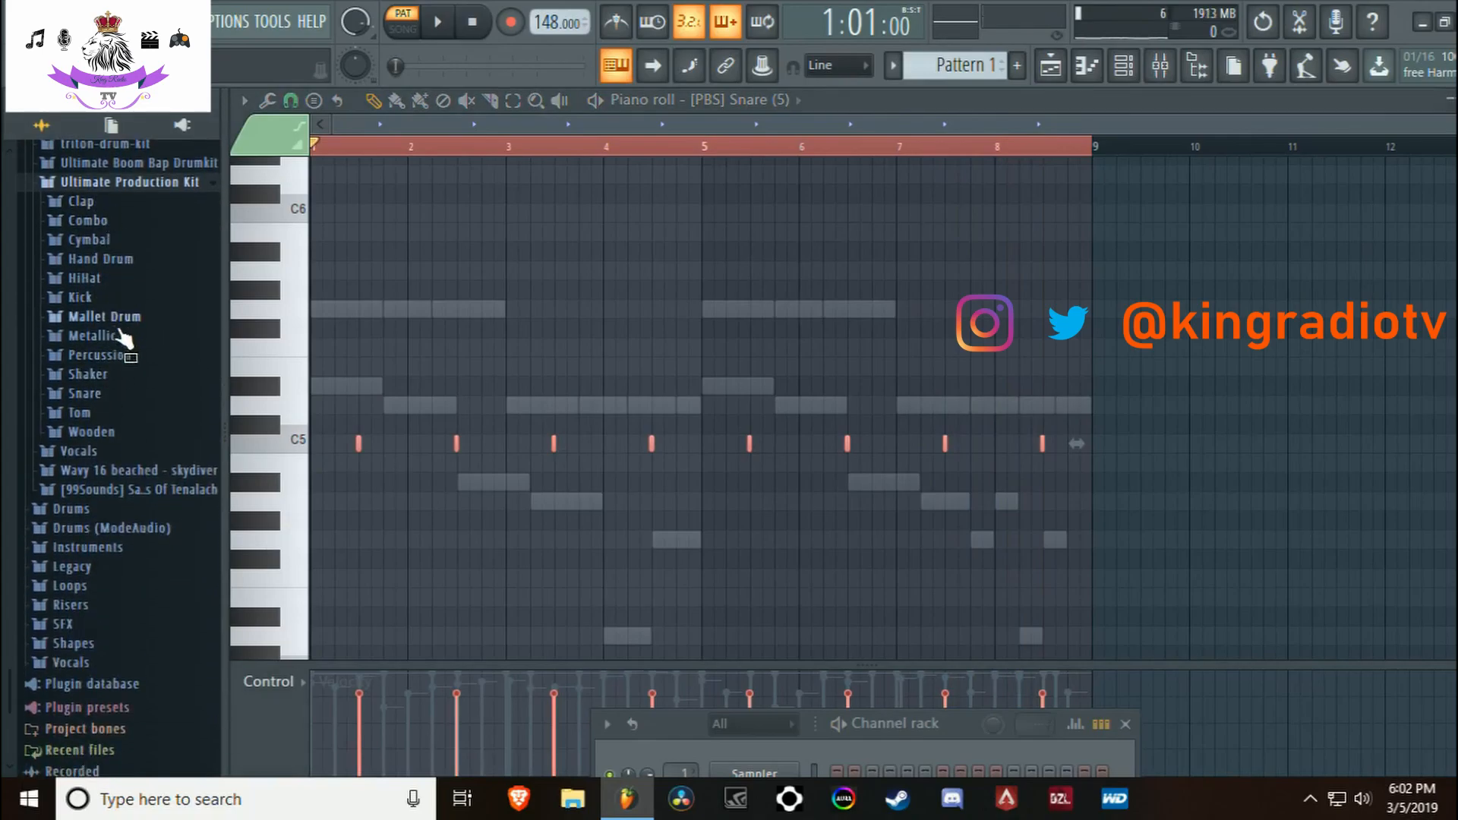
left_click(121, 395)
scroll(119, 396, "down", 10)
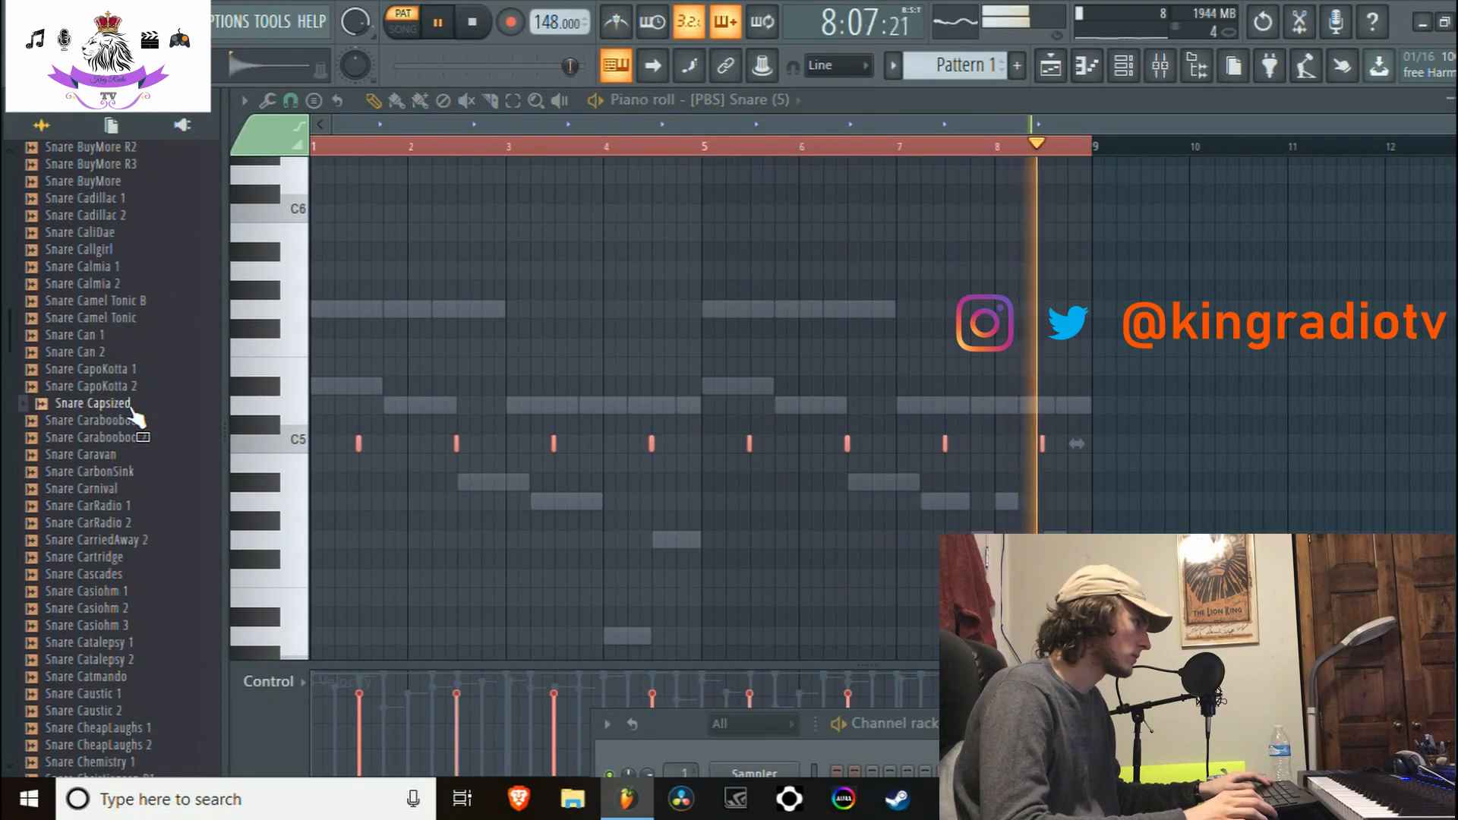
scroll(135, 412, "down", 3)
scroll(135, 403, "down", 2)
left_click(129, 355)
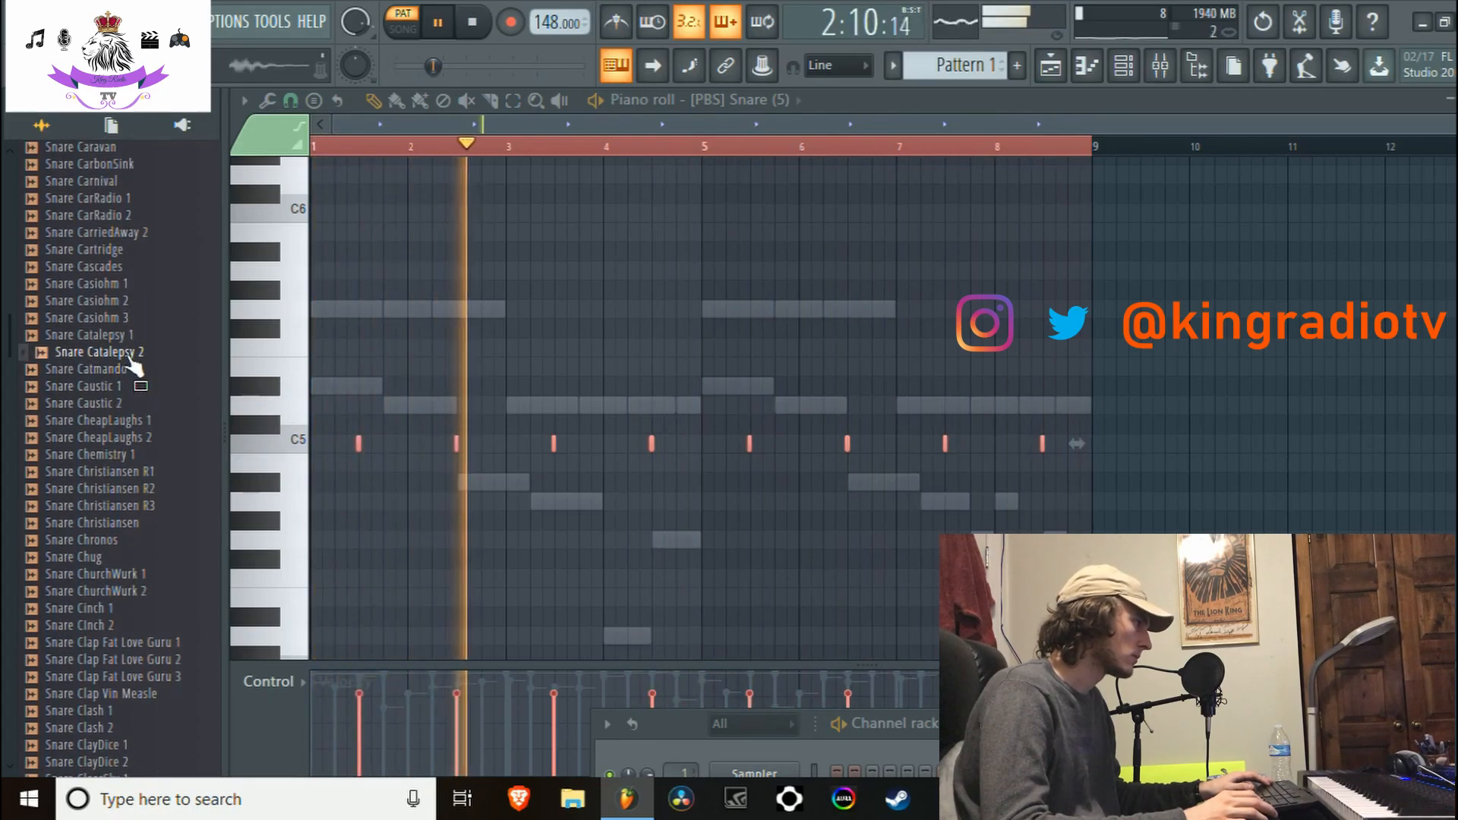
Bring up the mixer, stop playback and add Snare Catalepsy 2 as a new channel below [PBS] Snare (5) in the channel rack
left_click(1160, 67)
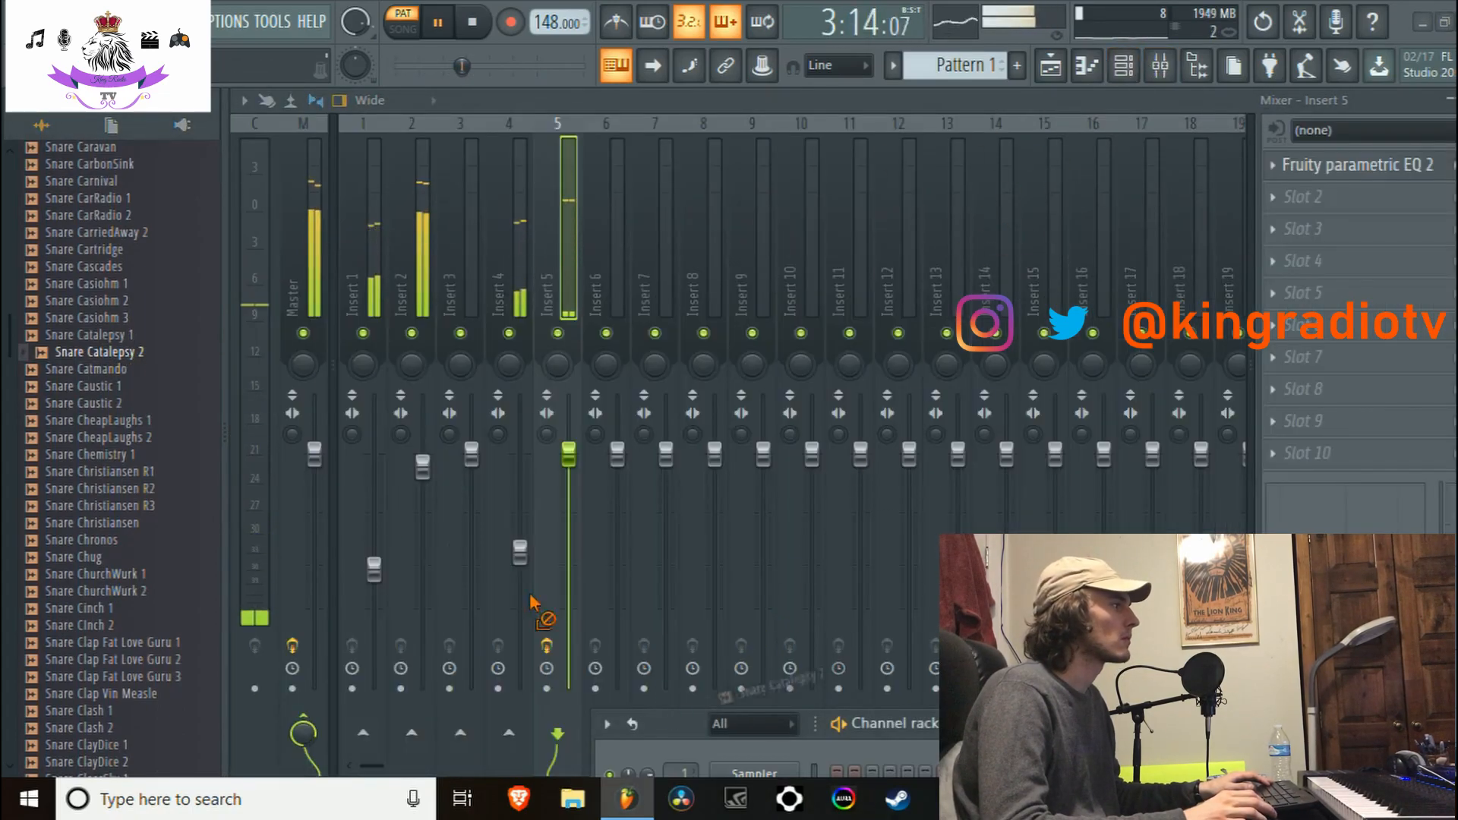
left_click_drag(91, 352, 91, 364)
key("space")
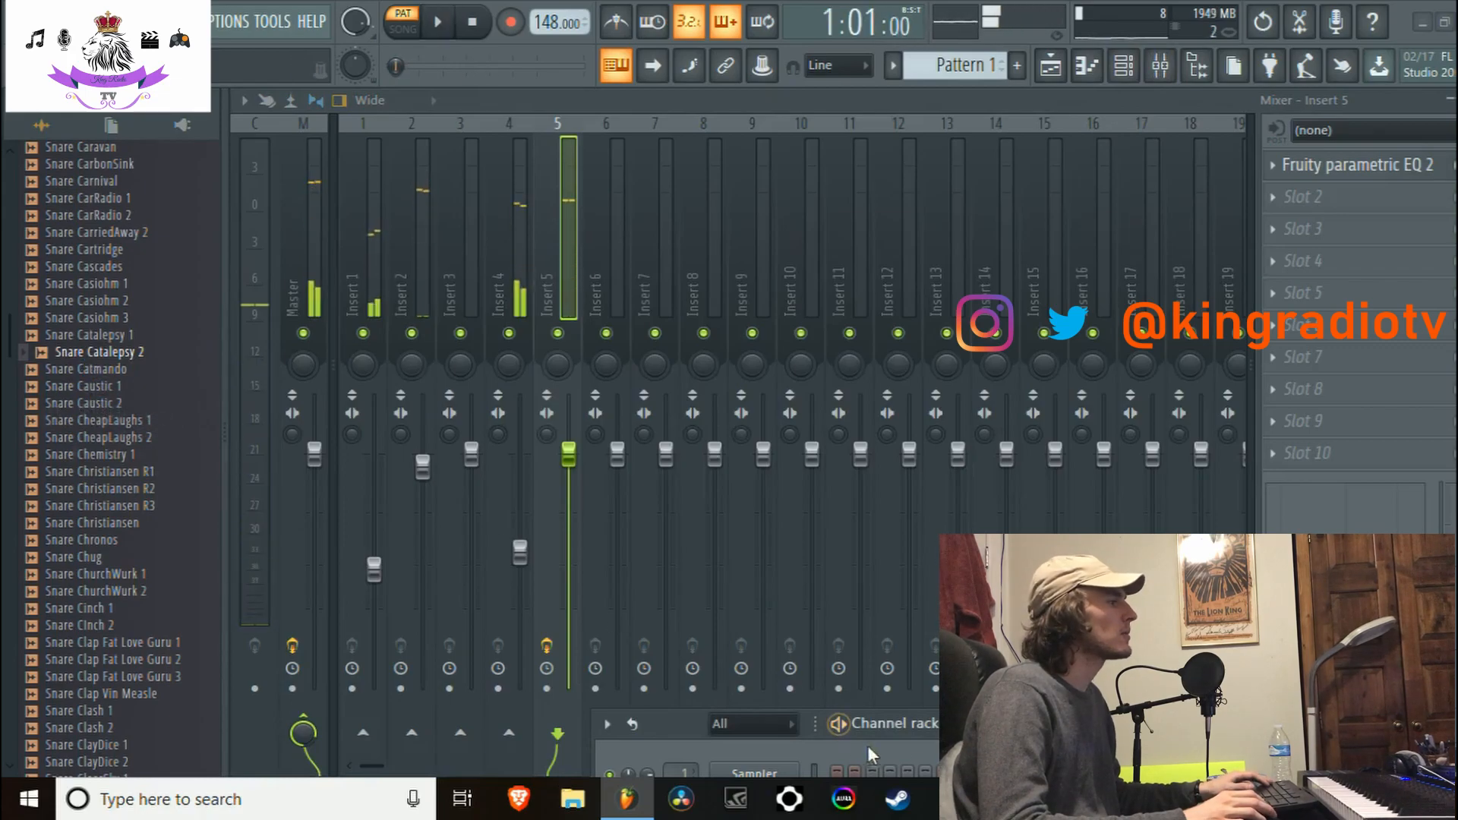
left_click_drag(966, 729, 858, 316)
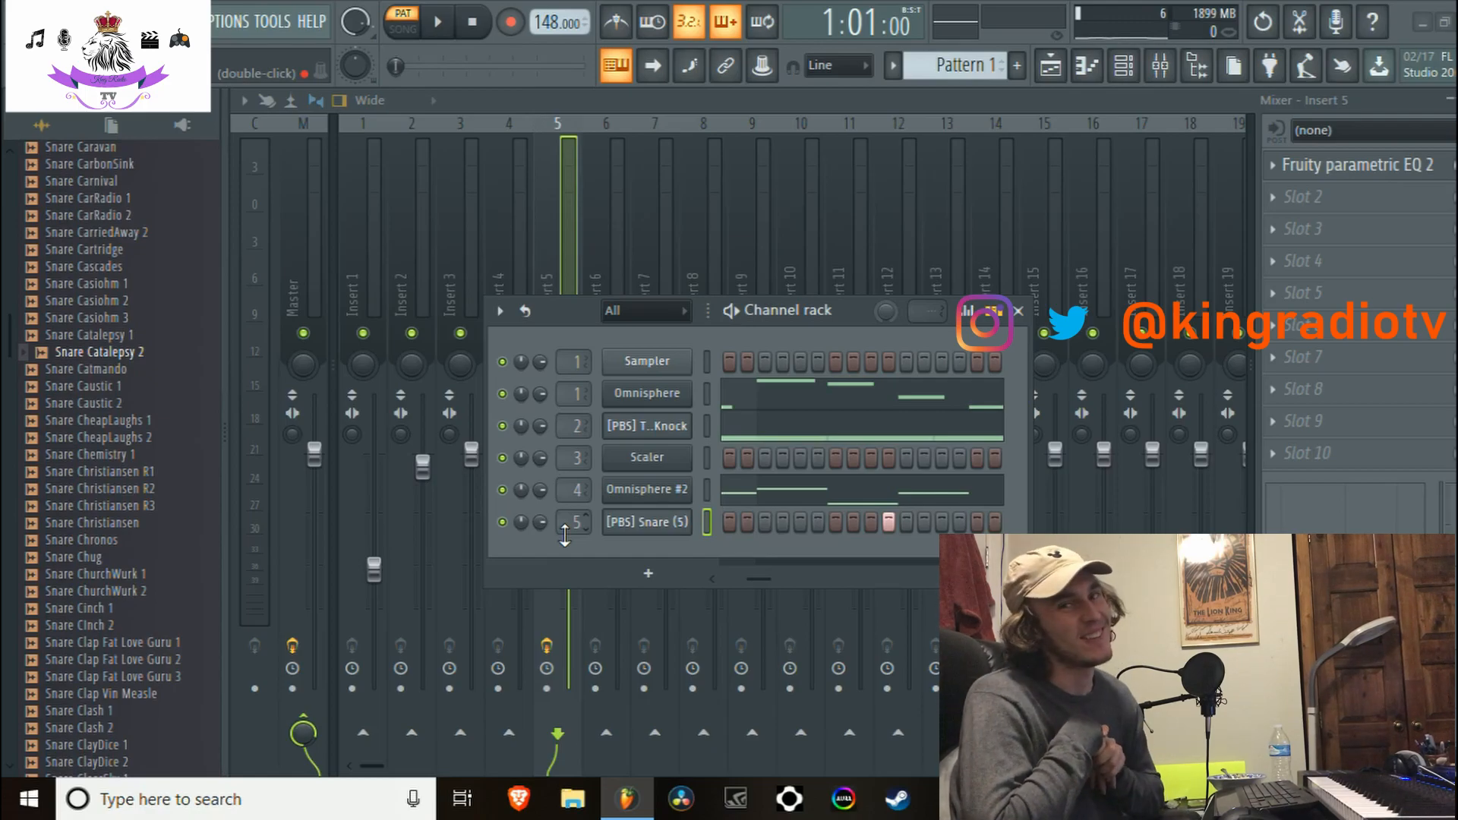
left_click_drag(92, 352, 601, 547)
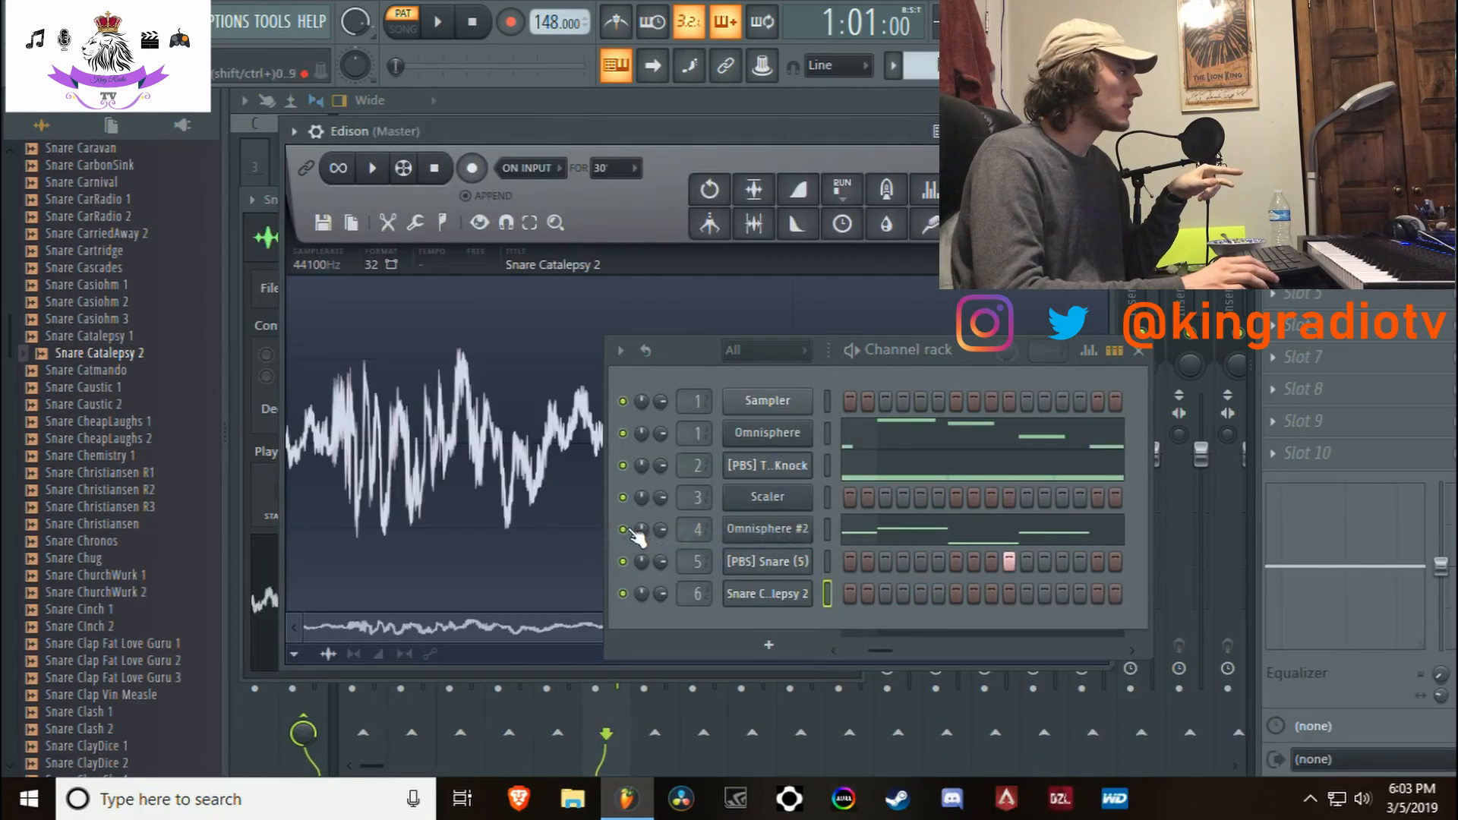
Detect the pitch regions of Snare Catalepsy 2 in Edison, close the editor and briefly play the pattern
left_click(623, 529)
left_click(442, 222)
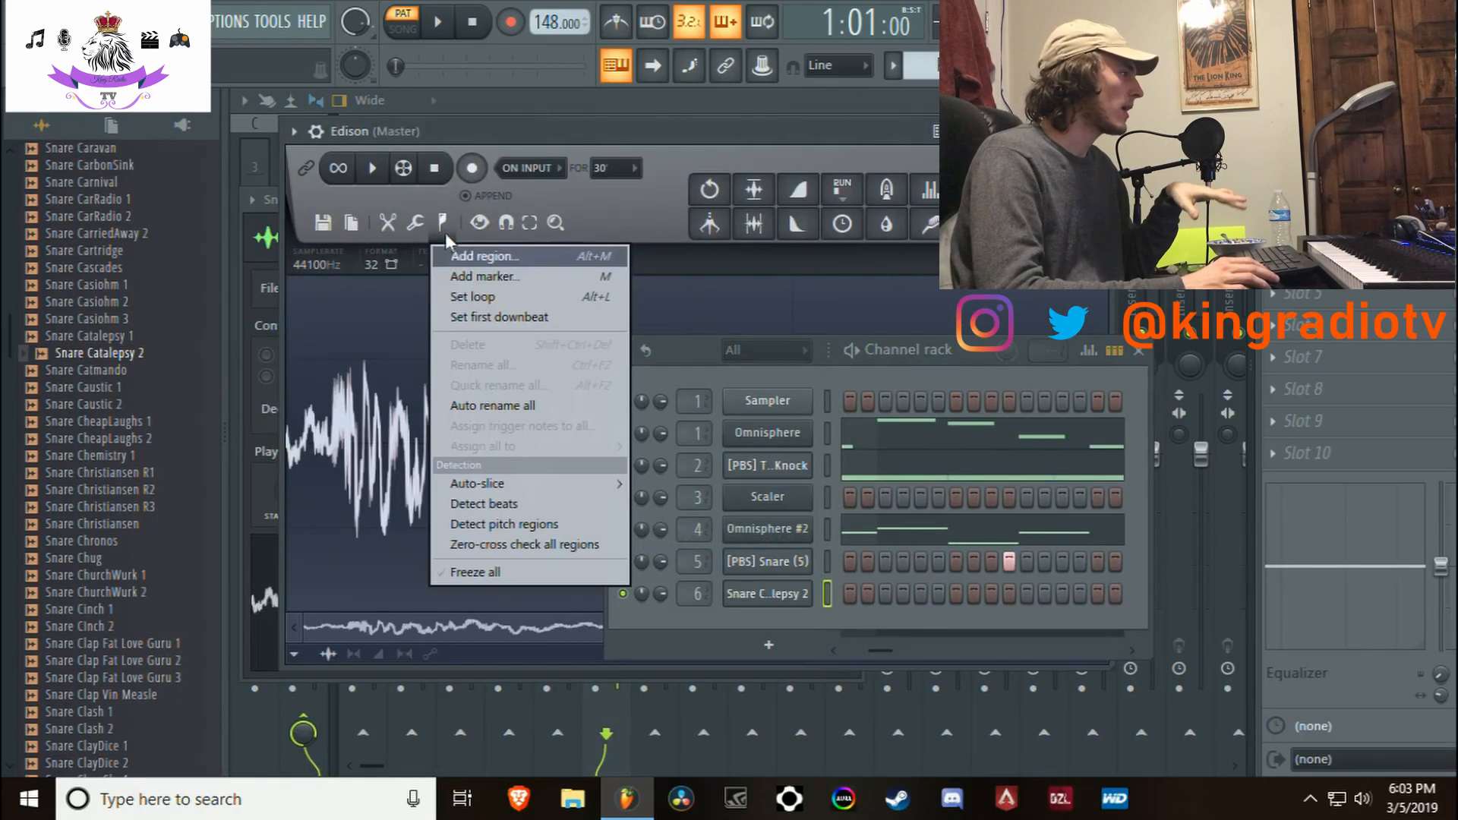
left_click(524, 524)
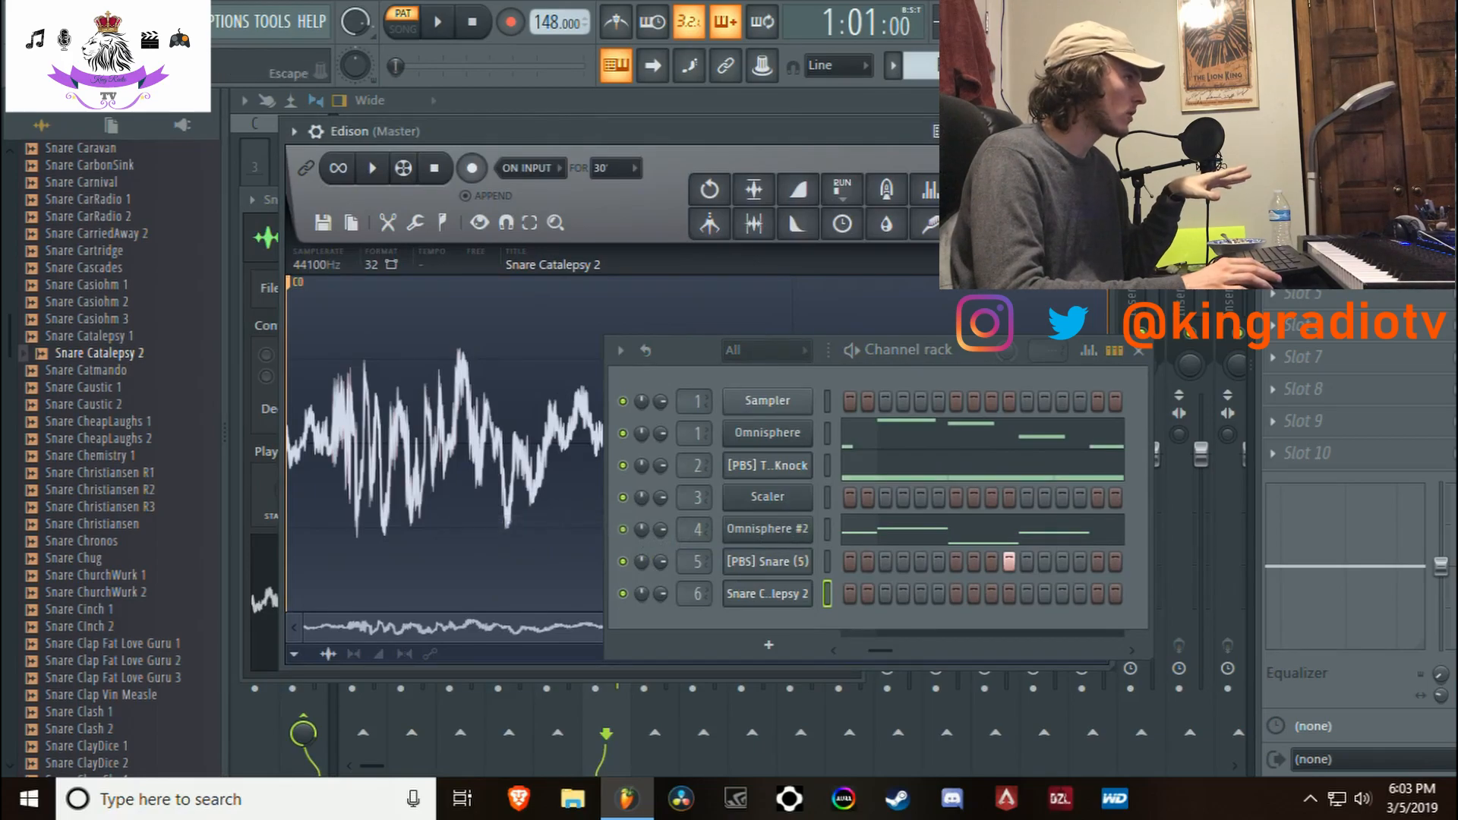
key("Escape")
key("Escape")
key("space")
key("space")
Place Snare Catalepsy 2 hits one step after each [PBS] Snare (5) hit in bars 1 to 3
left_click_drag(891, 650, 735, 646)
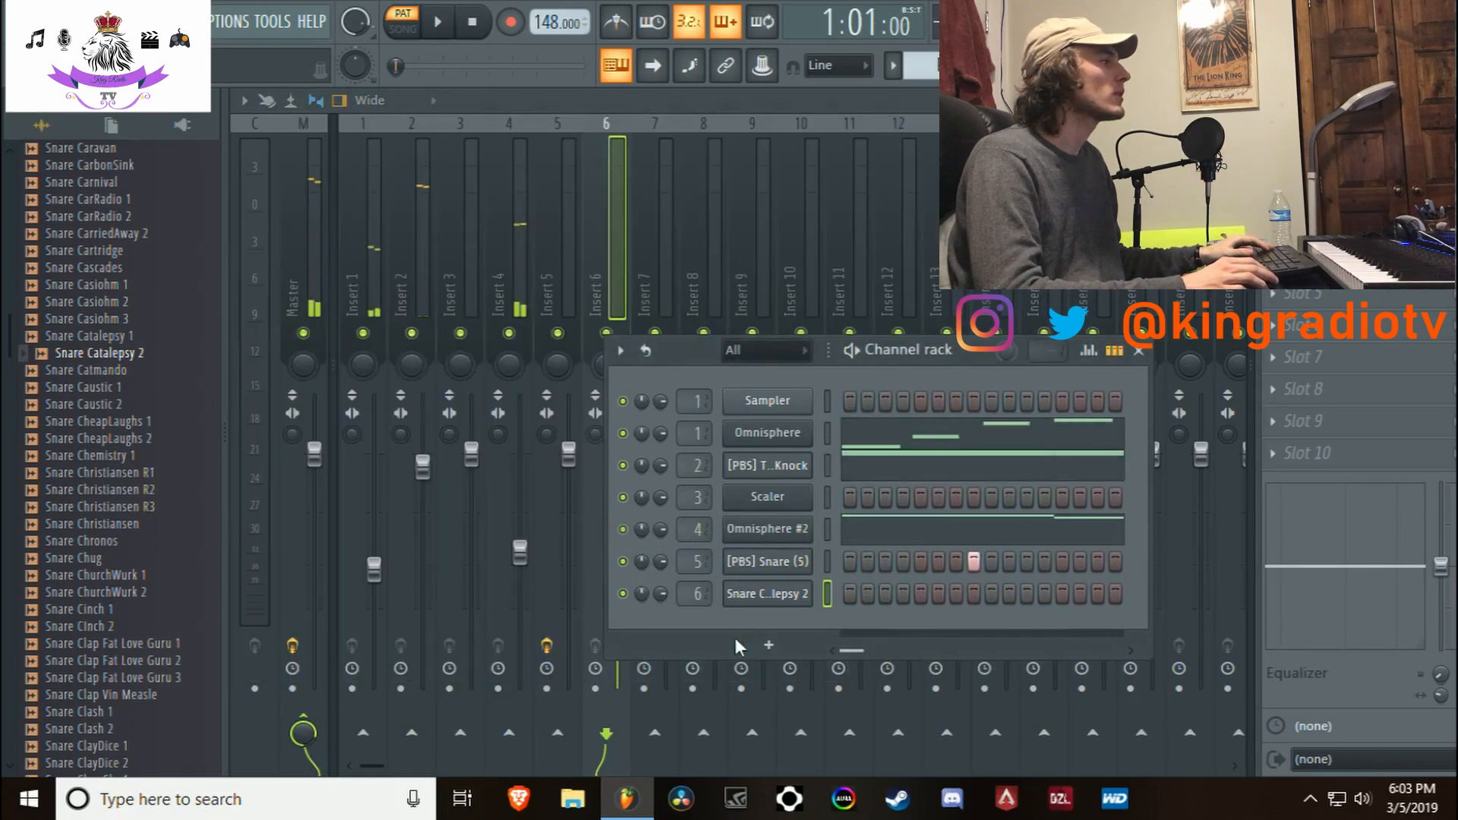
right_click(761, 600)
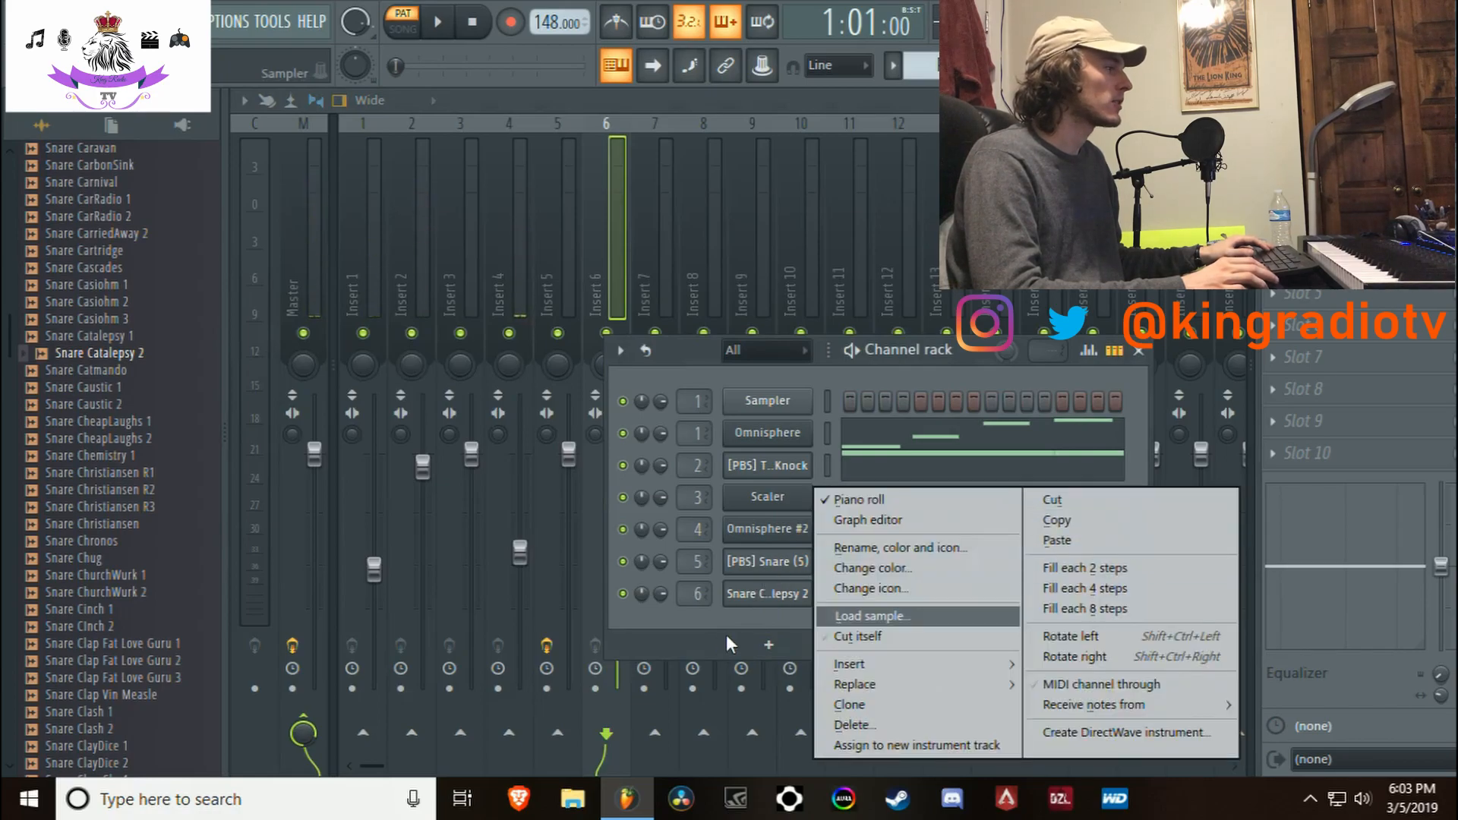
left_click(858, 636)
right_click(994, 594)
left_click(973, 594)
left_click_drag(852, 650, 854, 650)
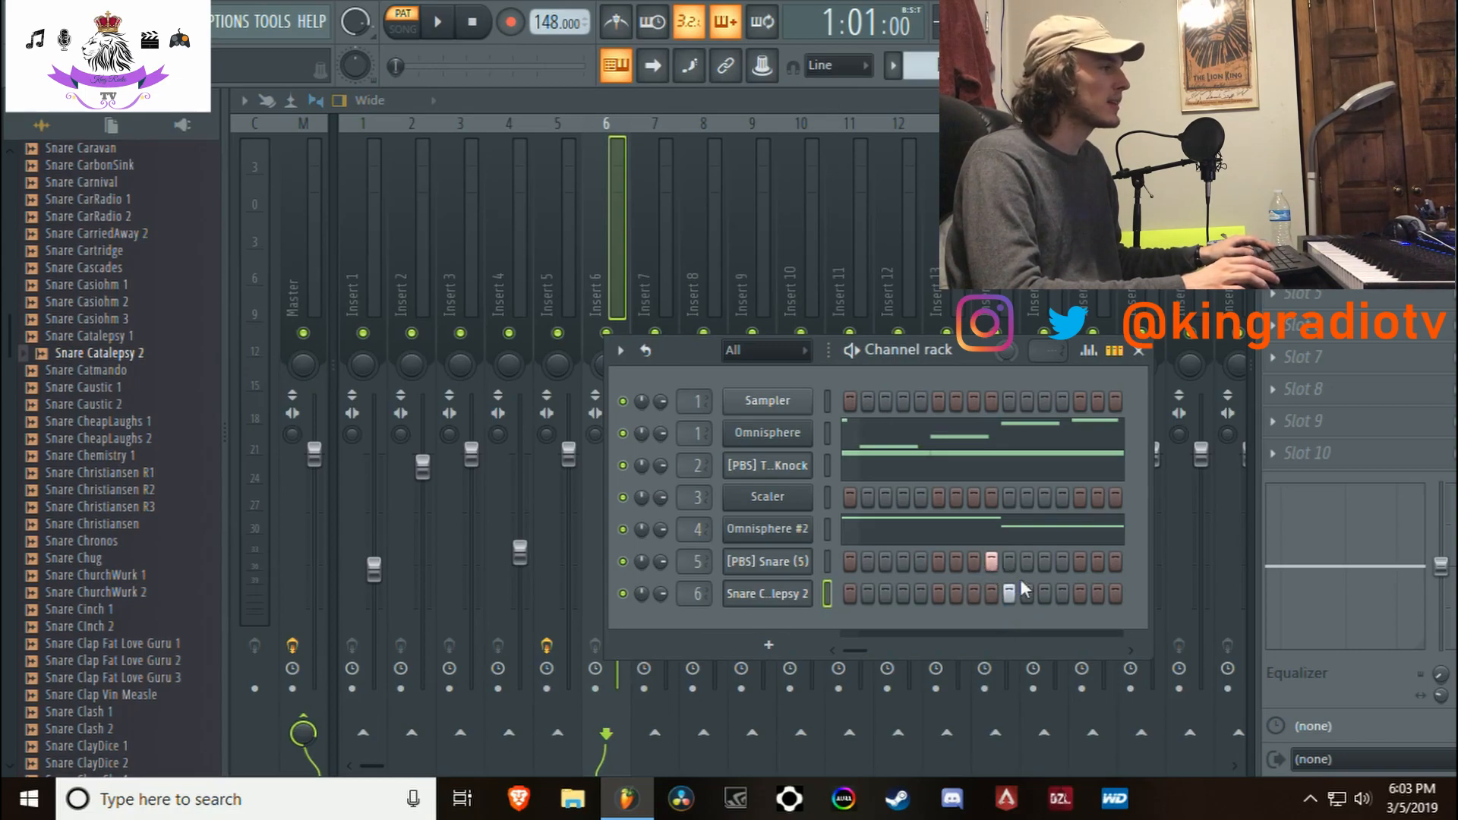
scroll(1010, 576, "right", 2)
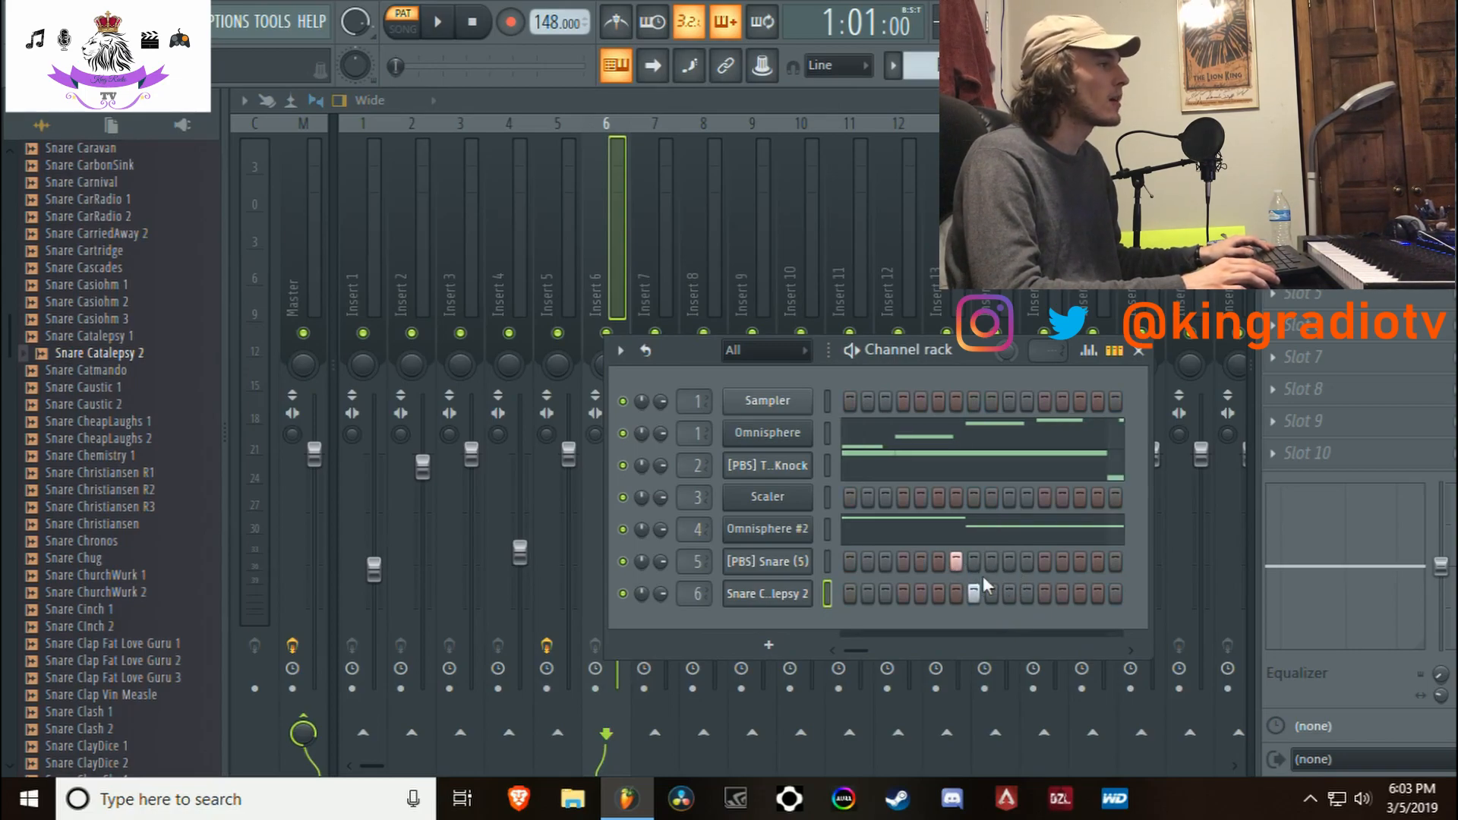
scroll(896, 561, "left", 3)
scroll(1117, 560, "right", 6)
scroll(1094, 551, "left", 11)
scroll(896, 543, "right", 6)
scroll(987, 570, "right", 3)
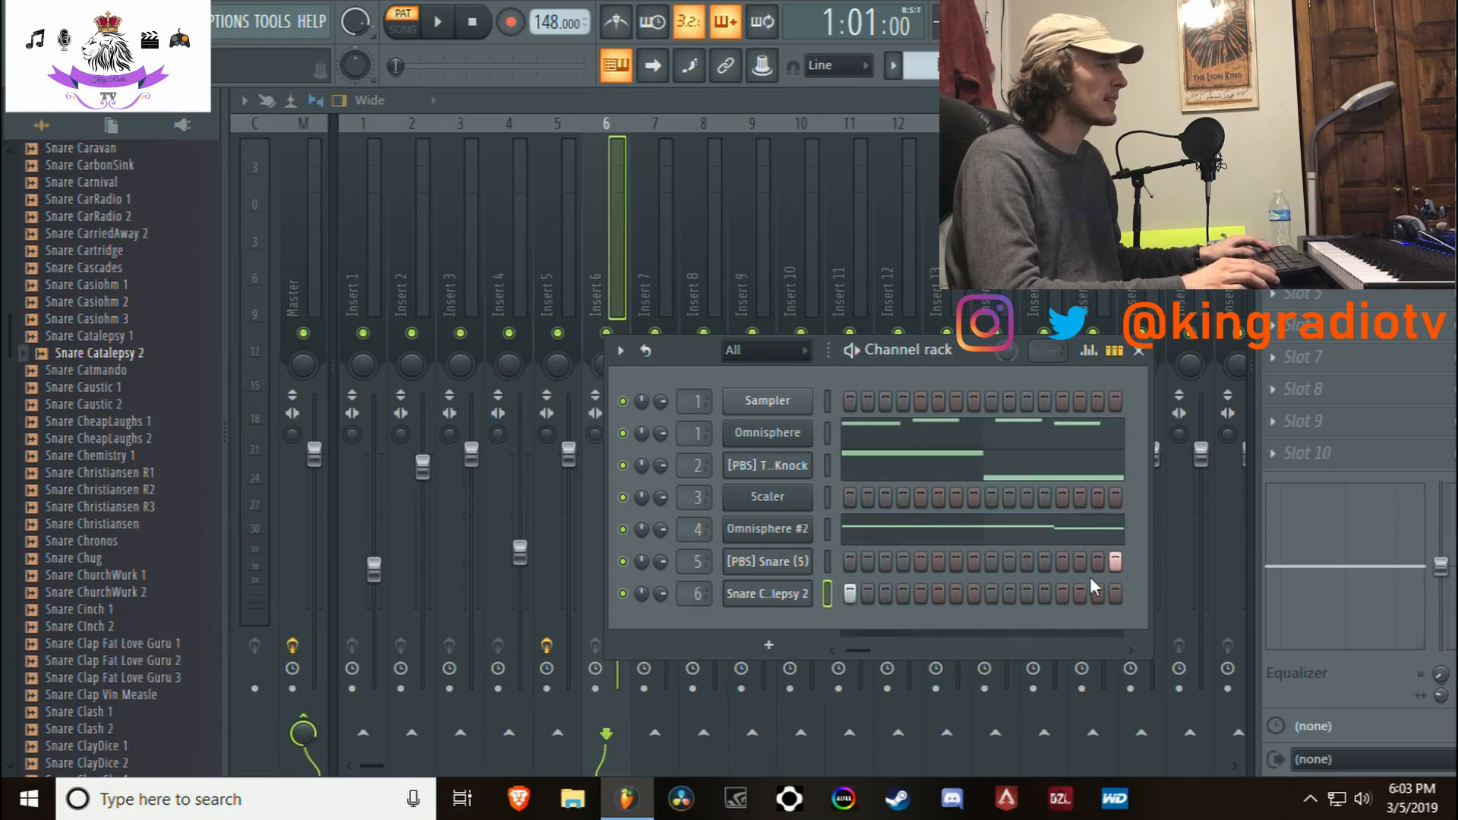
Continue the Snare Catalepsy 2 hits through bars 4 to 7, each one step after the [PBS] Snare (5) hit
scroll(1009, 588, "left", 2)
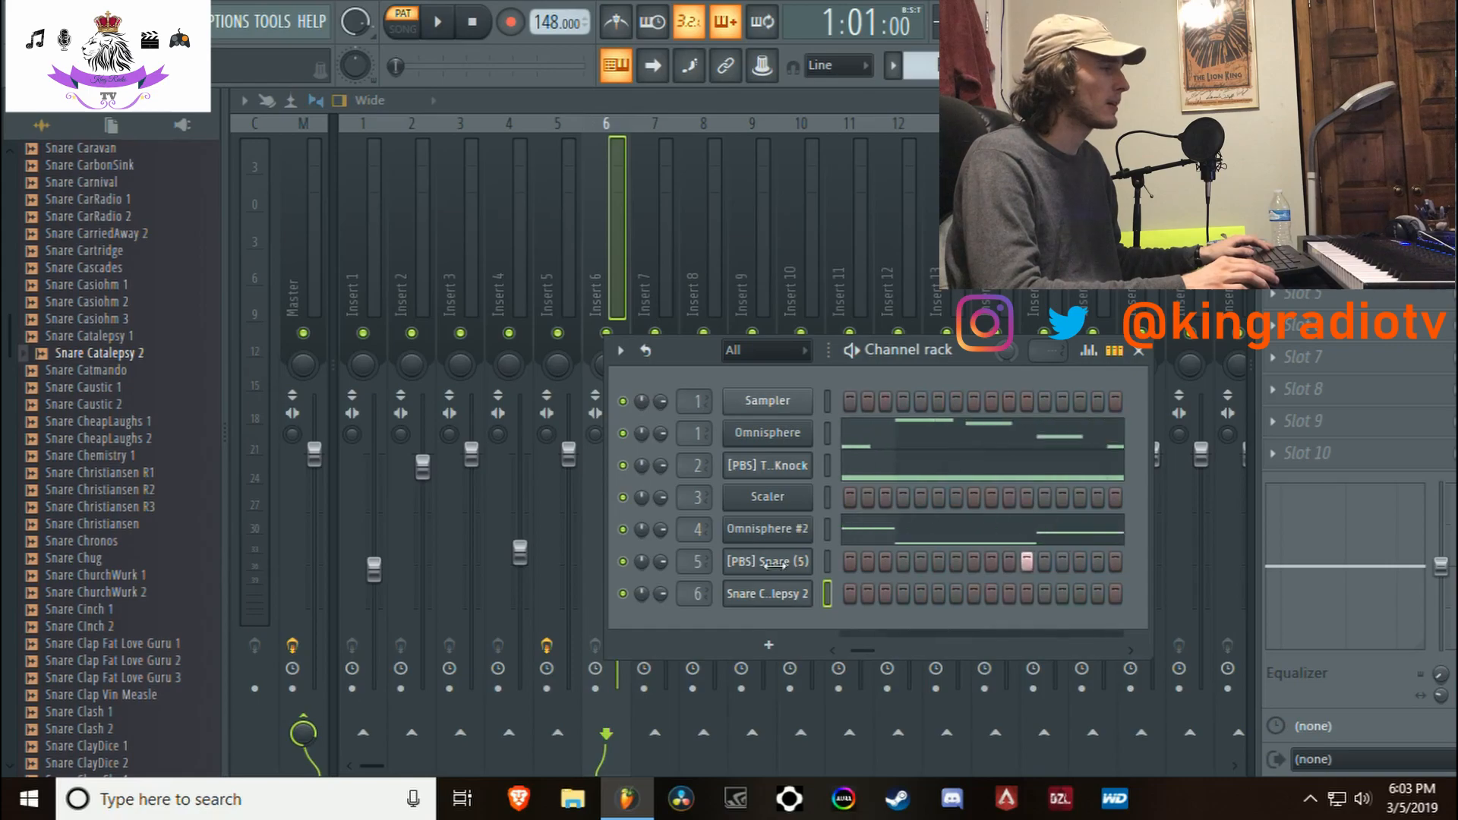
left_click(1028, 593)
scroll(1002, 593, "right", 10)
scroll(1064, 590, "right", 12)
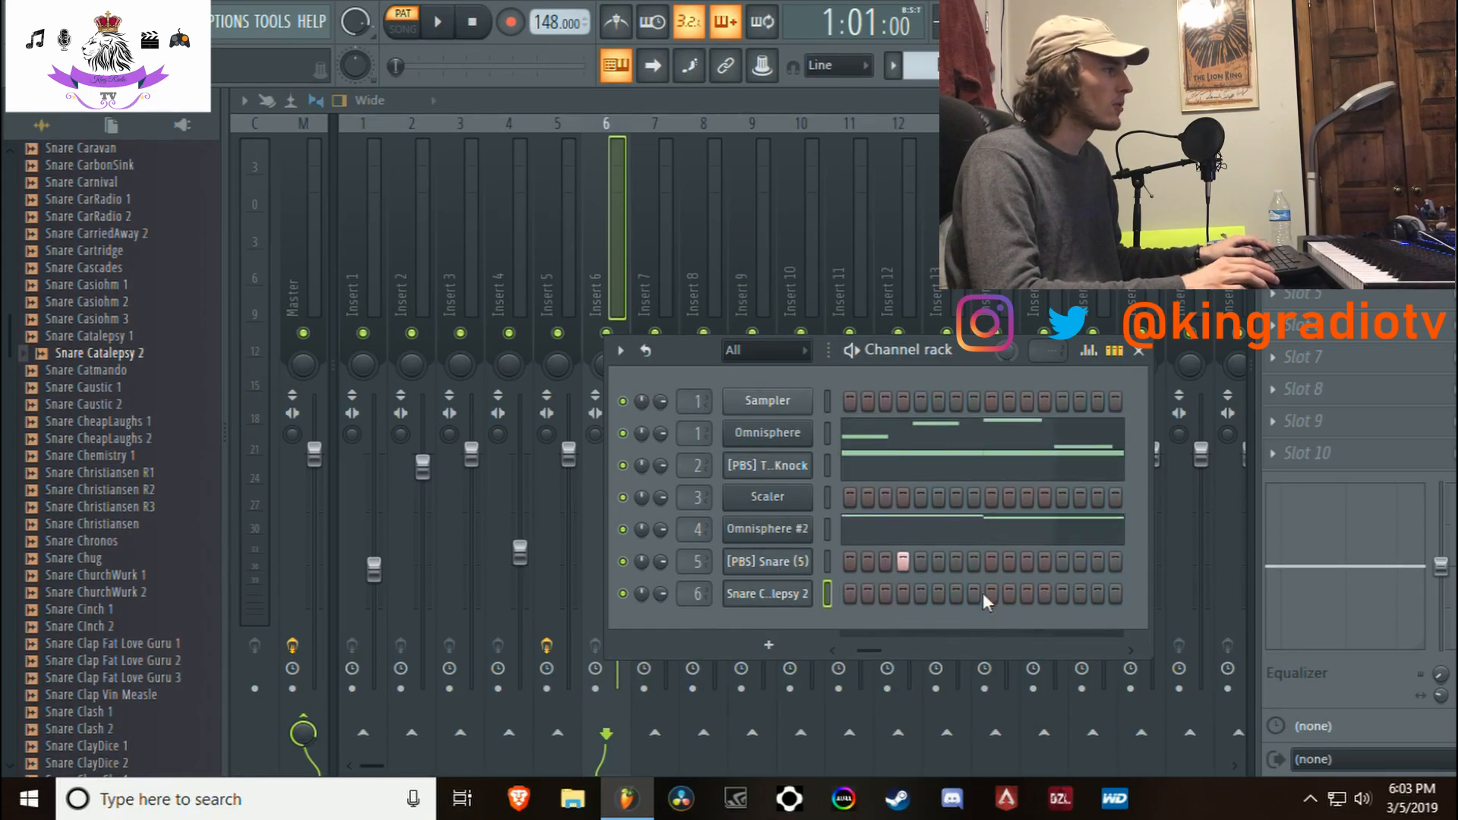
left_click(922, 593)
scroll(947, 600, "right", 5)
left_click(1112, 592)
scroll(1110, 591, "right", 12)
scroll(1071, 597, "right", 11)
left_click(993, 592)
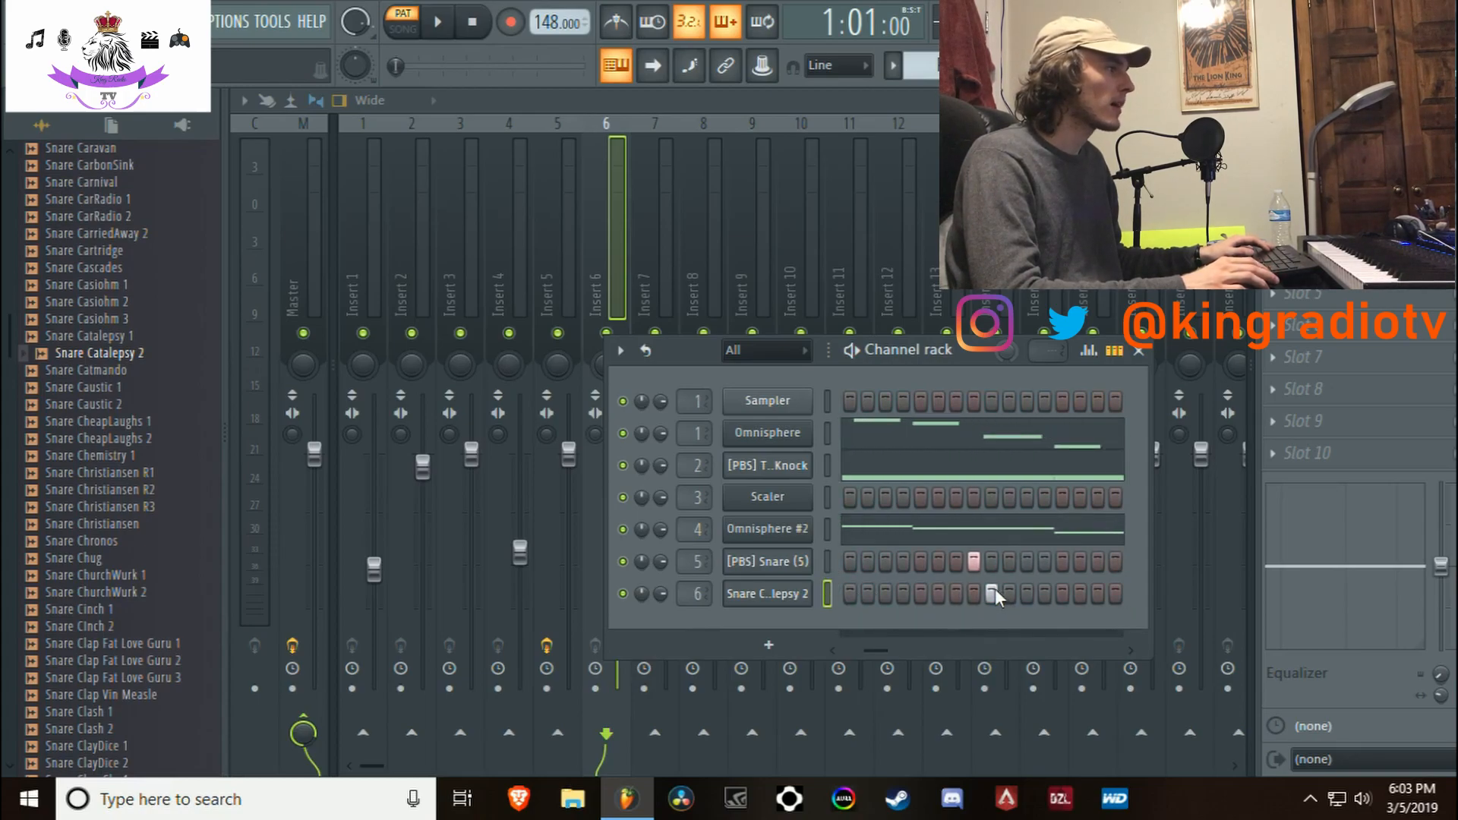
Move and widen the channel rack, and add the last Snare Catalepsy 2 hit one step after the snare in bar 8
left_click_drag(996, 356, 565, 273)
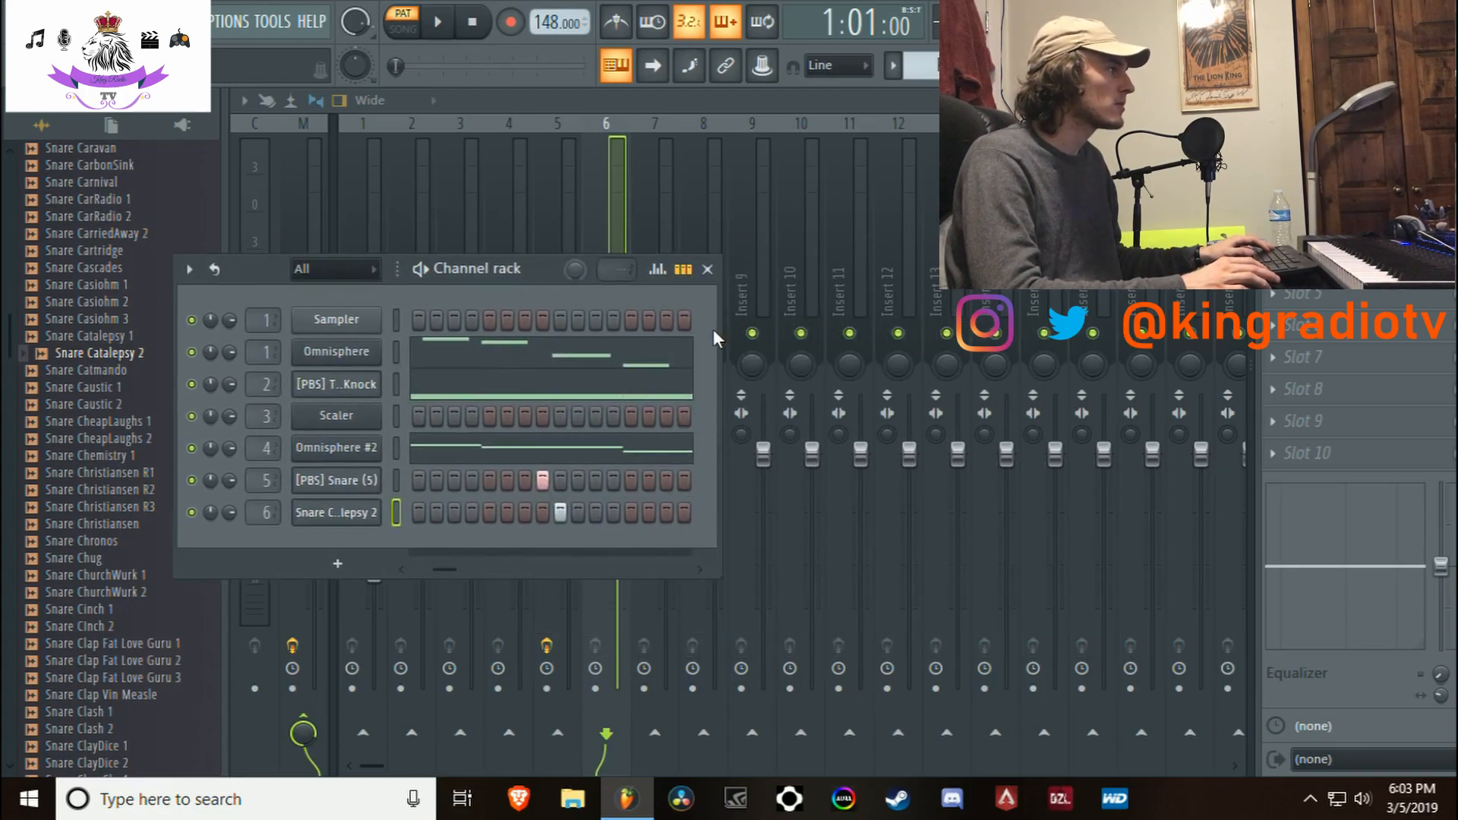
left_click_drag(722, 335, 1454, 338)
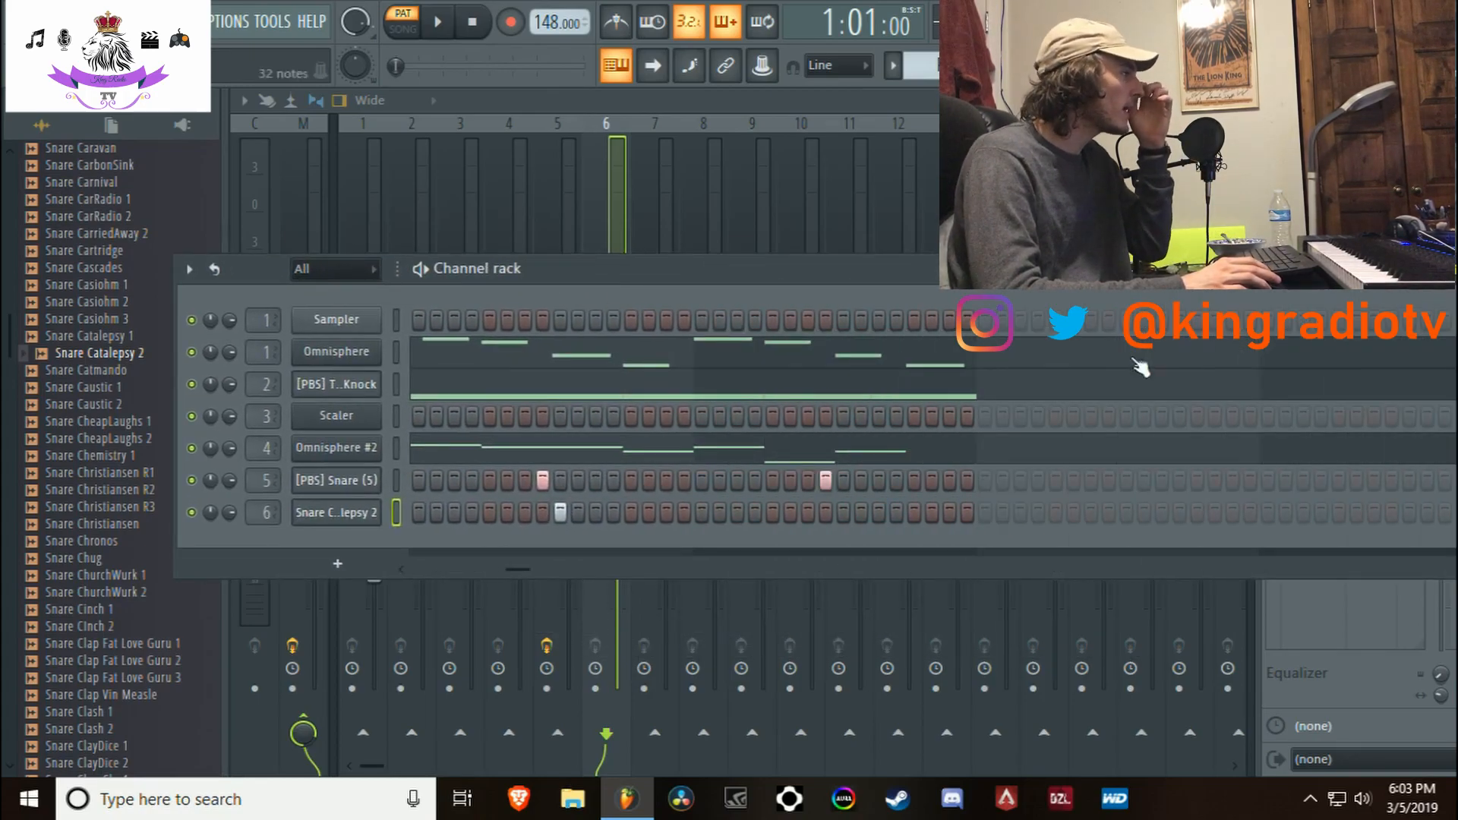
right_click(339, 513)
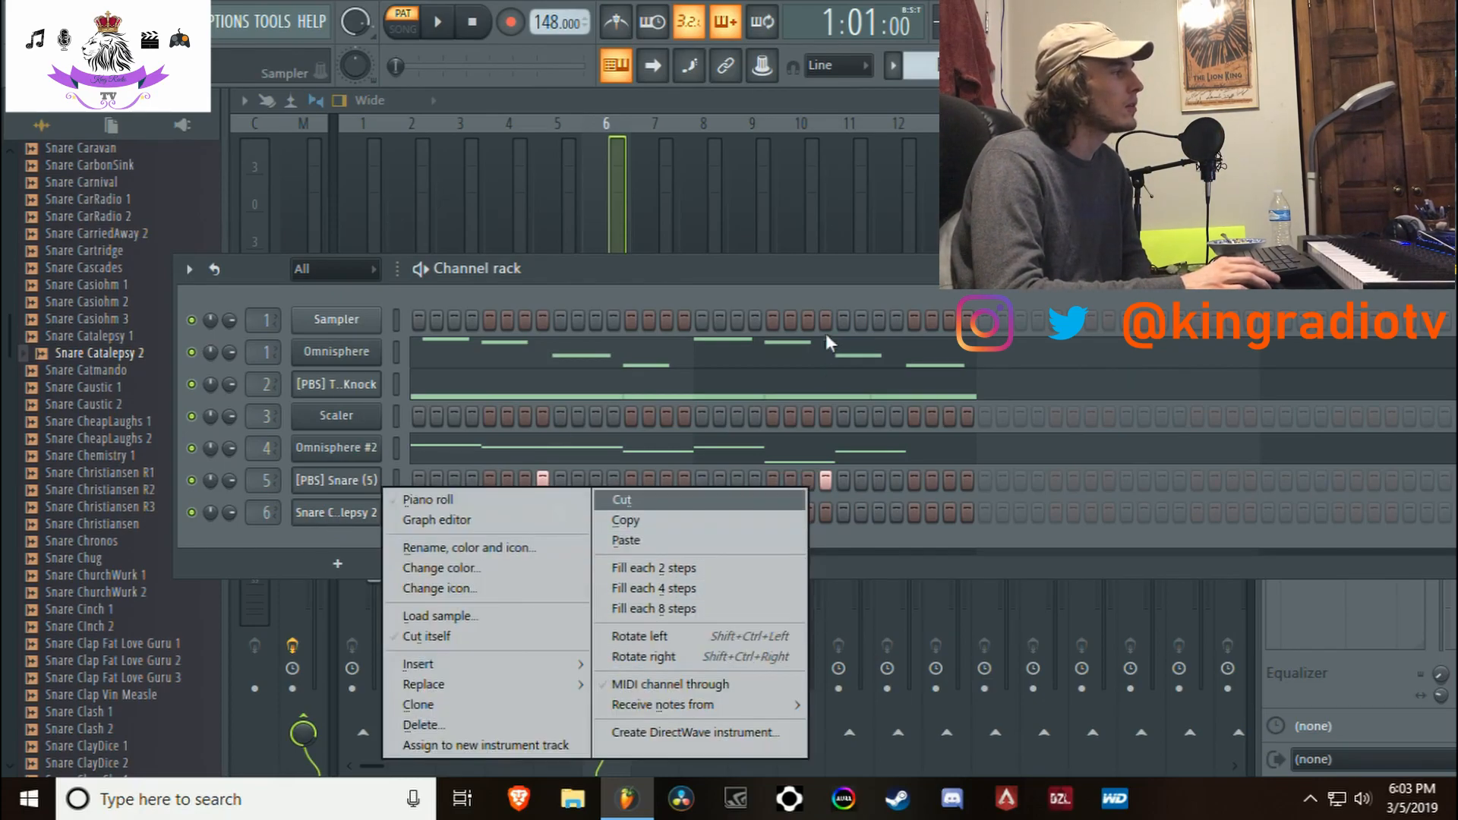
left_click(855, 272)
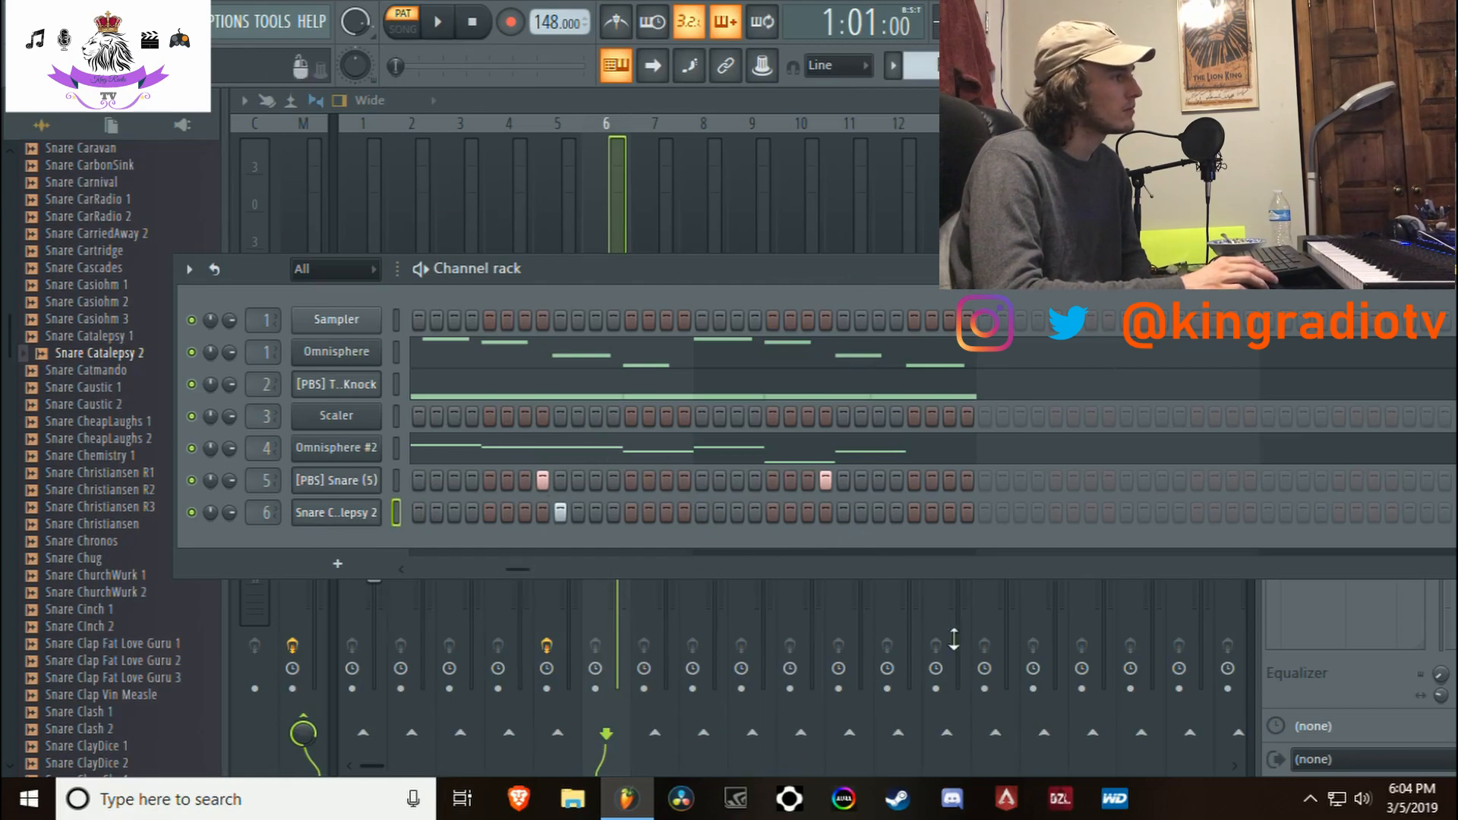
left_click(844, 511)
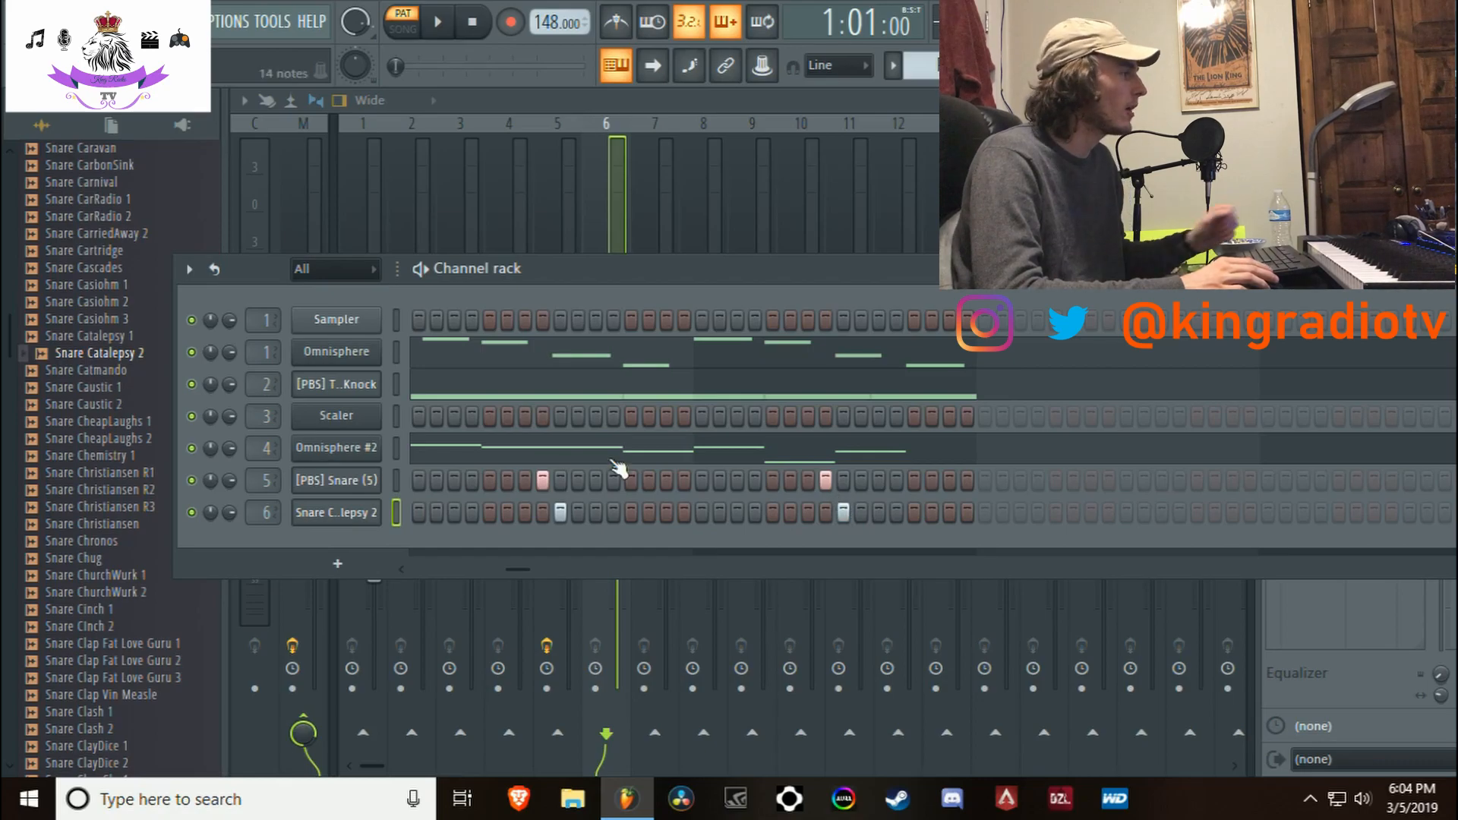
Review the layered snare steps back to the first bar, move the channel rack clear of the mixer and play the pattern
left_click_drag(617, 462, 1044, 467)
left_click_drag(494, 471, 1357, 465)
left_click_drag(824, 462, 1067, 455)
left_click_drag(665, 363, 1104, 401)
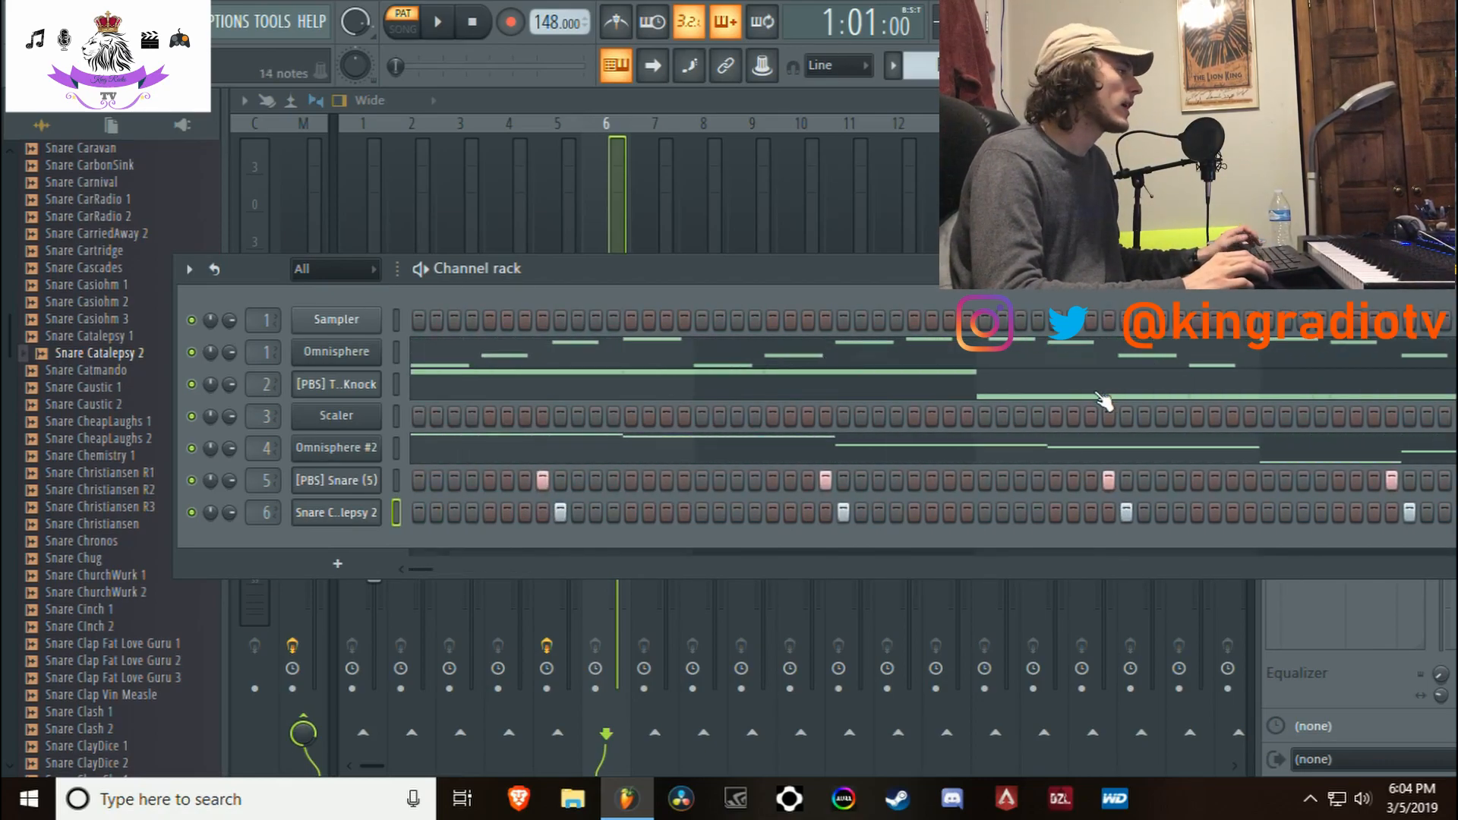
key("space")
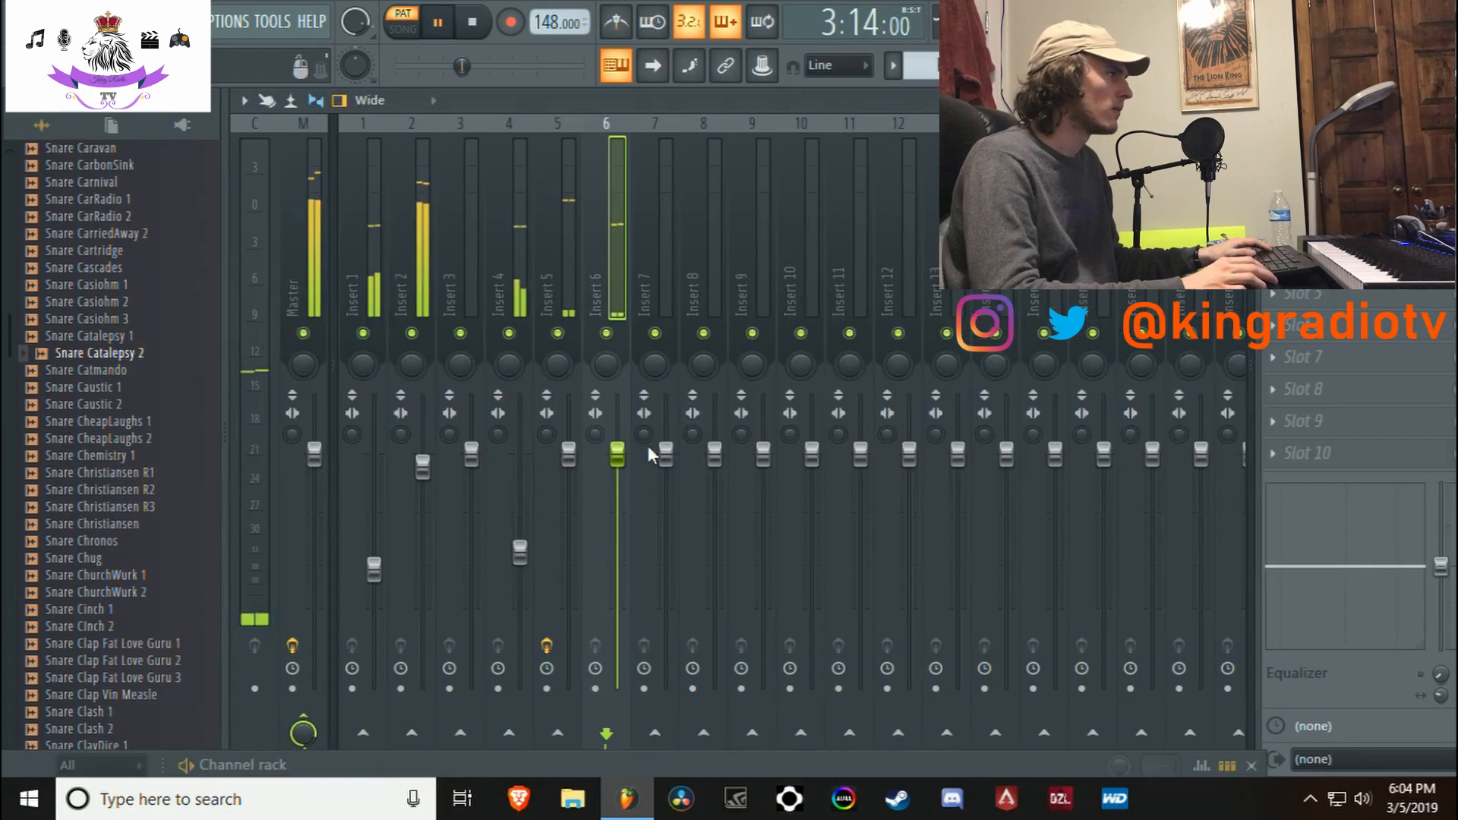
key("space")
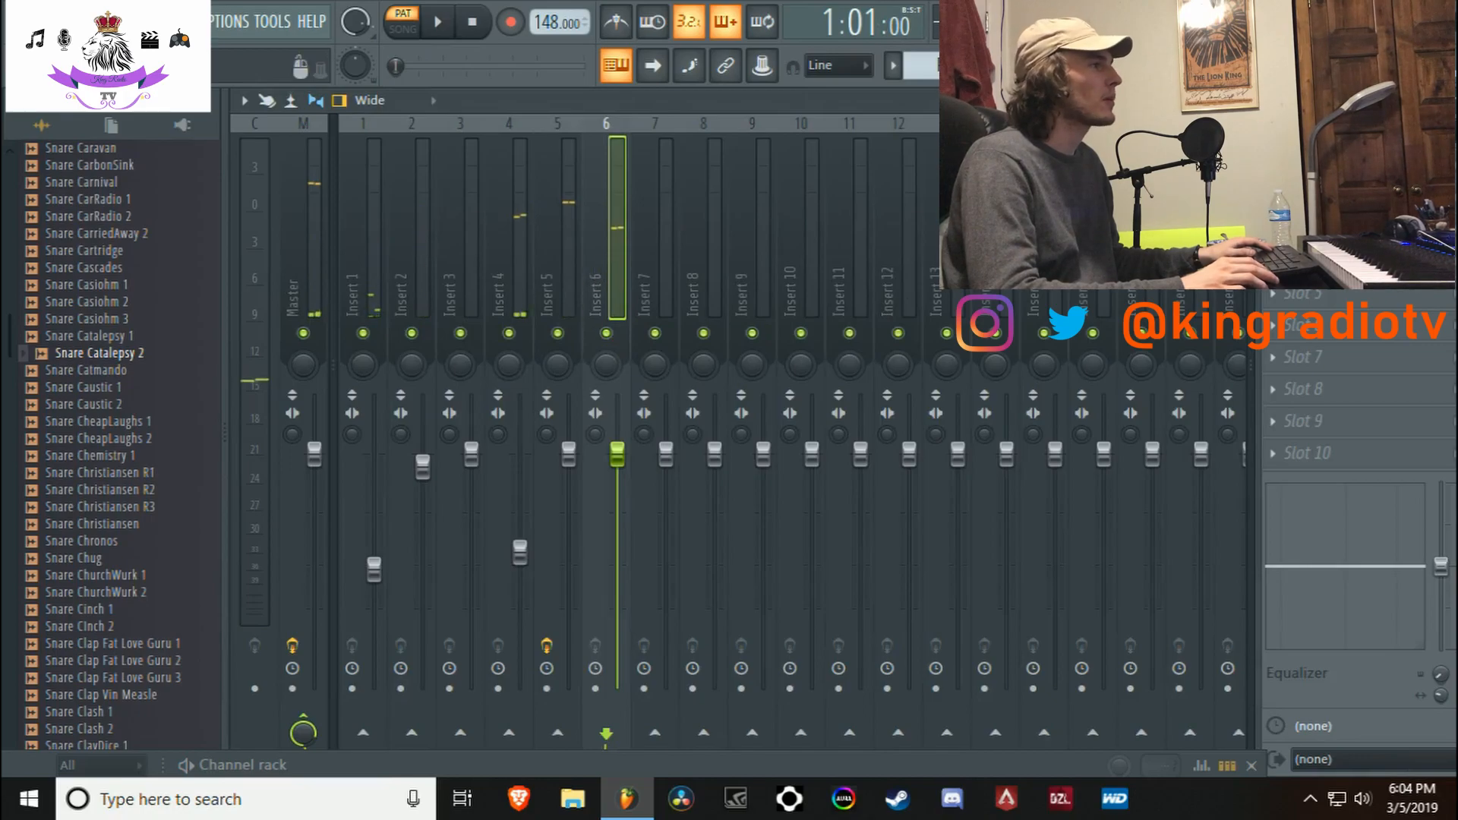
Load Fruity Parametric EQ 2 into the first effect slot of Insert 6
left_click(1274, 166)
mouse_move(1291, 186)
left_click(980, 242)
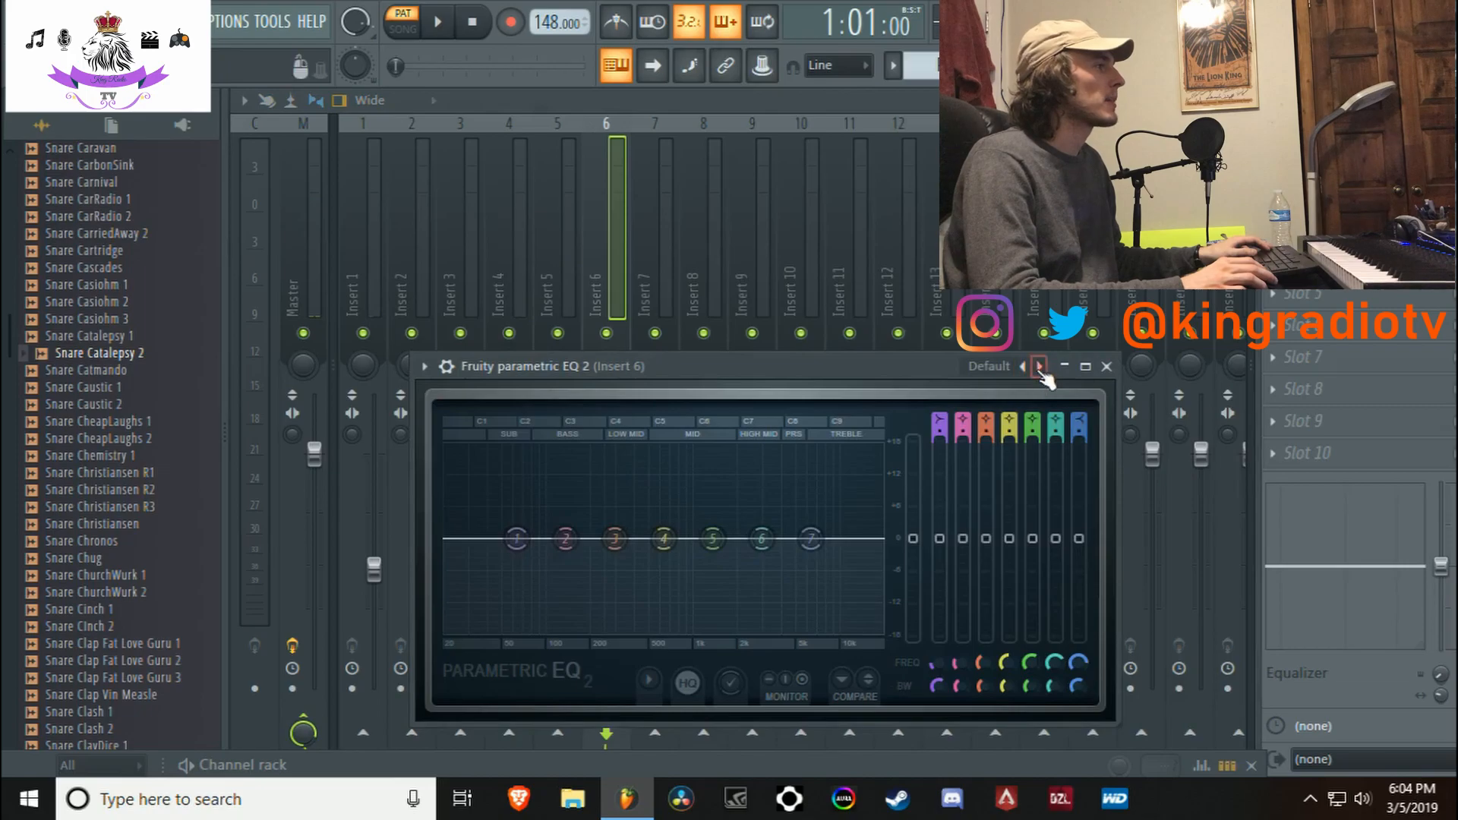
Apply the 20Hz + 18kHz cut preset to Insert 6's EQ and raise its high-pass cutoff to between 200 and 500 Hz
left_click(1040, 366)
left_click_drag(443, 541, 635, 540)
key("space")
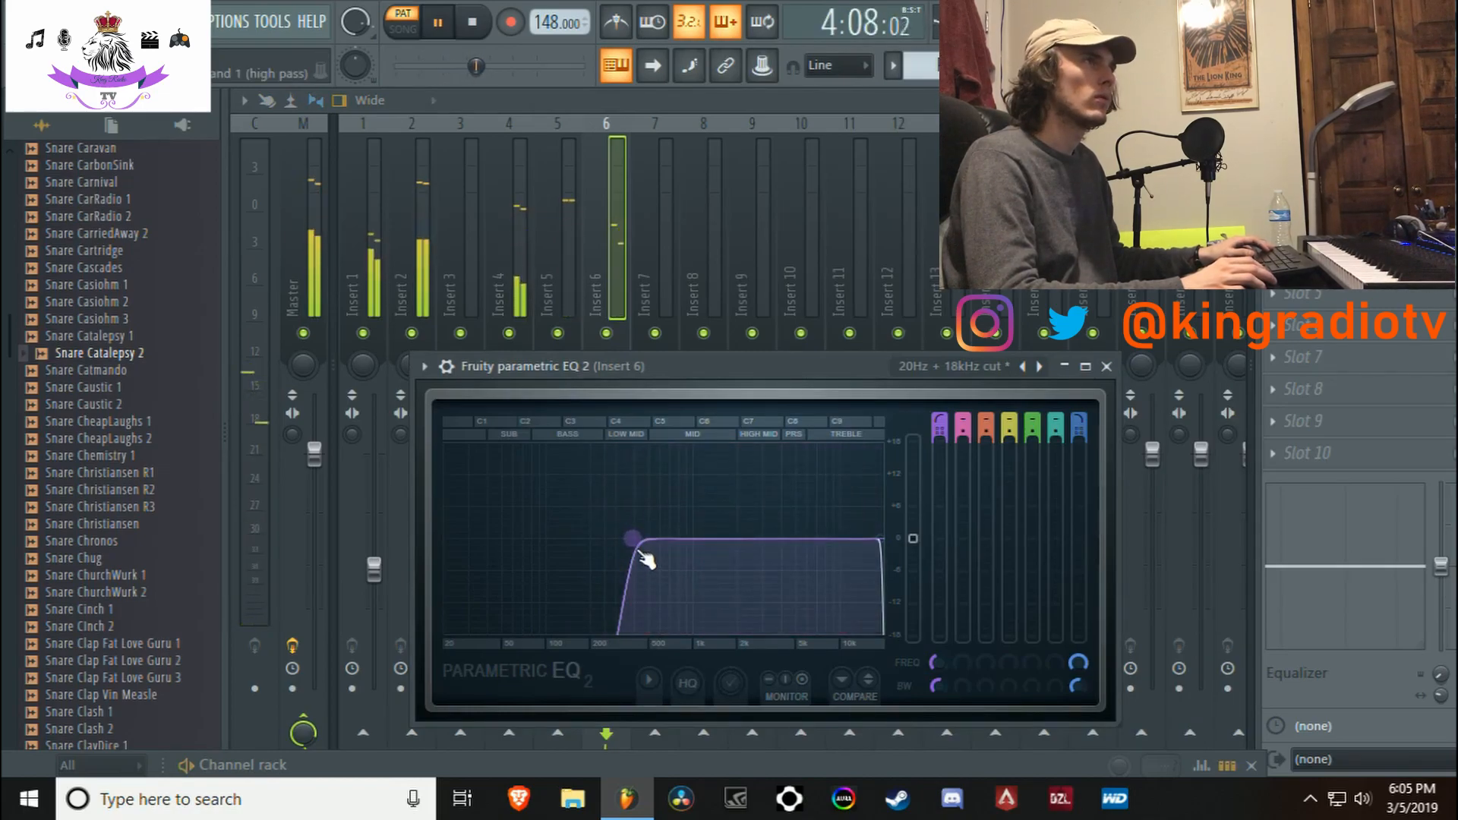
left_click_drag(645, 560, 650, 559)
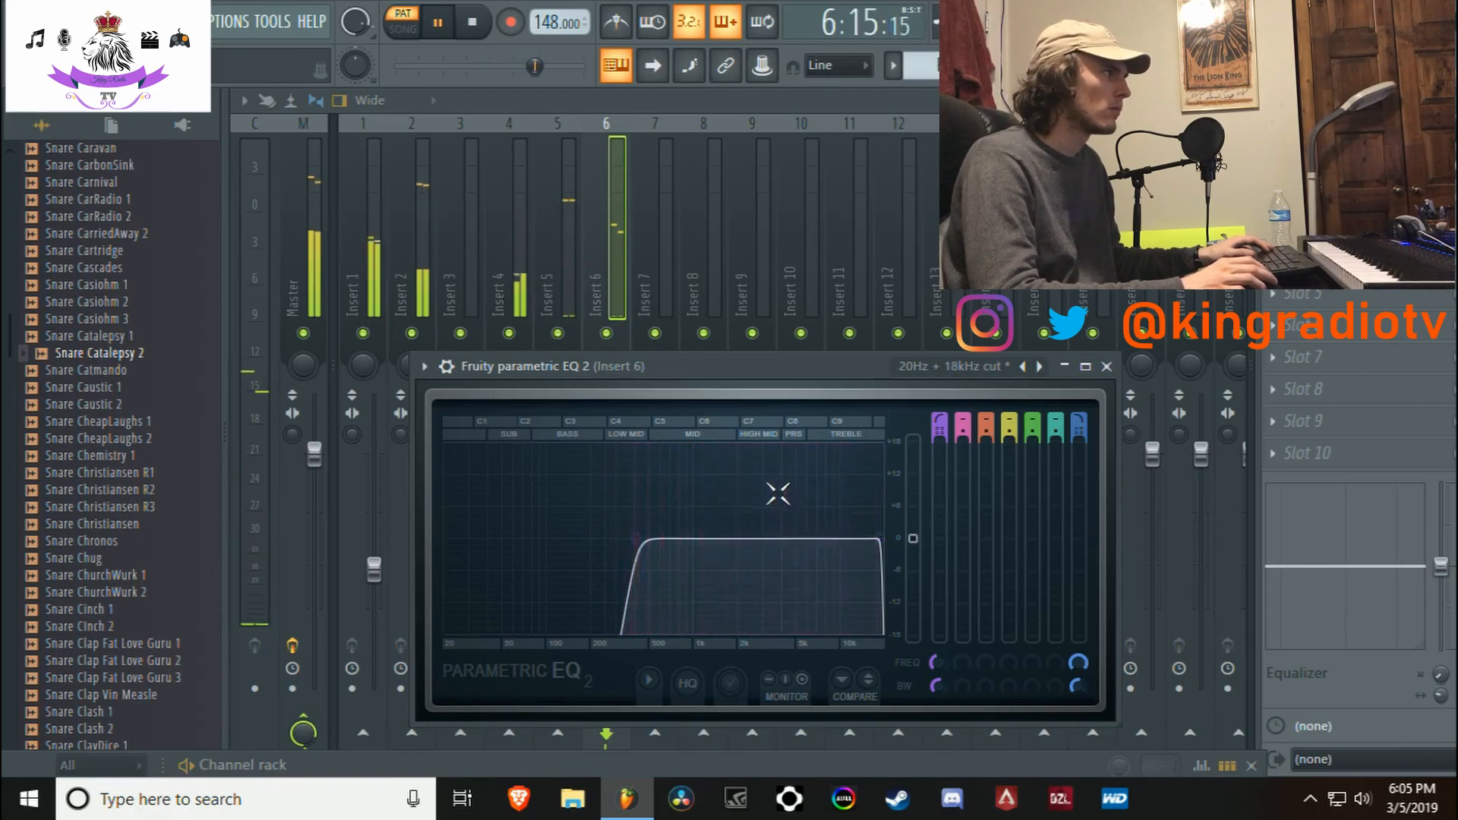
left_click(1106, 367)
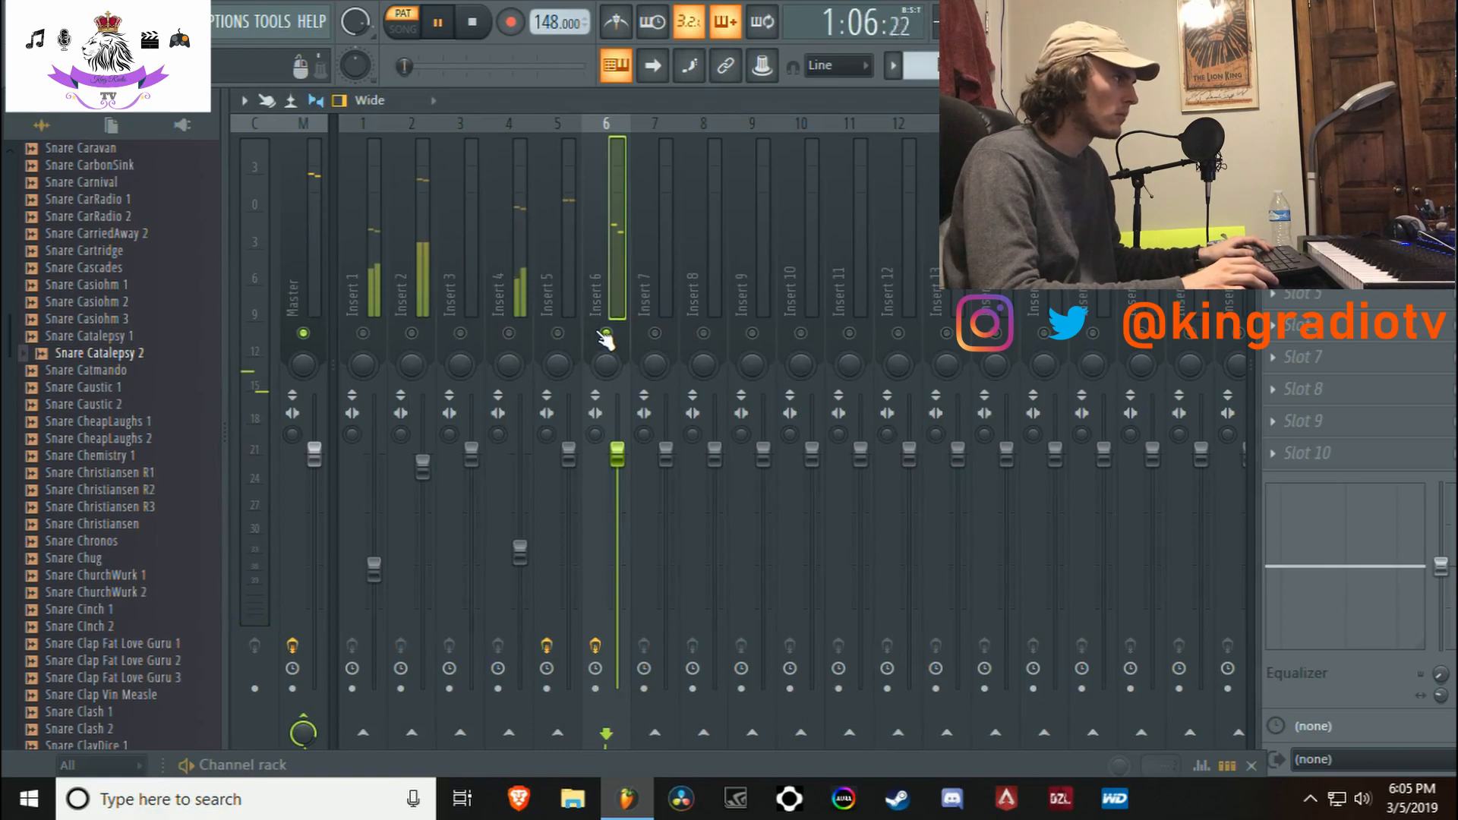
Take Insert 6 out of solo and load Fruity Reeverb 2 into its next empty effect slot
key("space")
right_click(606, 334)
key("space")
key("space")
left_click(1273, 165)
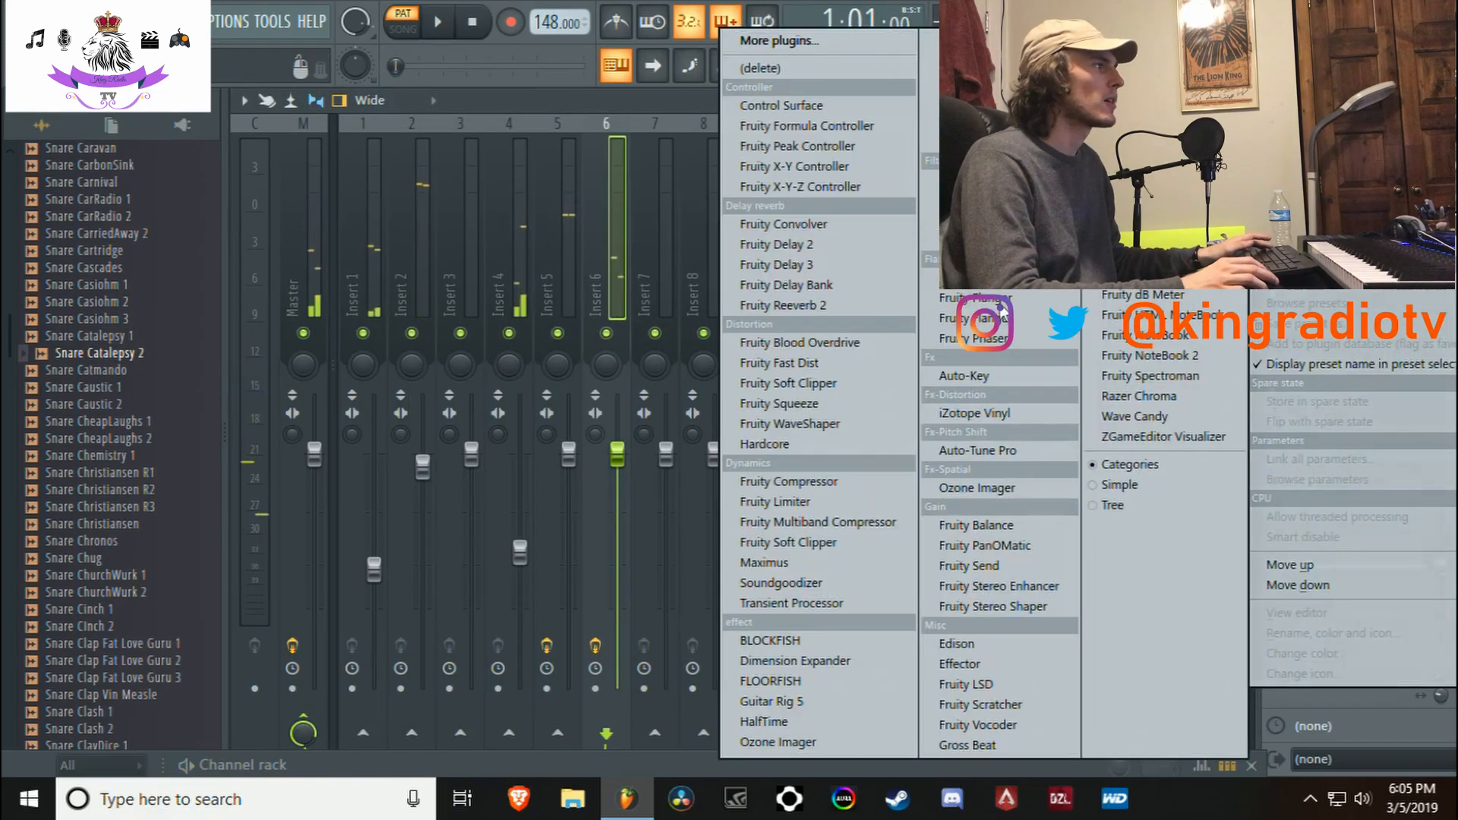
left_click(789, 304)
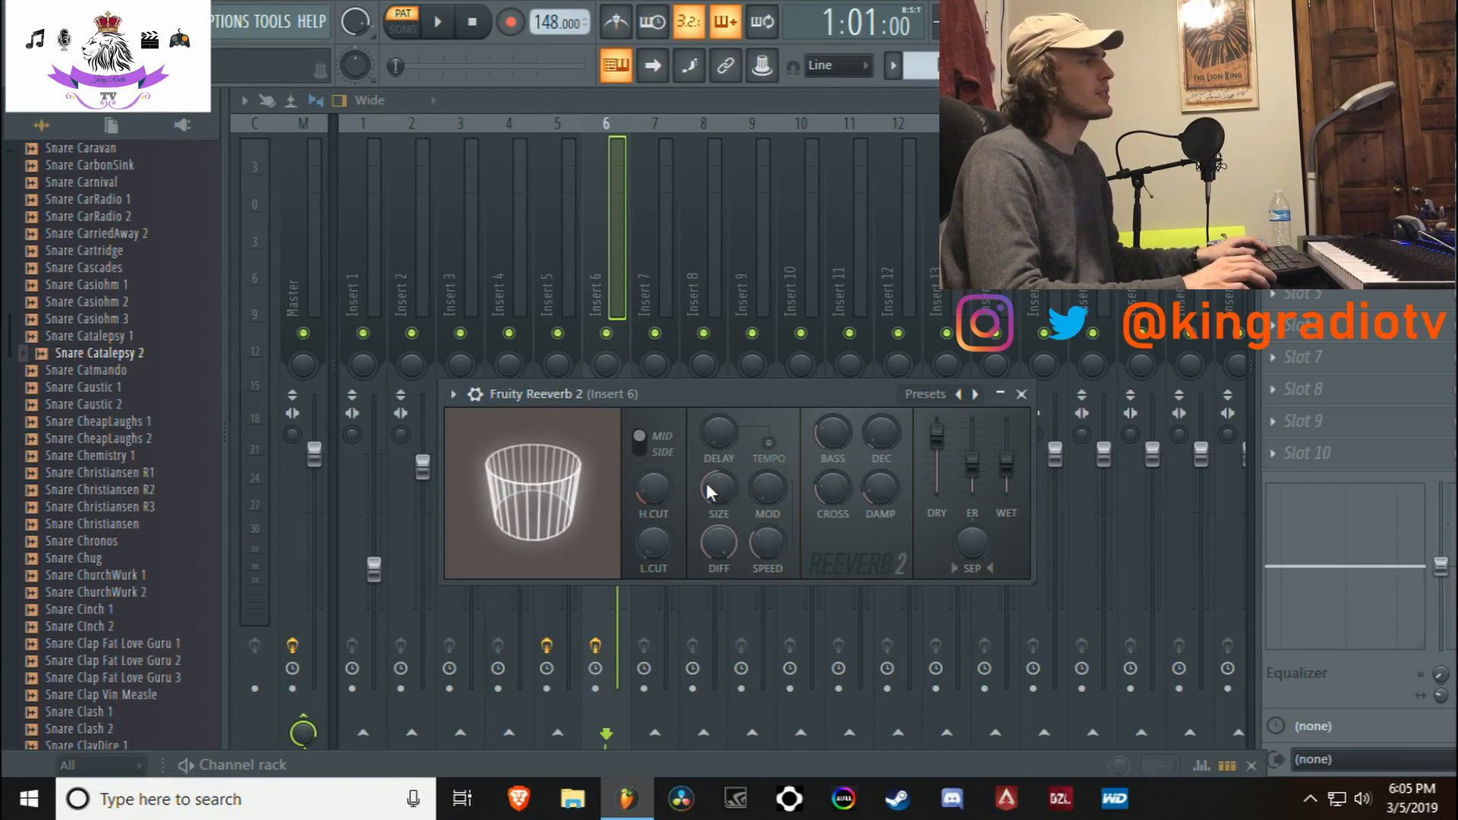
With the pattern playing, raise the reverb's wet level to near maximum and adjust its high cut, low cut and room size
key("space")
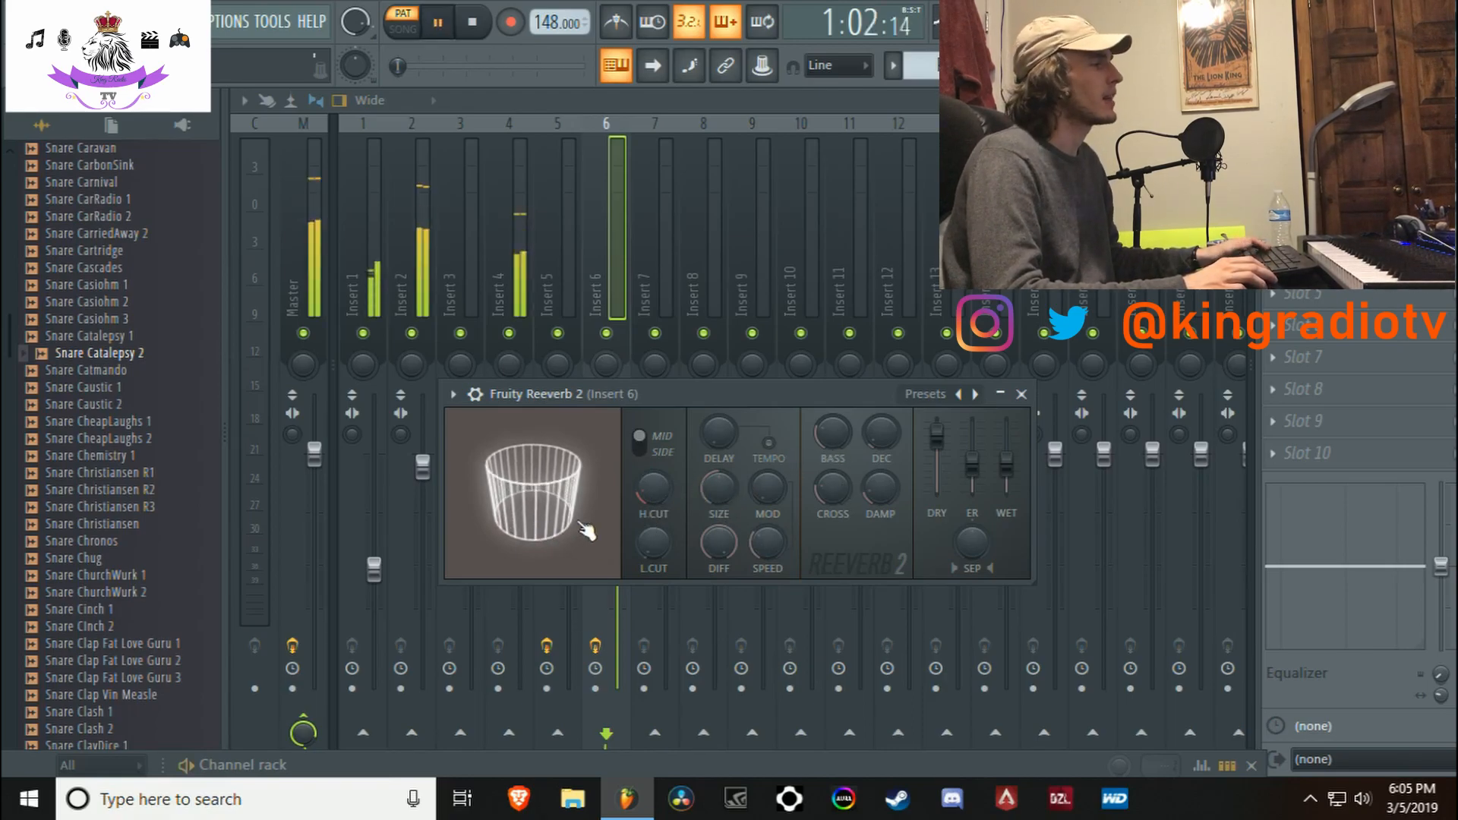
left_click_drag(640, 494, 644, 485)
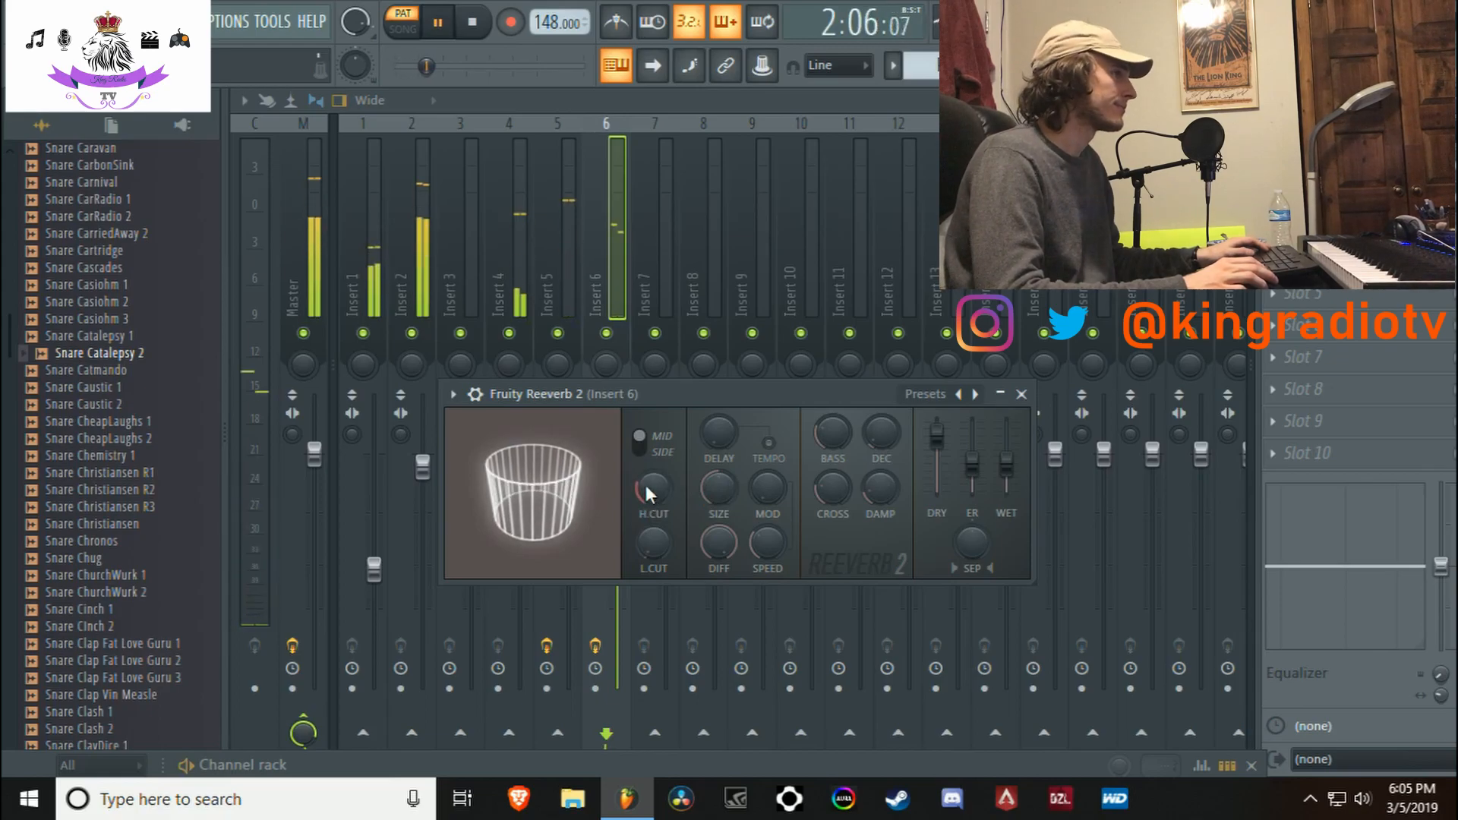
left_click_drag(1006, 461, 1008, 434)
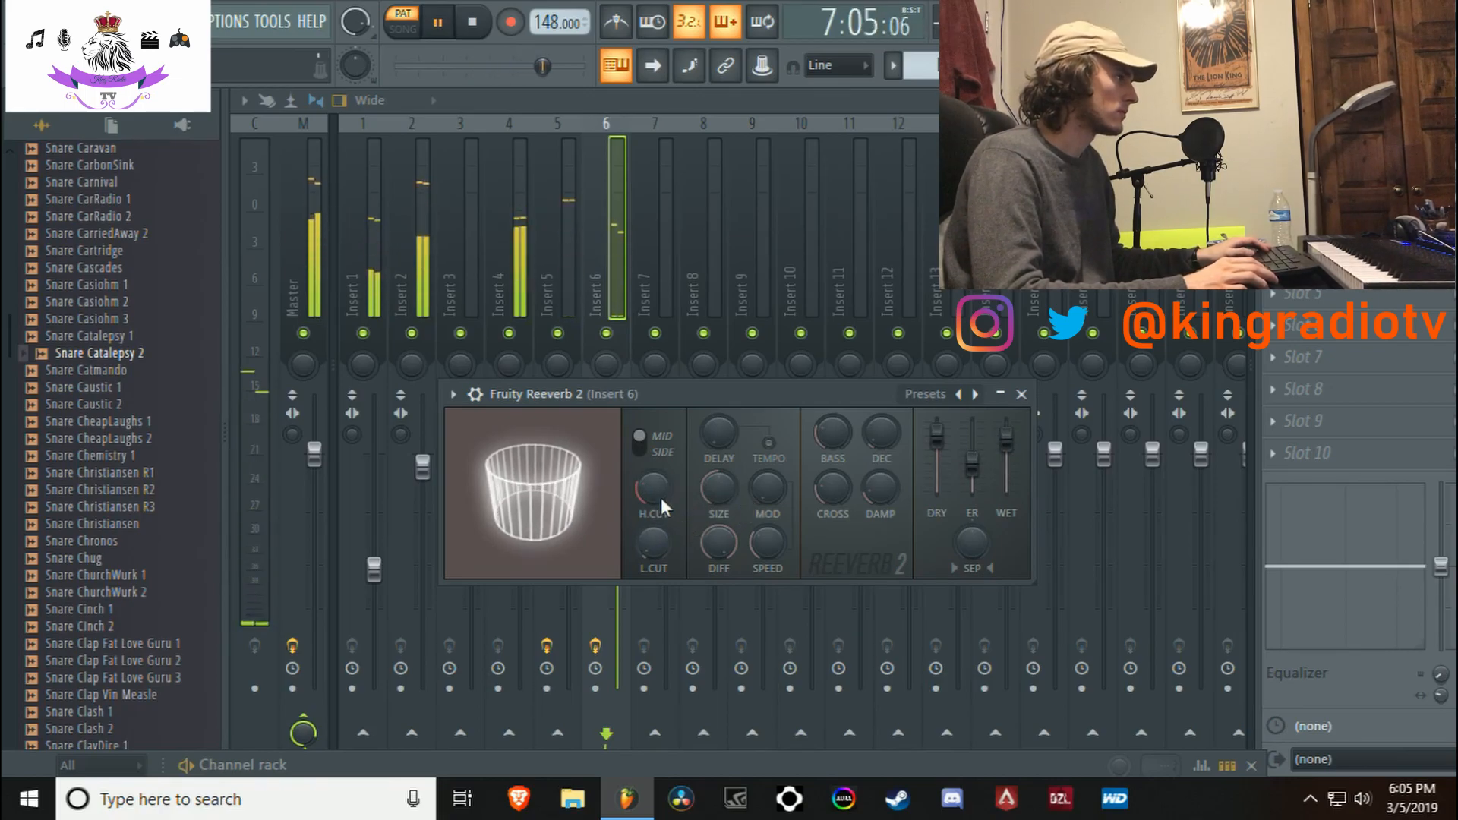
left_click_drag(655, 543, 650, 535)
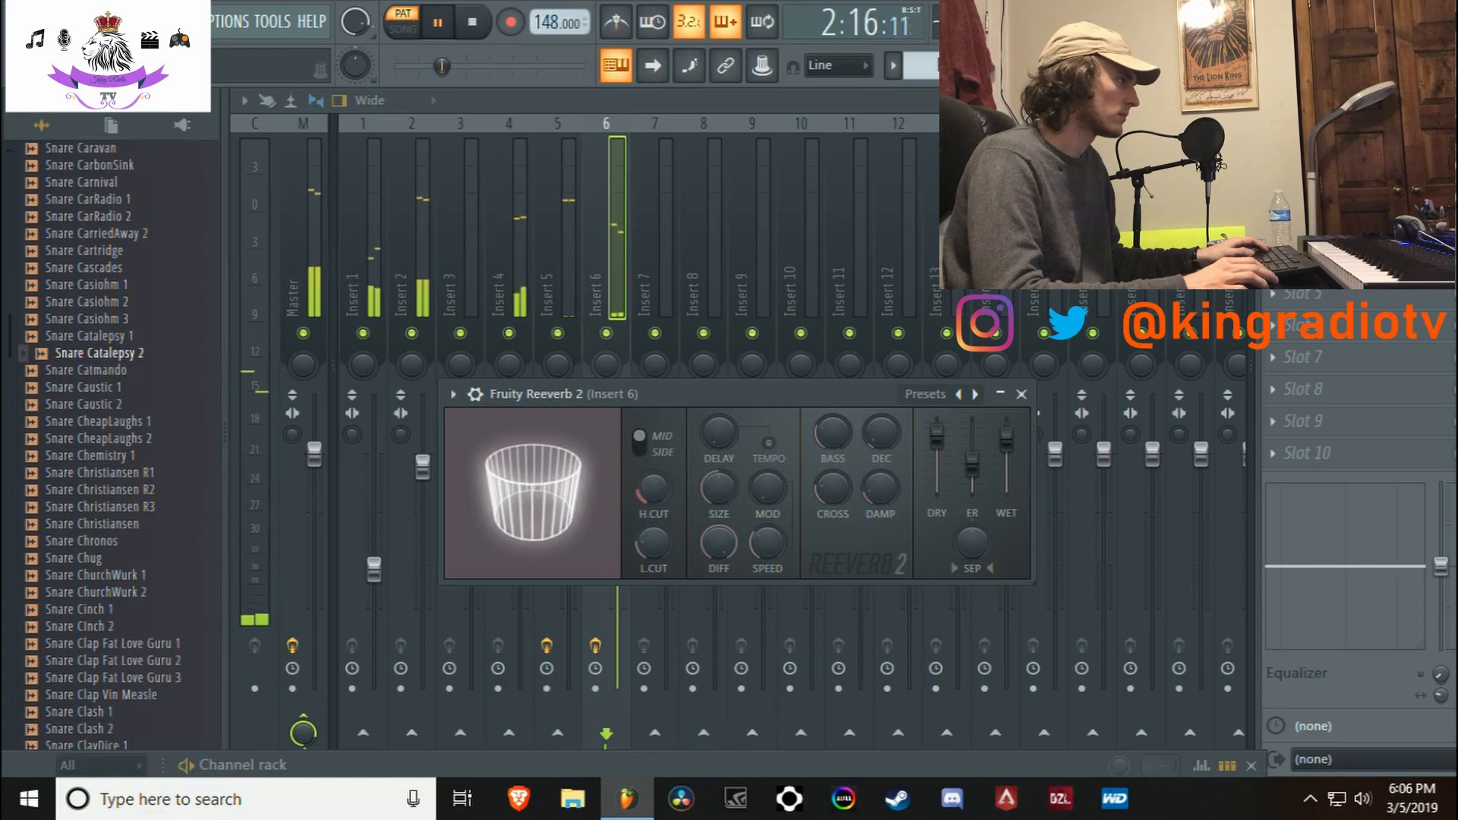
left_click_drag(713, 494, 718, 490)
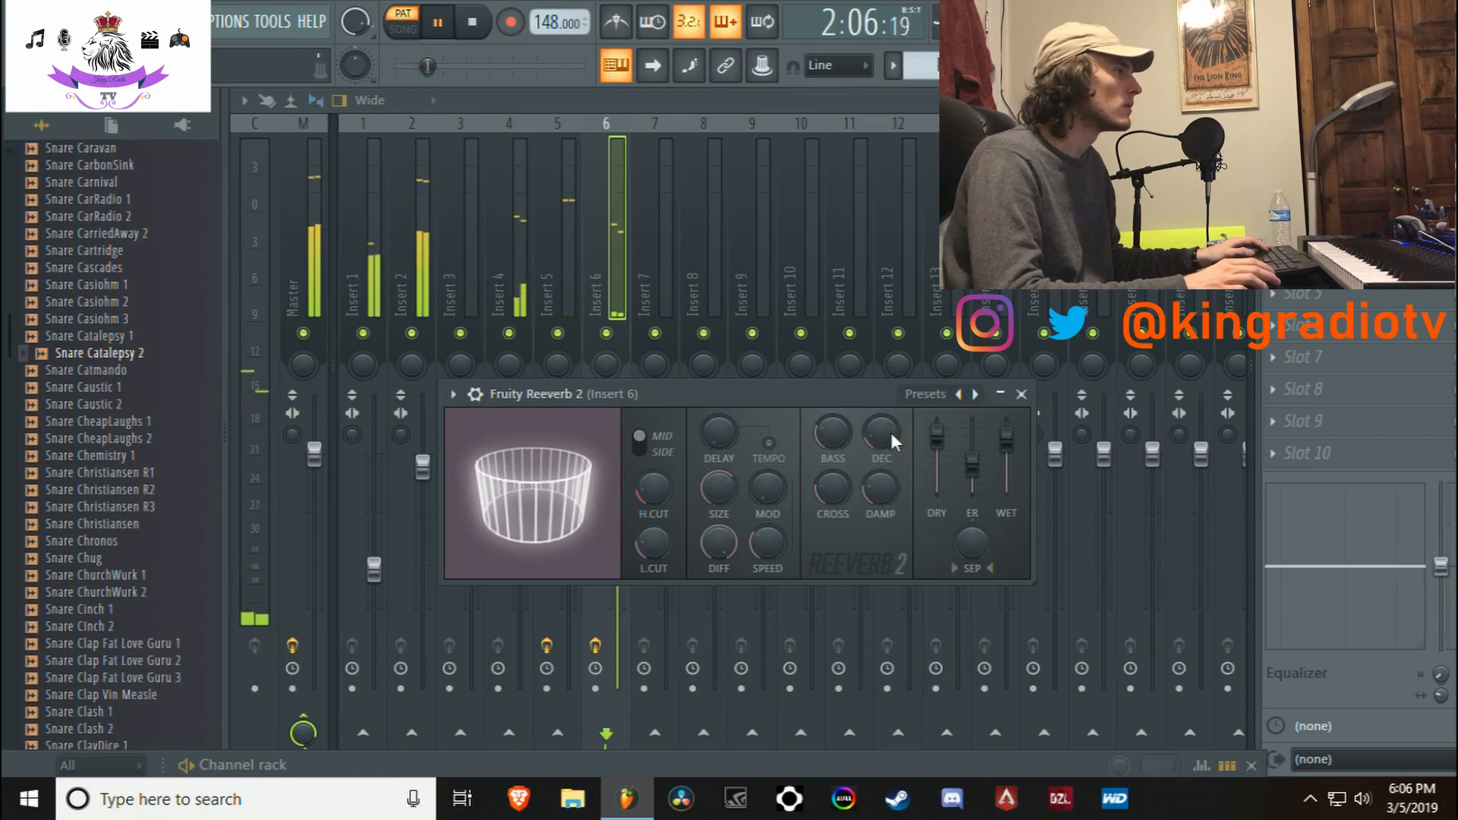
left_click(1021, 393)
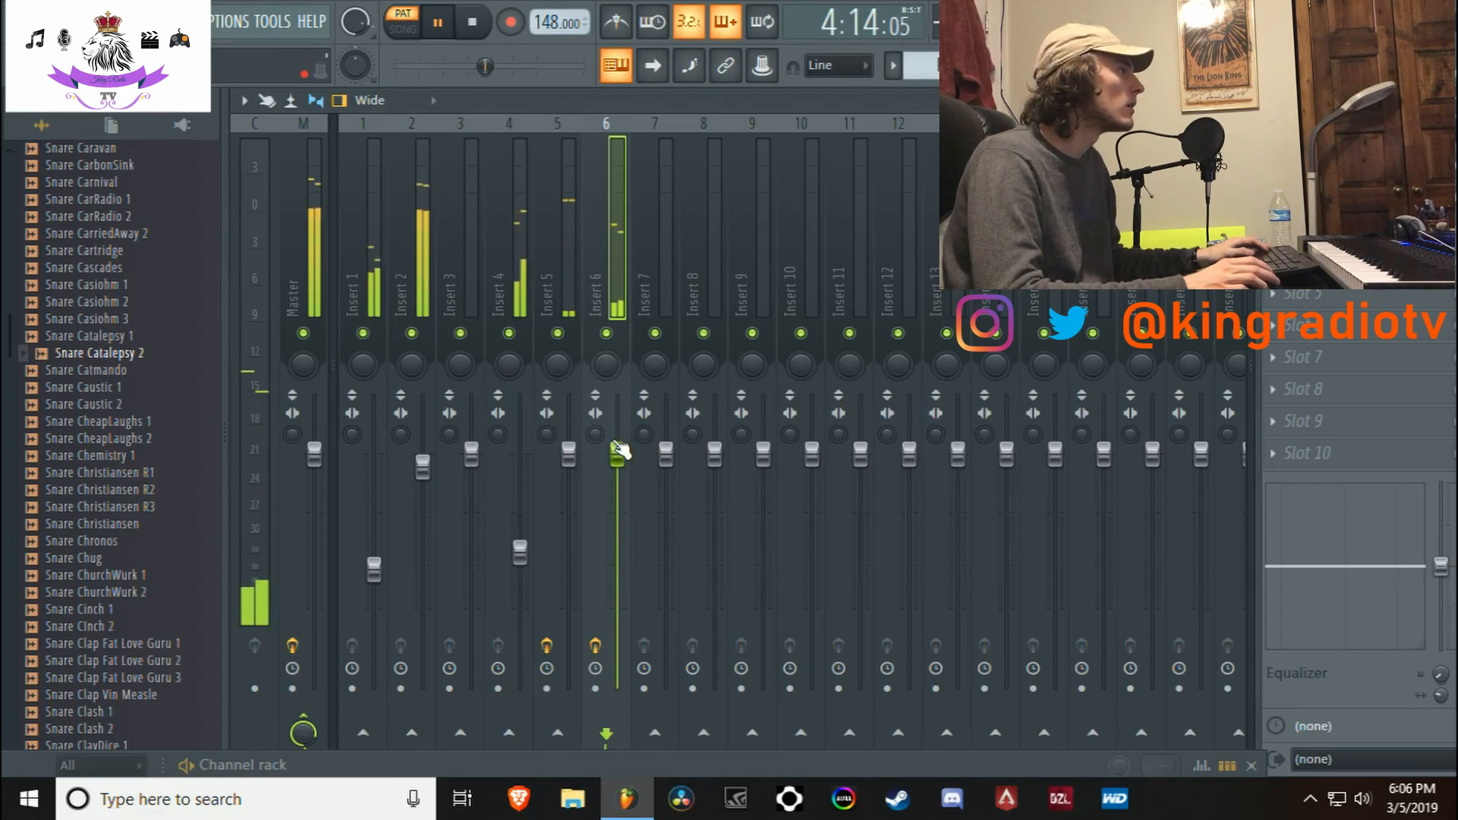
key("space")
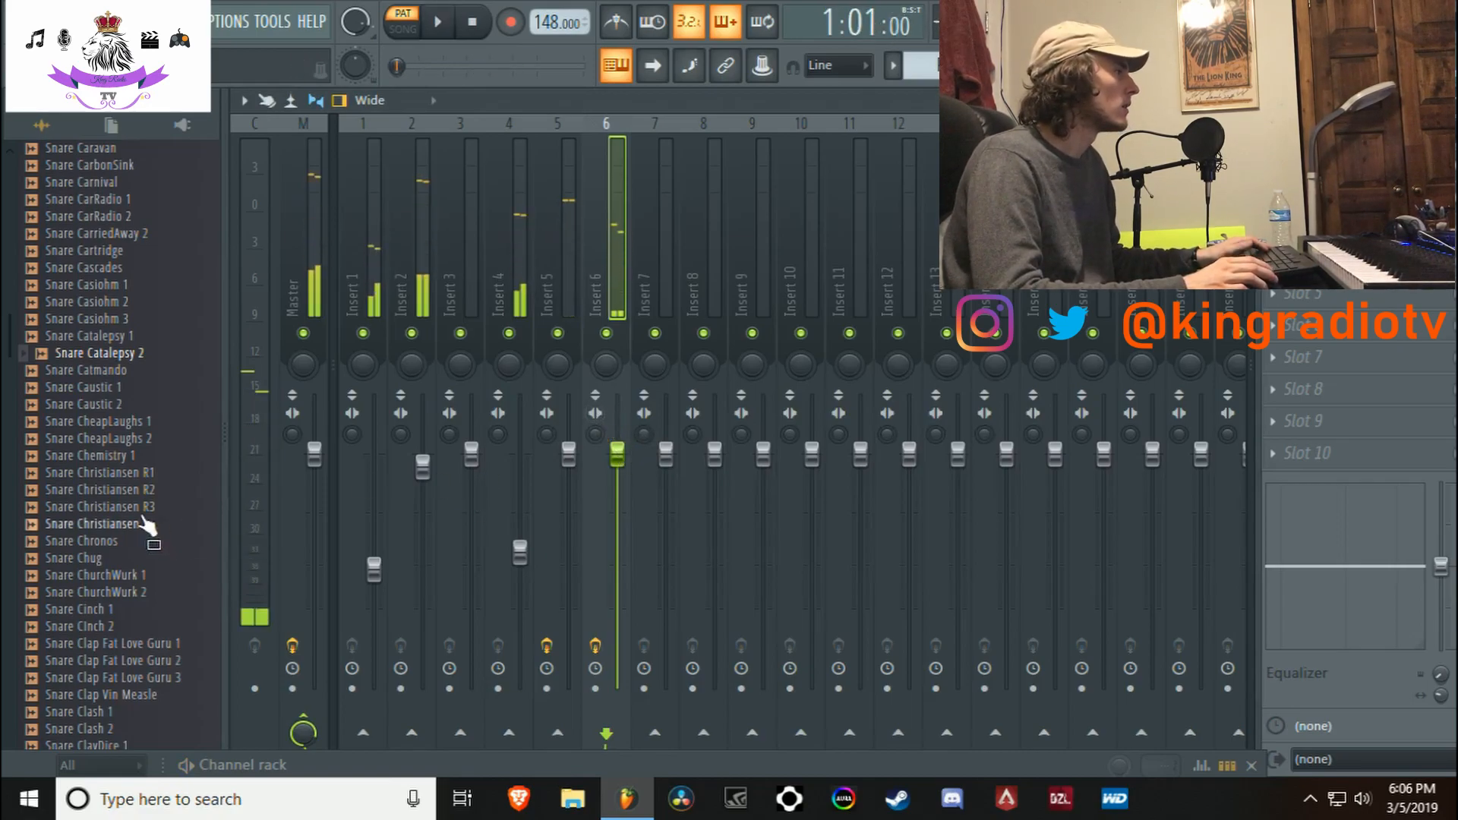
scroll(107, 466, "down", 15)
key("F6")
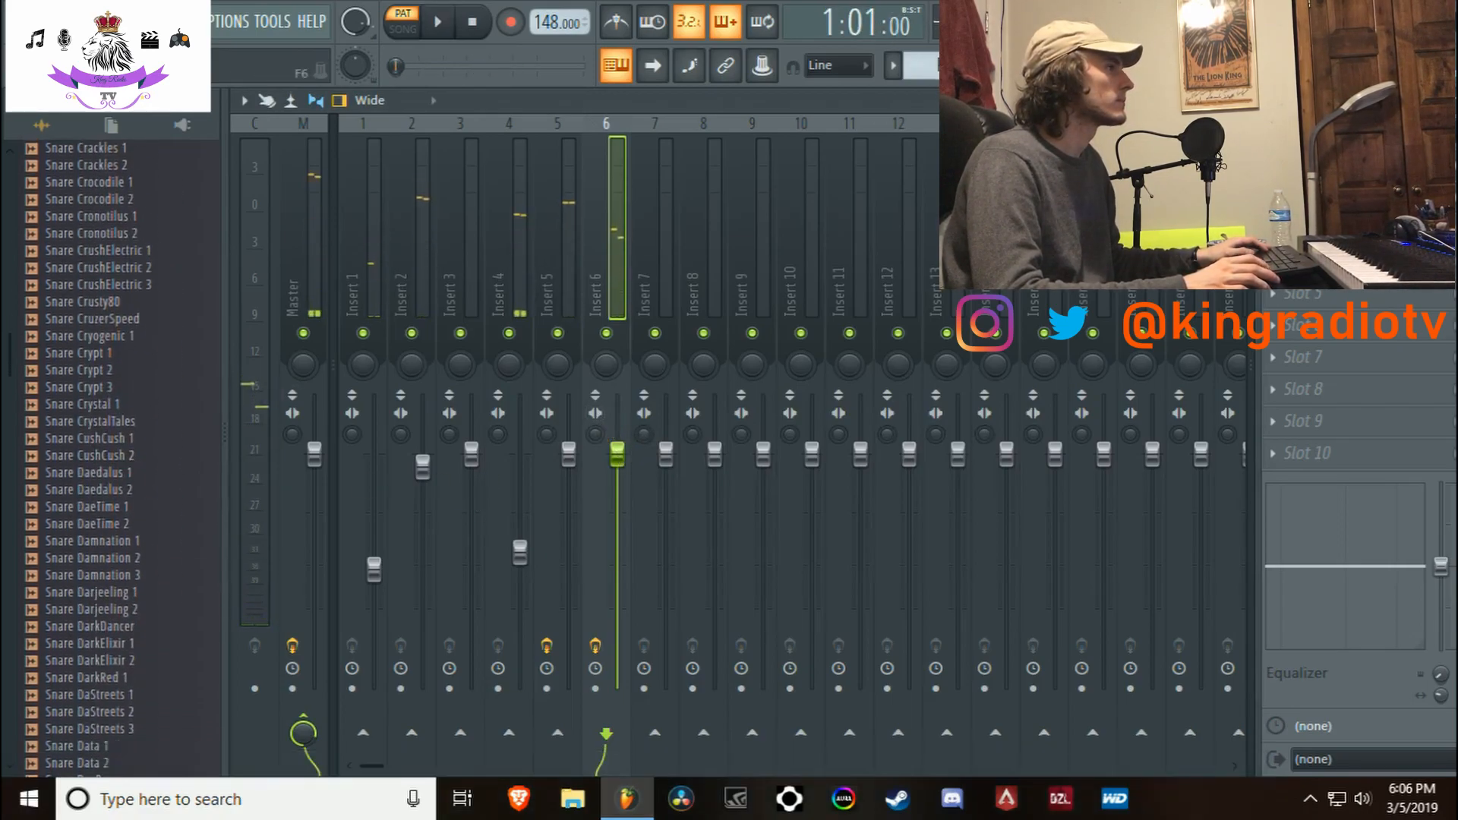
key("F6")
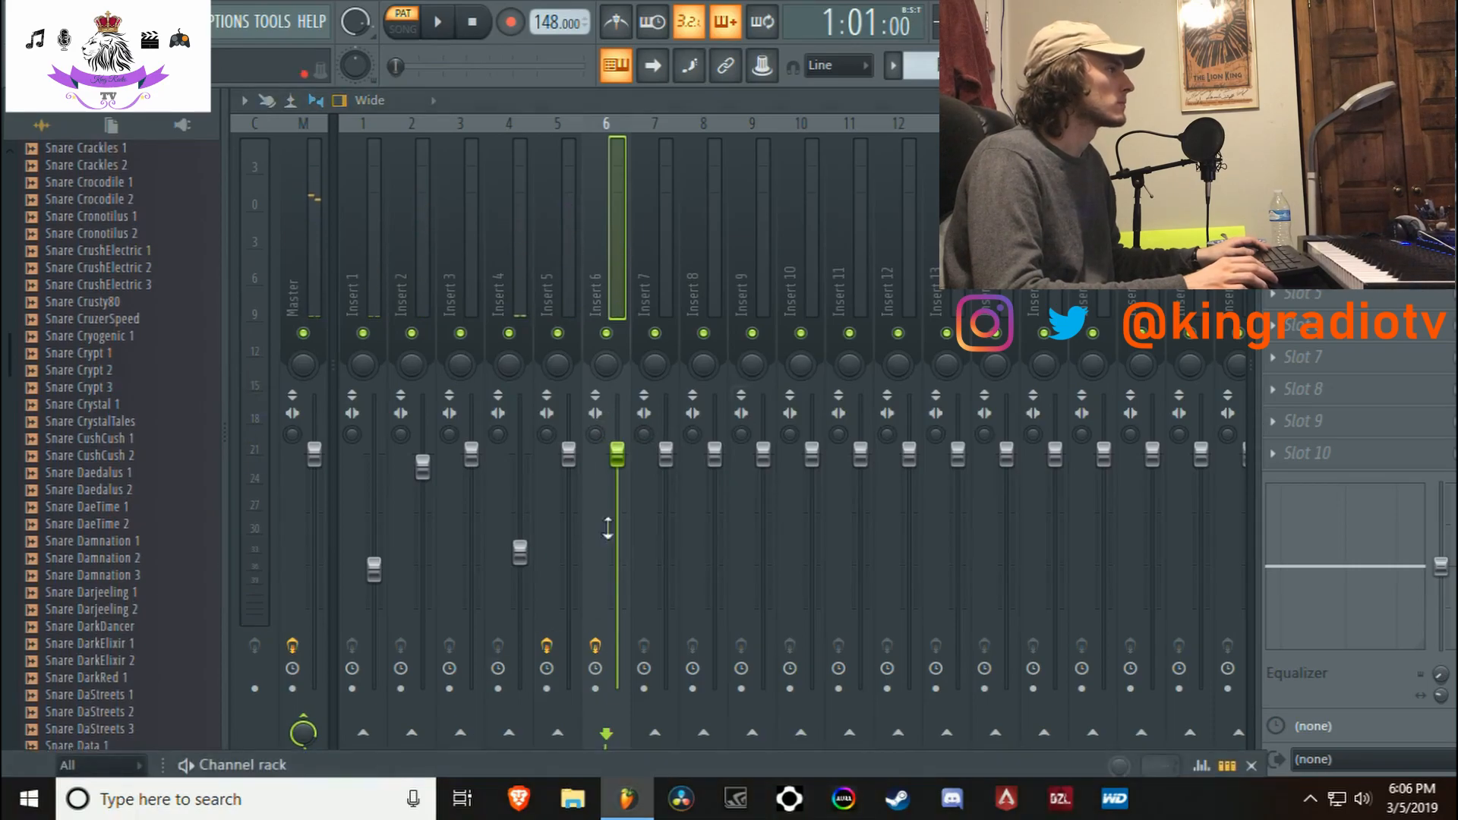
left_click(543, 773)
left_click_drag(551, 180, 302, 790)
left_click(435, 212)
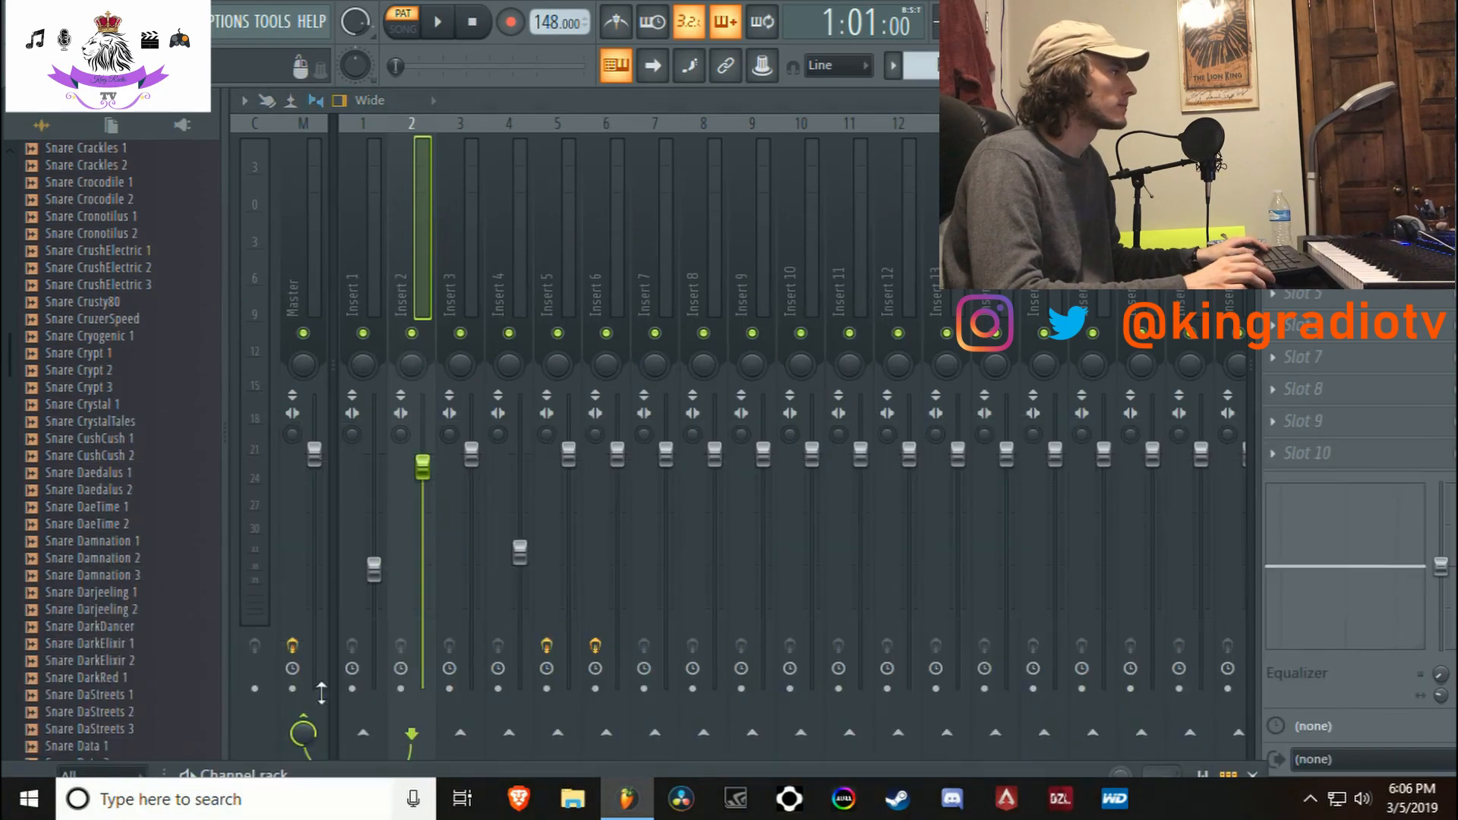
left_click(379, 271)
Browse further down the snare samples, audition Snare Dubroots and play the pattern
scroll(9, 586, "down", 10)
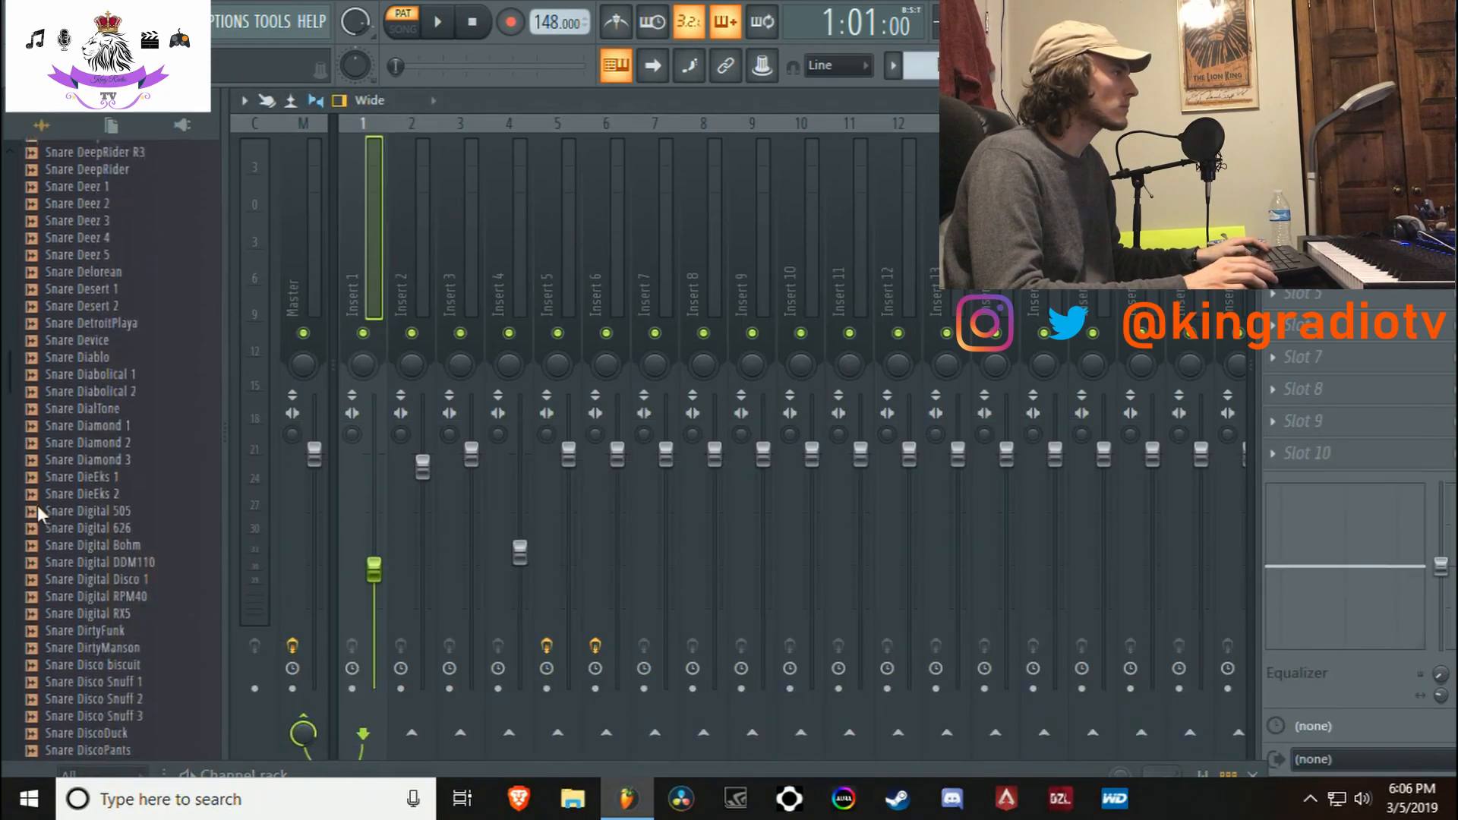
left_click(82, 406)
left_click(65, 523)
key("space")
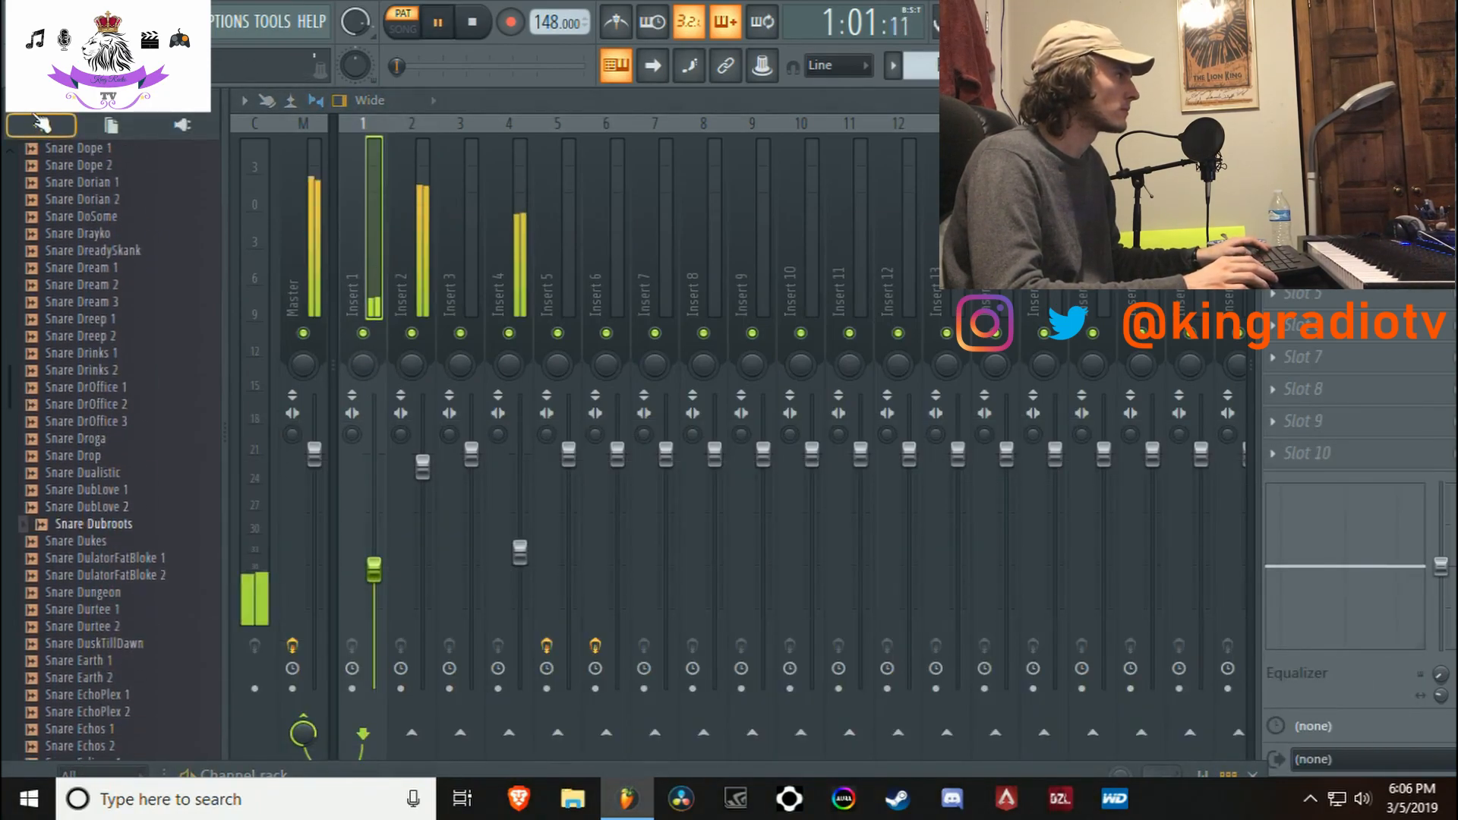
Collapse the browser's open folders and expand Drum Kits under Packs to show the list of kits
left_click(41, 126)
left_click(76, 372)
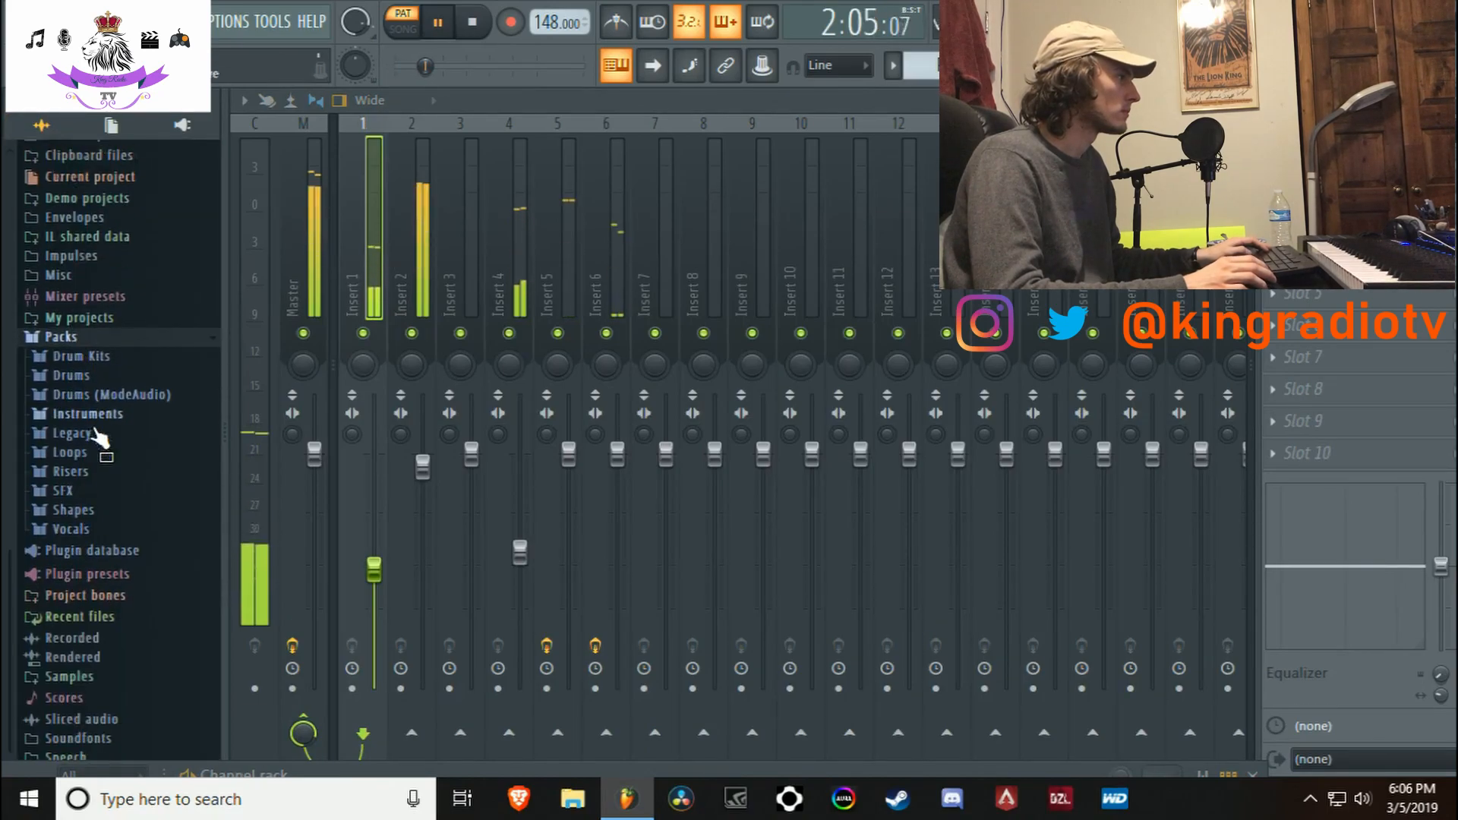
left_click(106, 328)
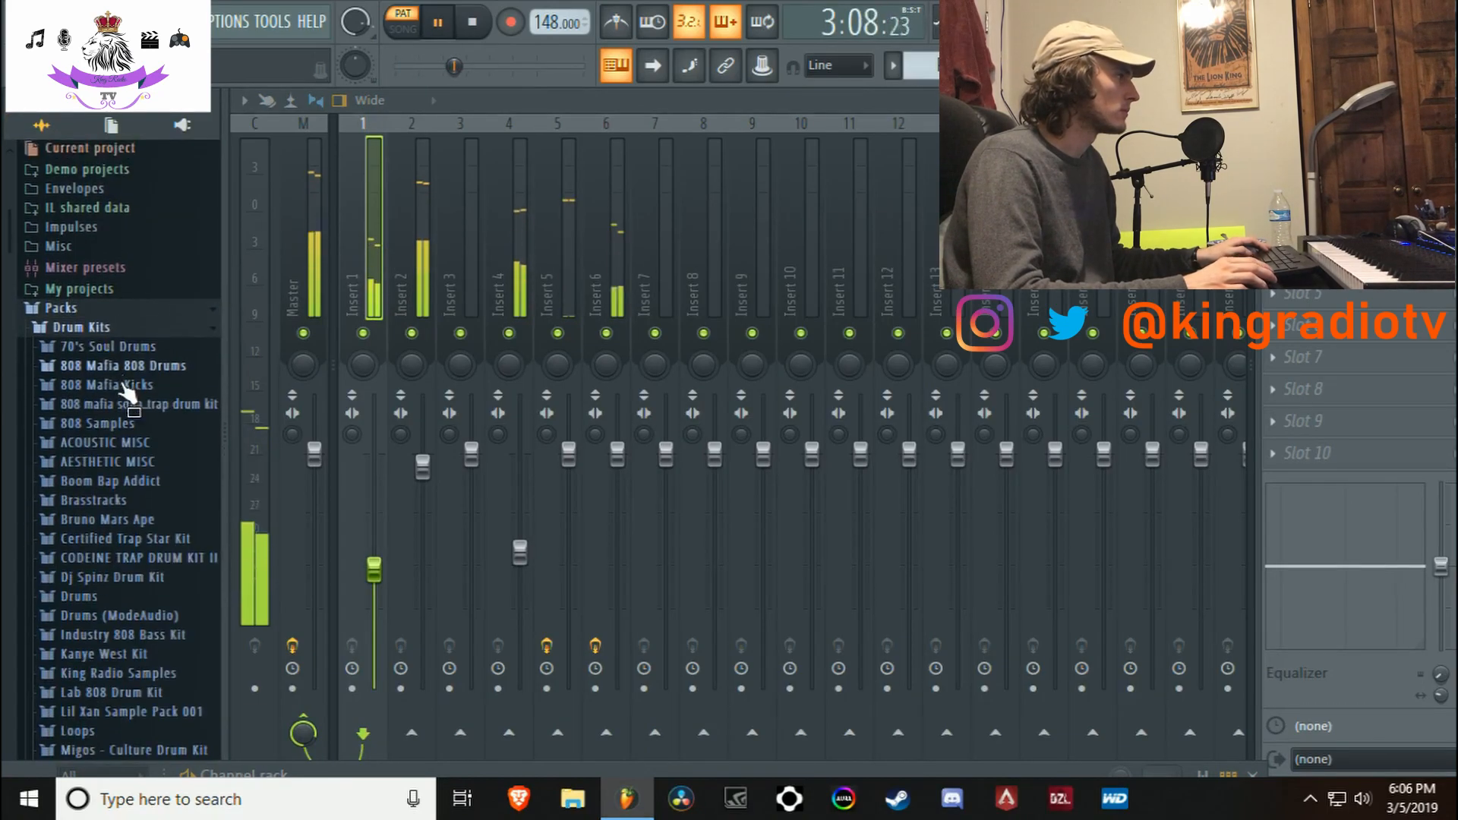
scroll(117, 422, "down", 5)
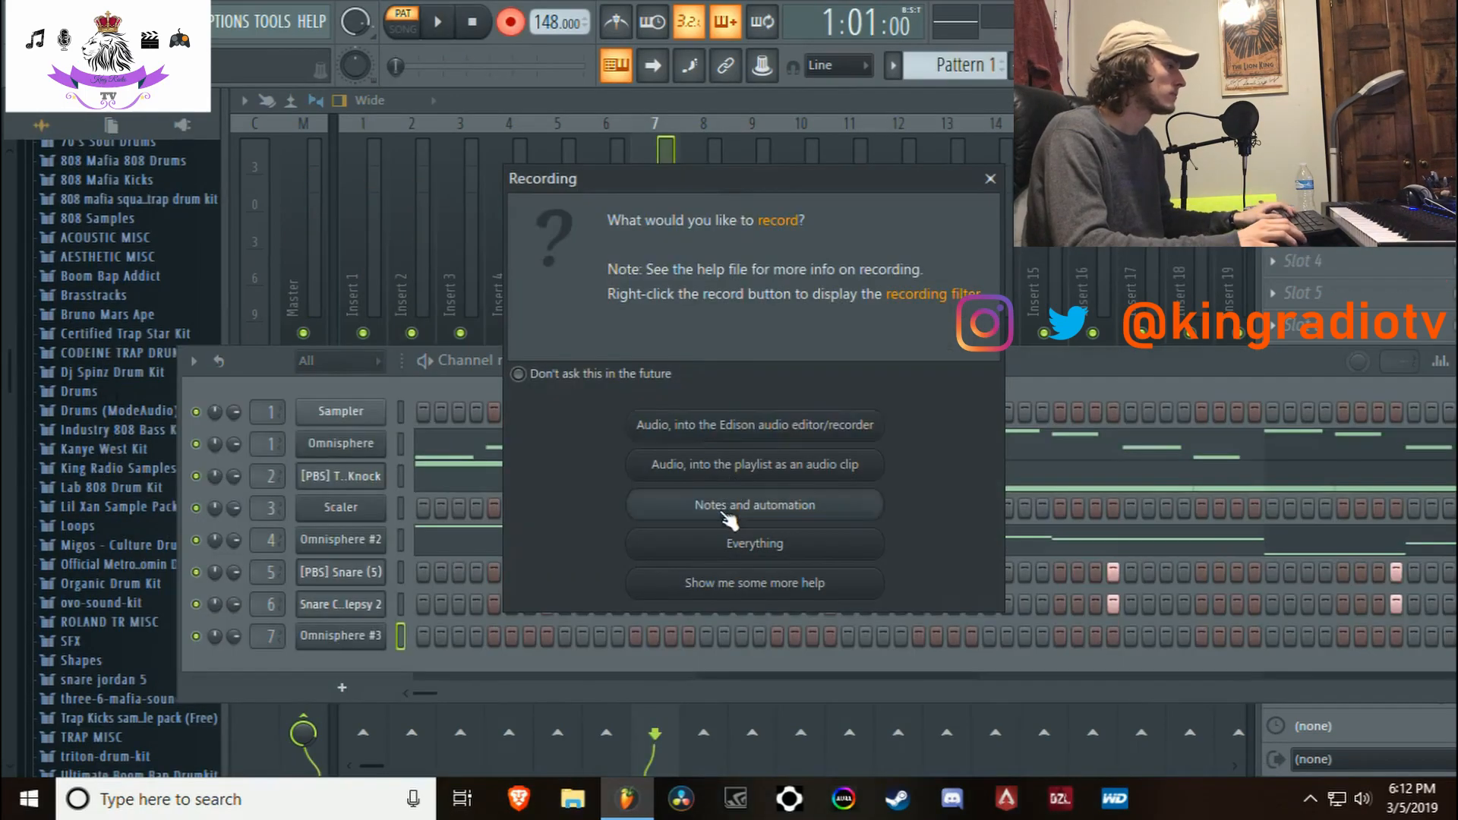
Record a performance as notes and automation for Omnisphere #3 in Pattern 1
left_click(723, 514)
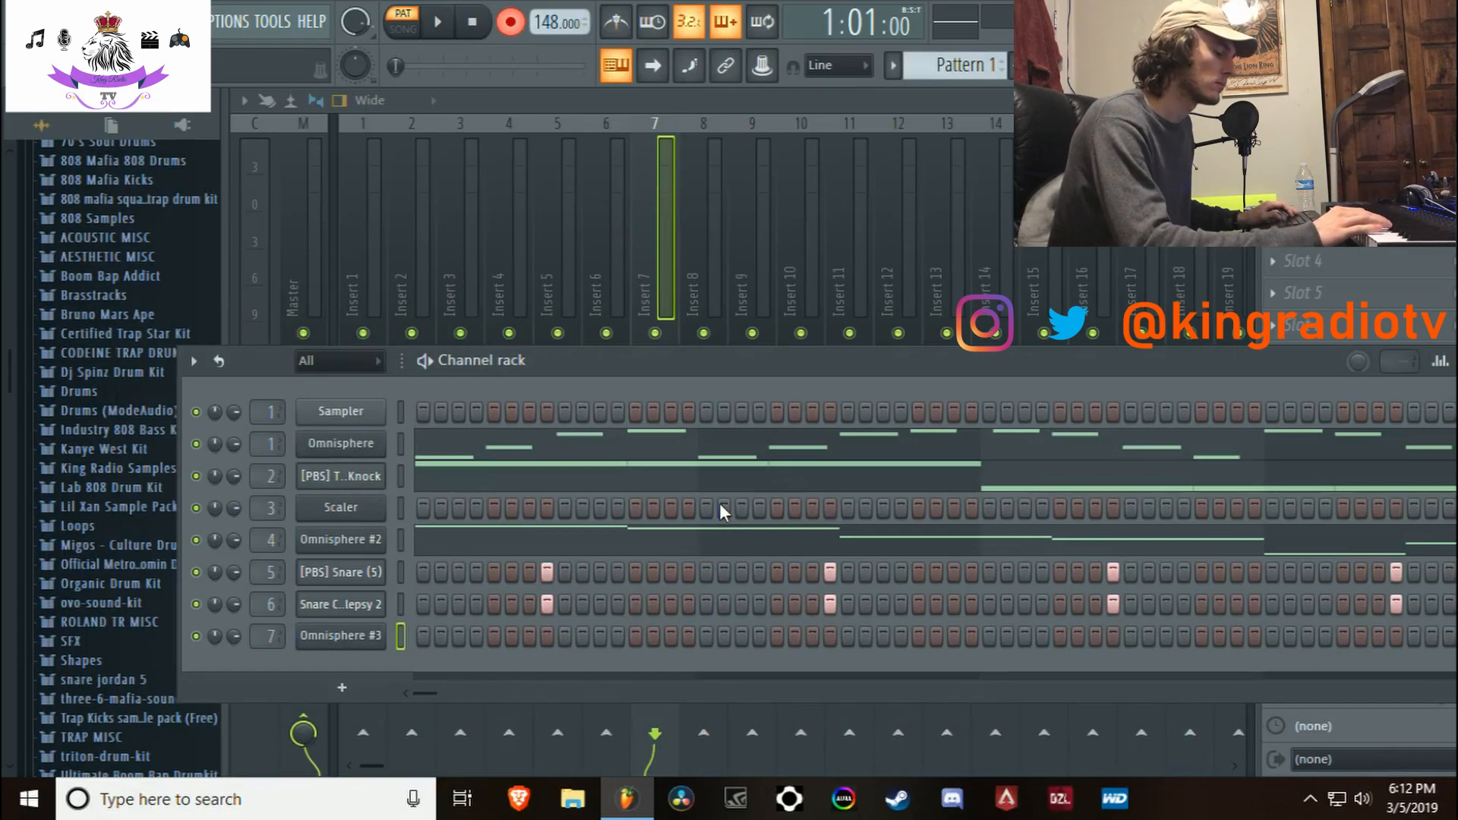
key("space")
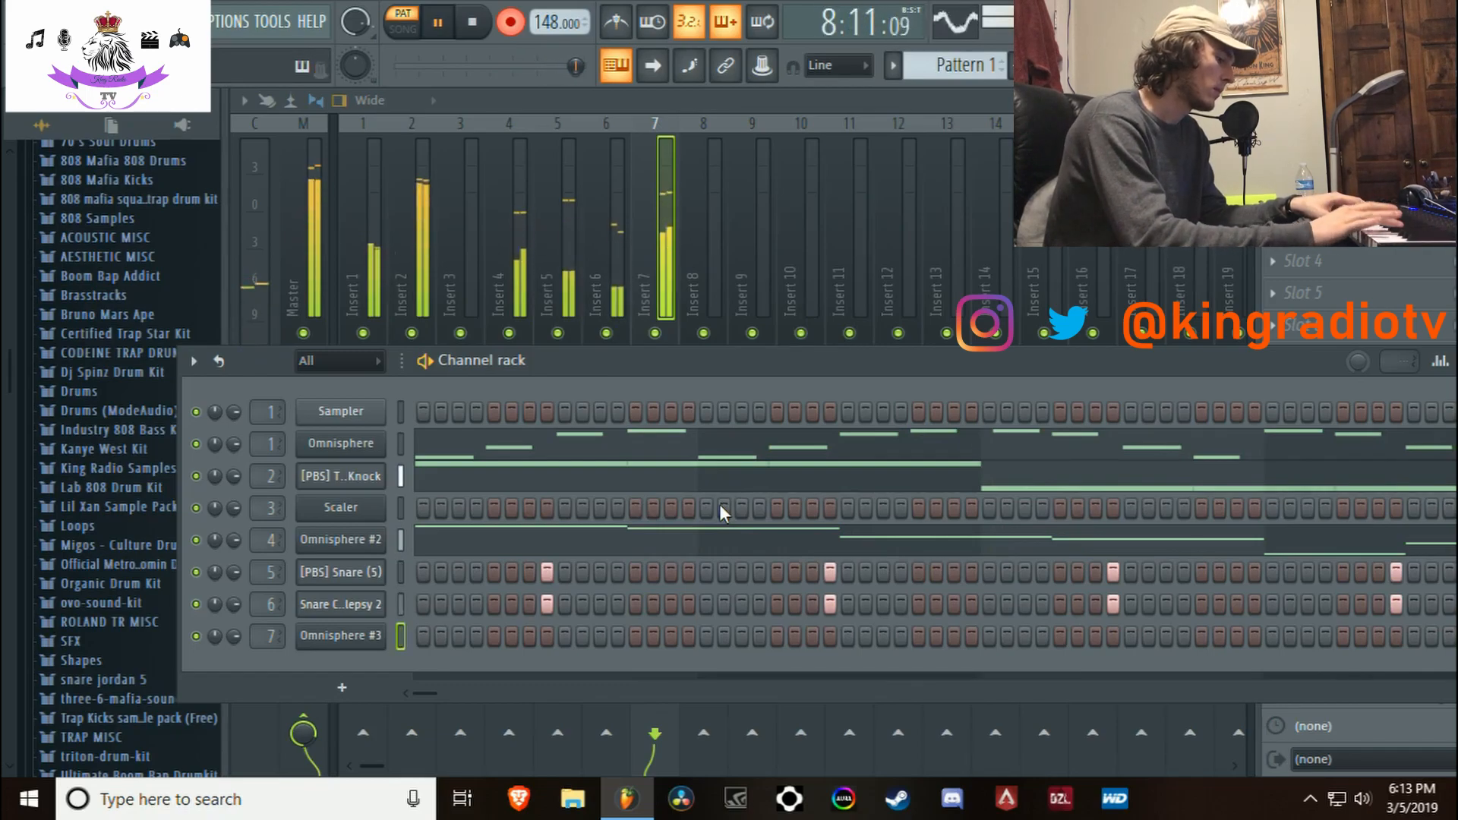
key("space")
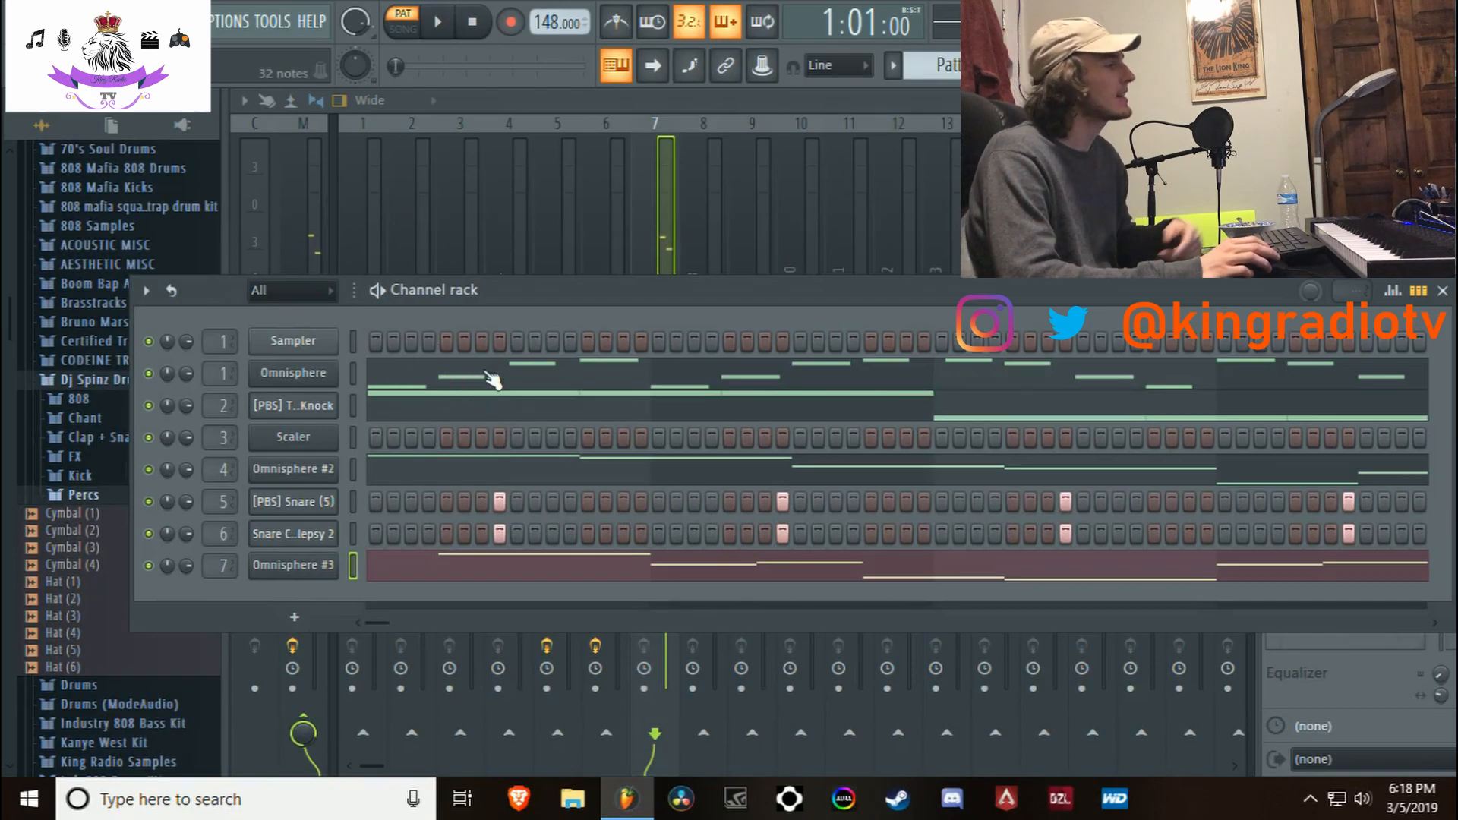
Audition Hat (6) from the Dj Spinz kit's Percs folder over the pattern and add it as a channel below Omnisphere #3
key("space")
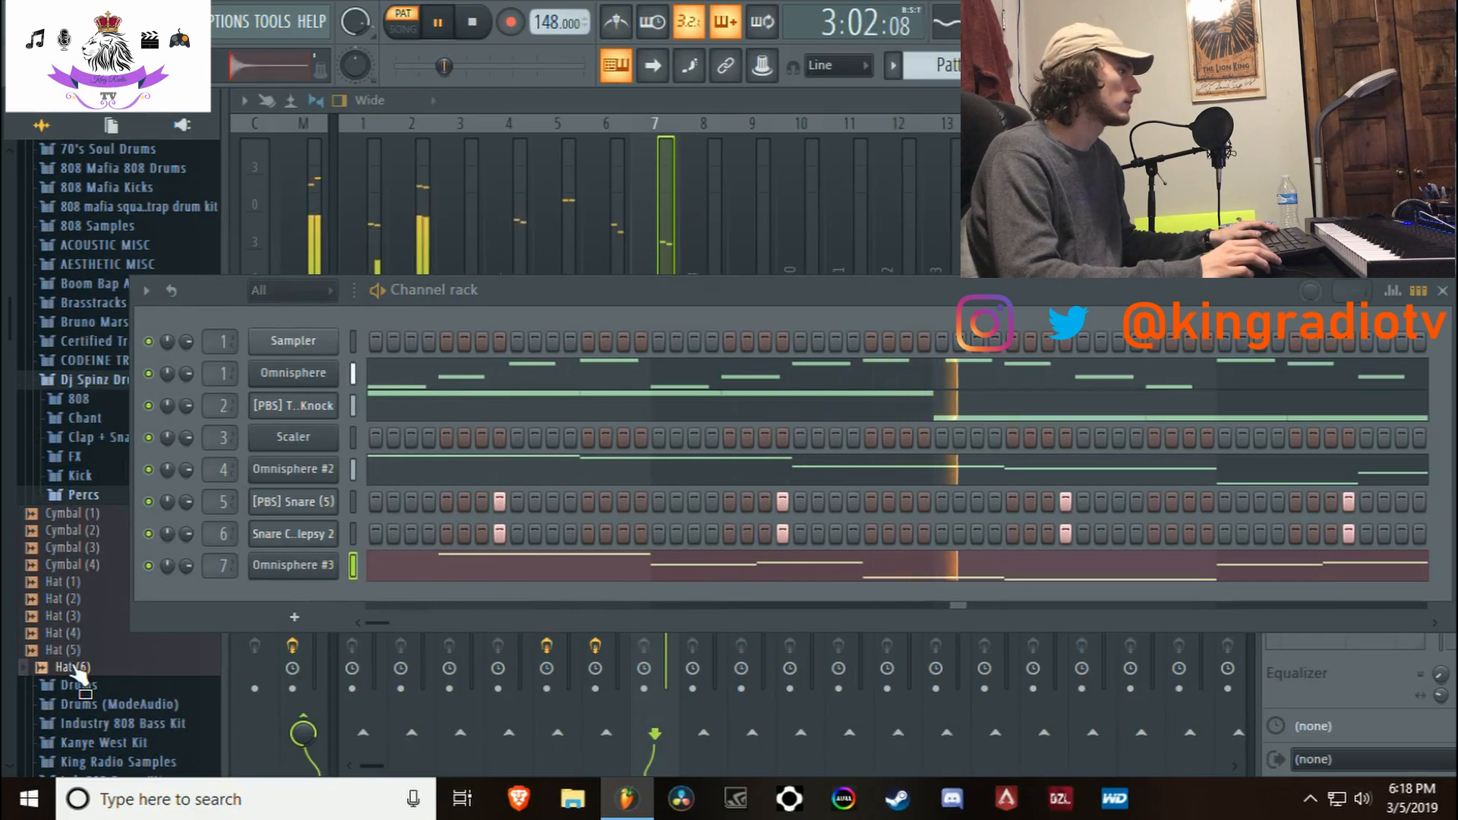
left_click_drag(82, 678, 211, 596)
key("space")
left_click(292, 599)
right_click(376, 710)
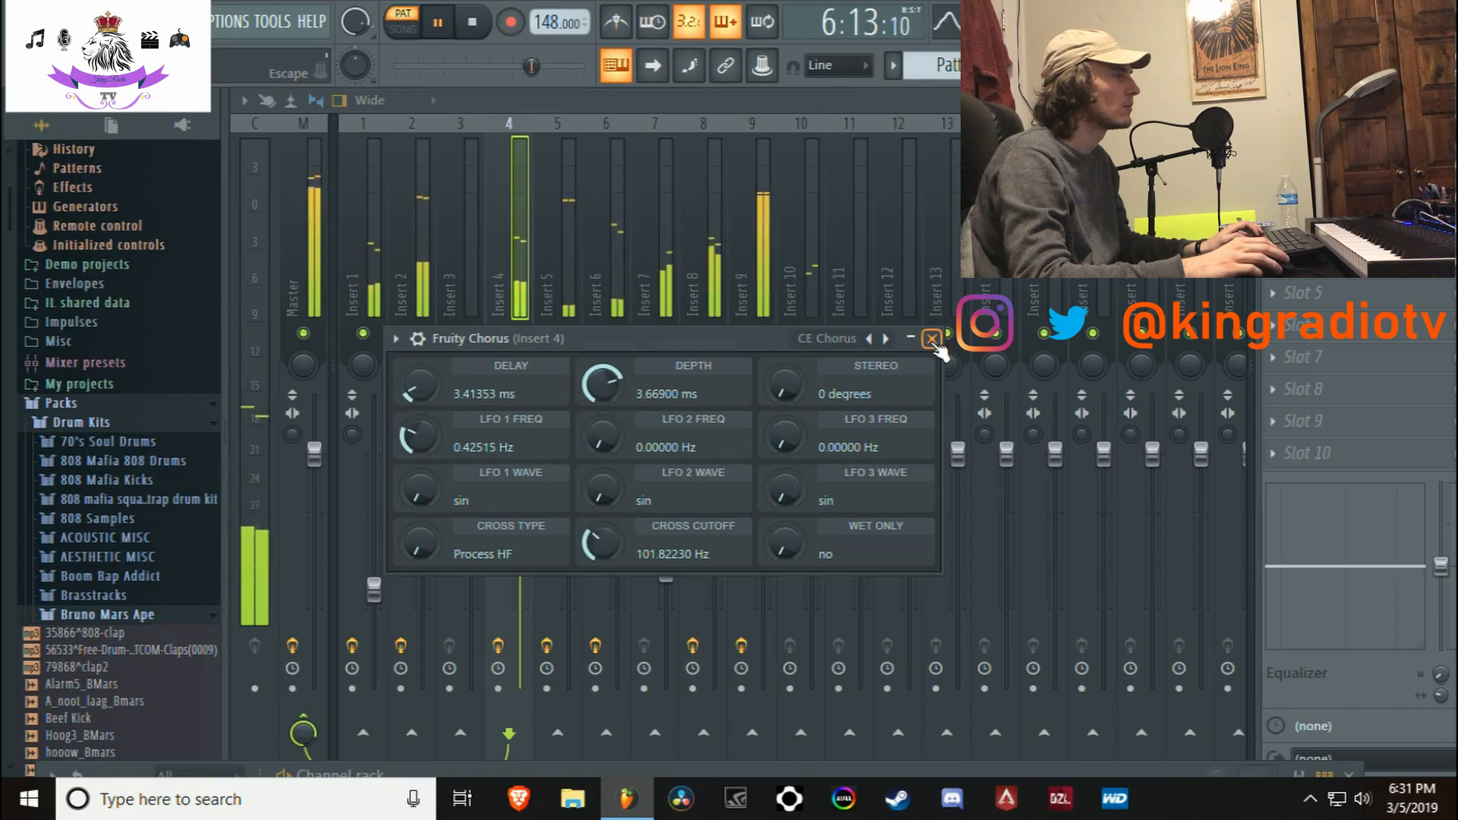
Close Insert 4's Fruity Chorus, lower the Insert 4 volume fader slightly and stop playback
left_click(932, 339)
left_click_drag(521, 536, 523, 562)
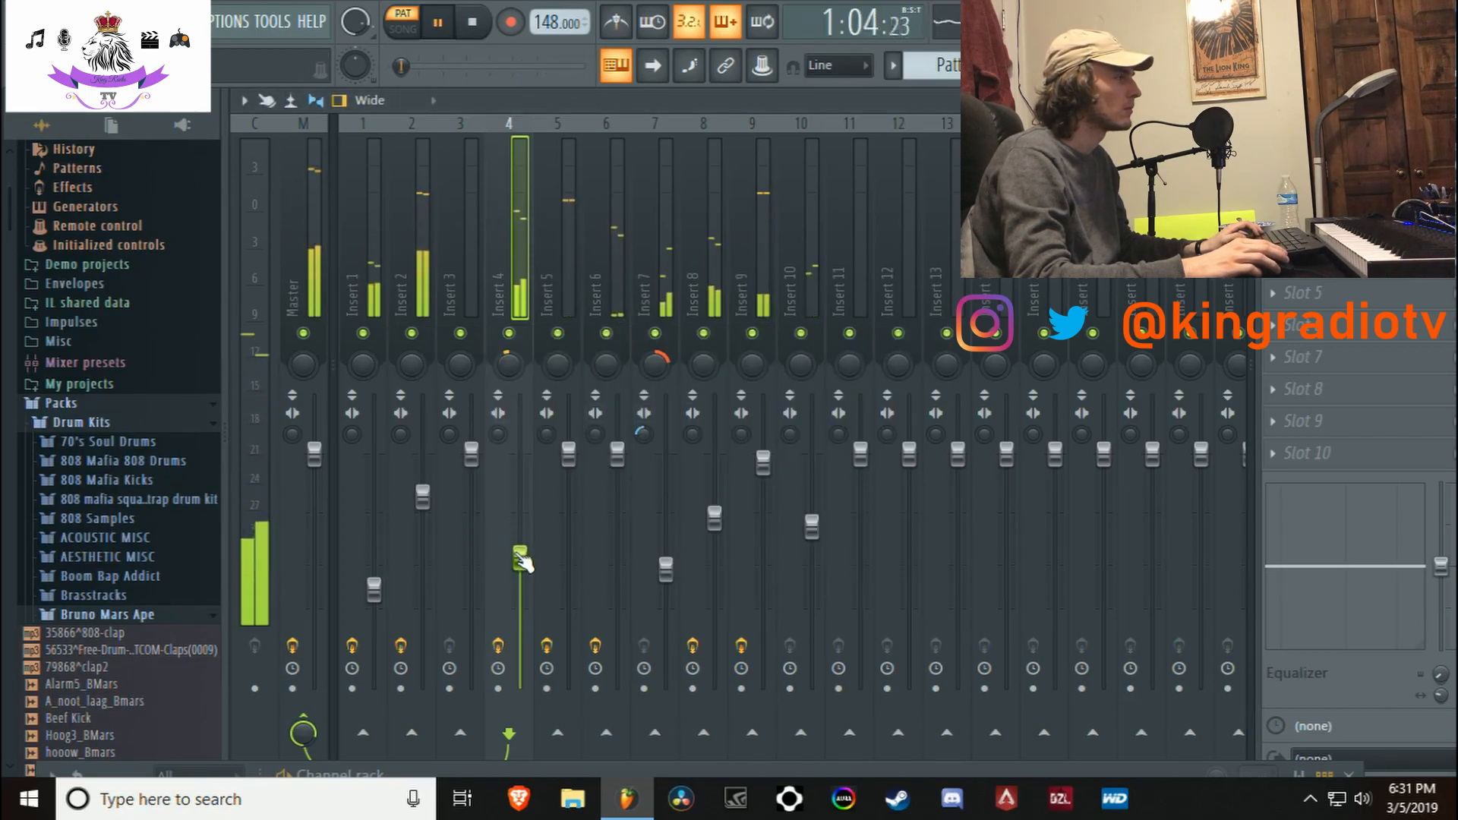
key("space")
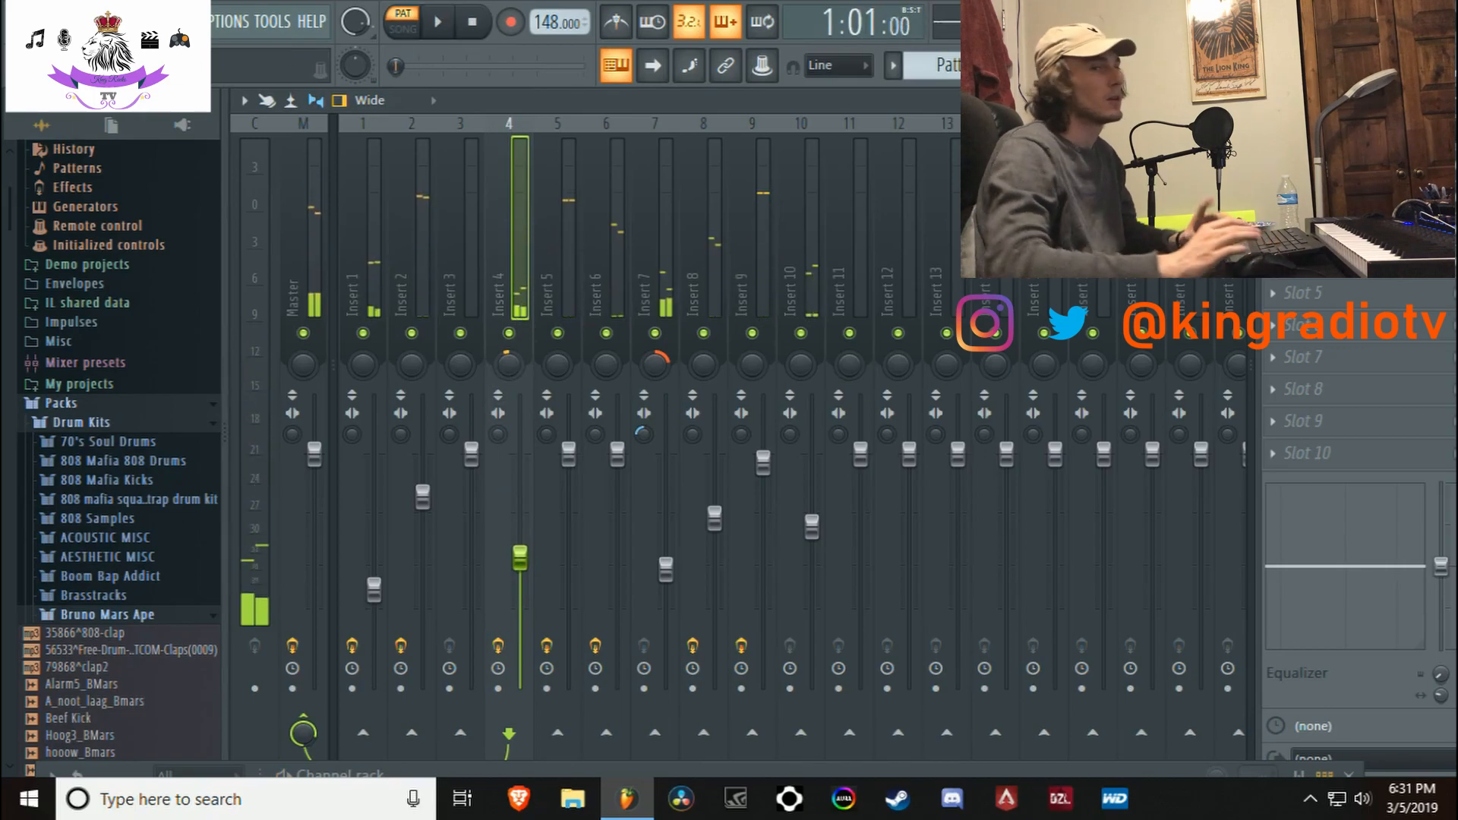